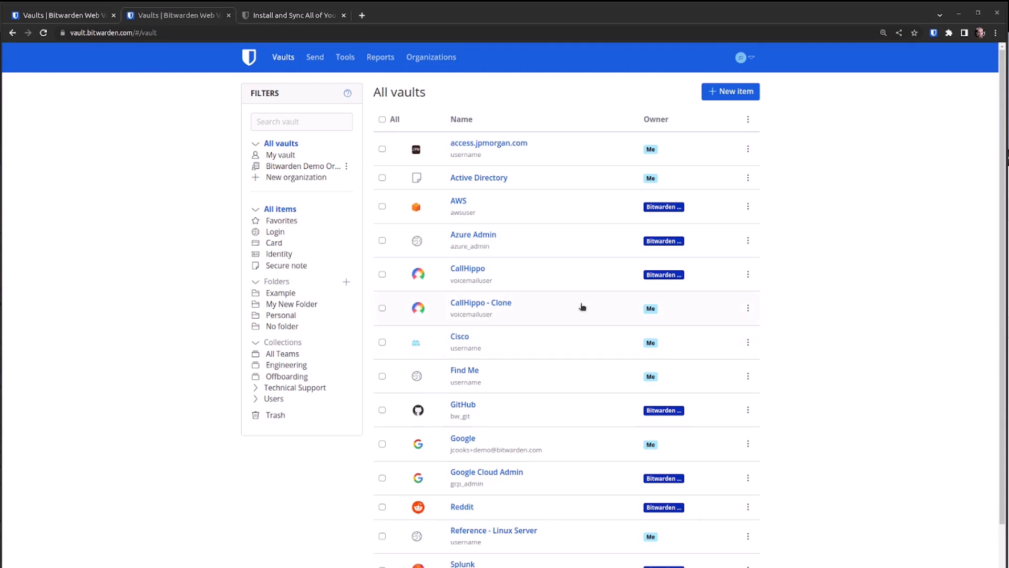
# Step: Look through the Bitwarden download page's Desktop, Web Browser, Mobile, Command line and Web options
pyautogui.click(284, 17)
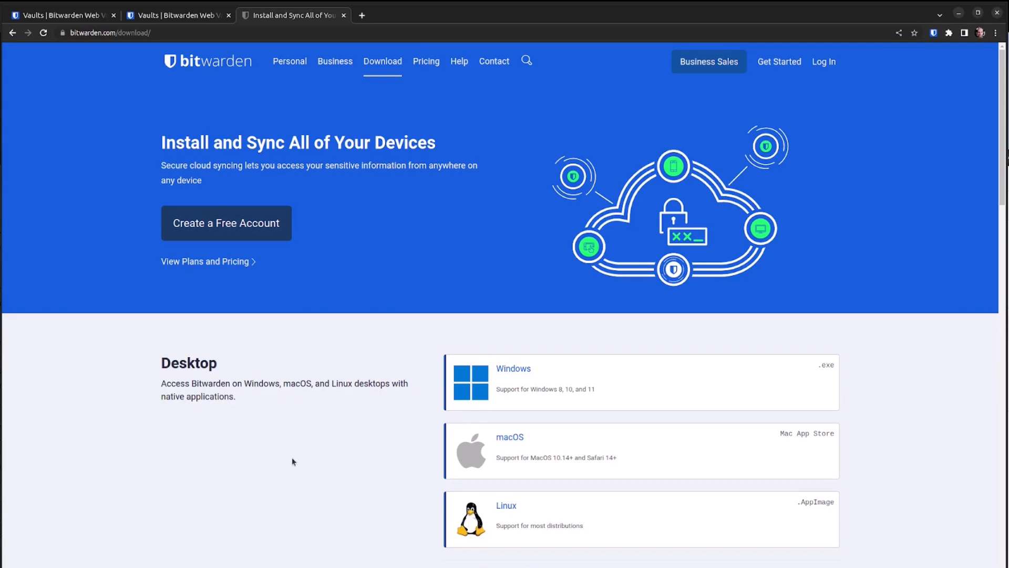
pyautogui.scroll(-5, 284, 454)
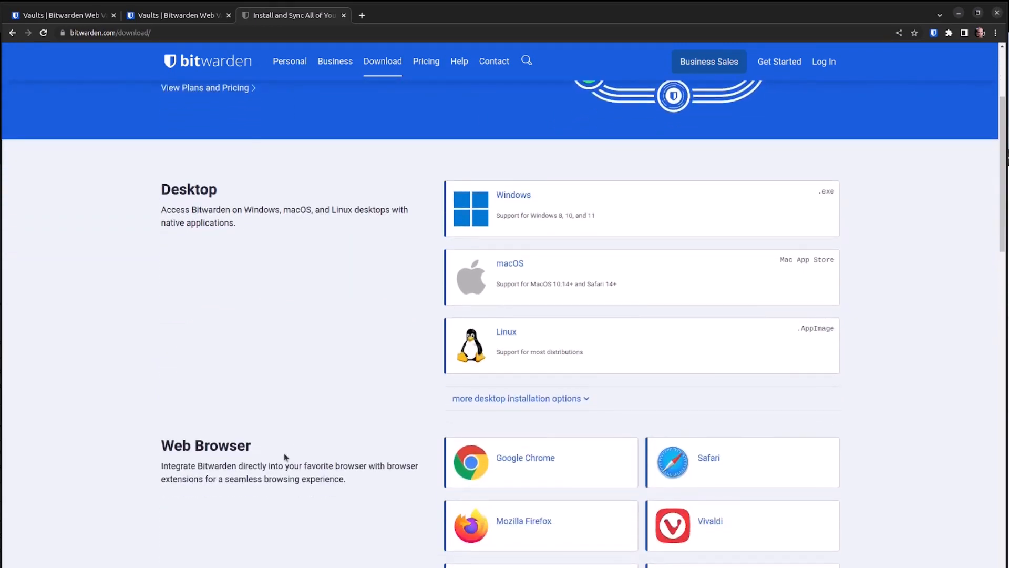
pyautogui.scroll(-4, 284, 456)
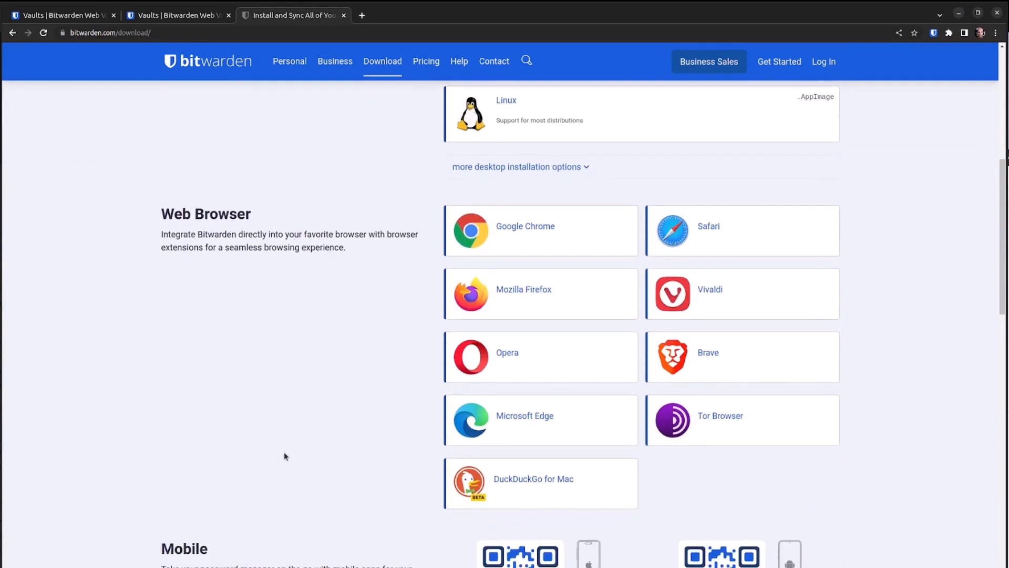
pyautogui.scroll(-4, 284, 456)
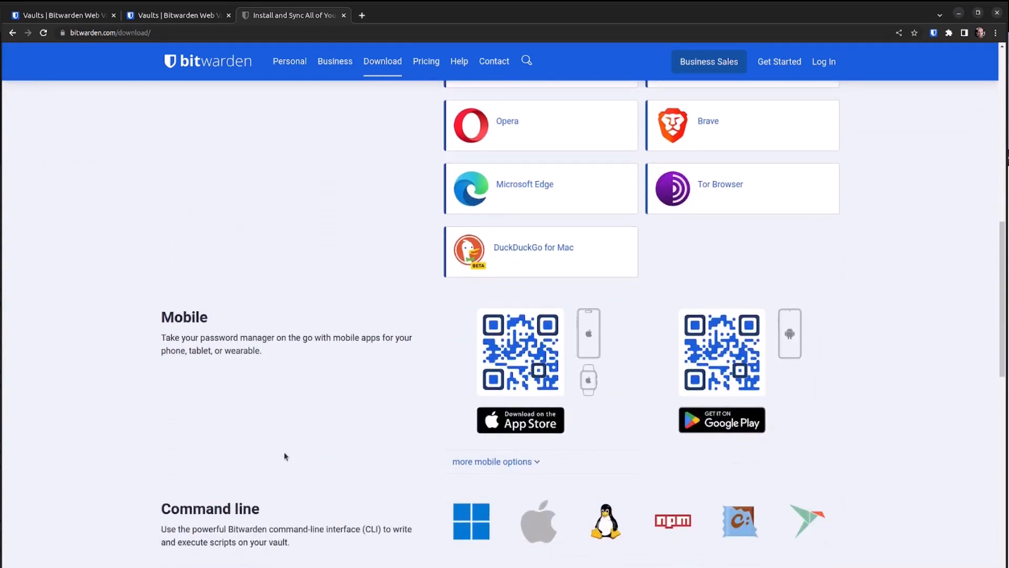
pyautogui.scroll(-3, 285, 456)
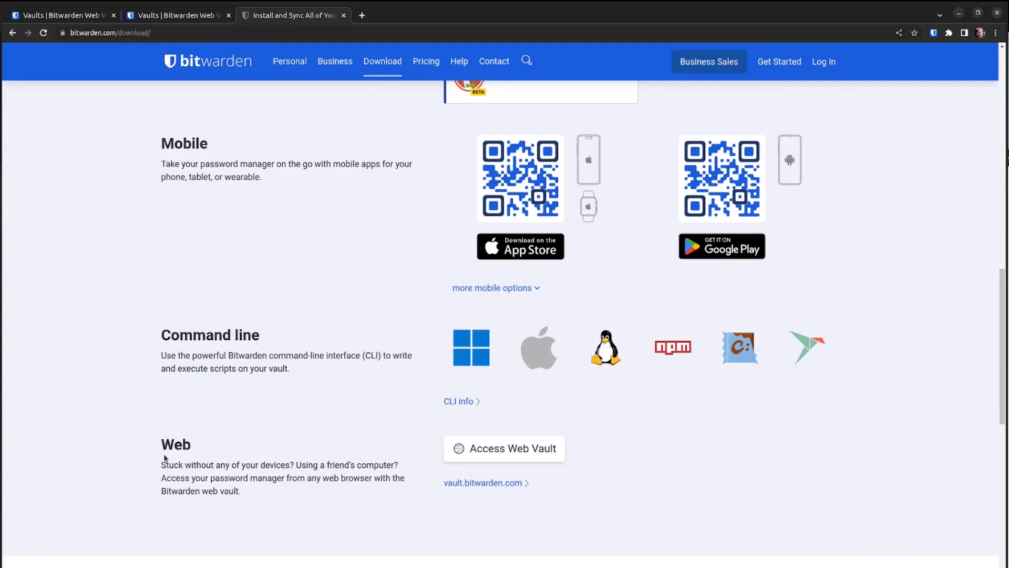
# Step: View the vault in the web app, the Bitwarden desktop app and the browser extension
pyautogui.click(196, 15)
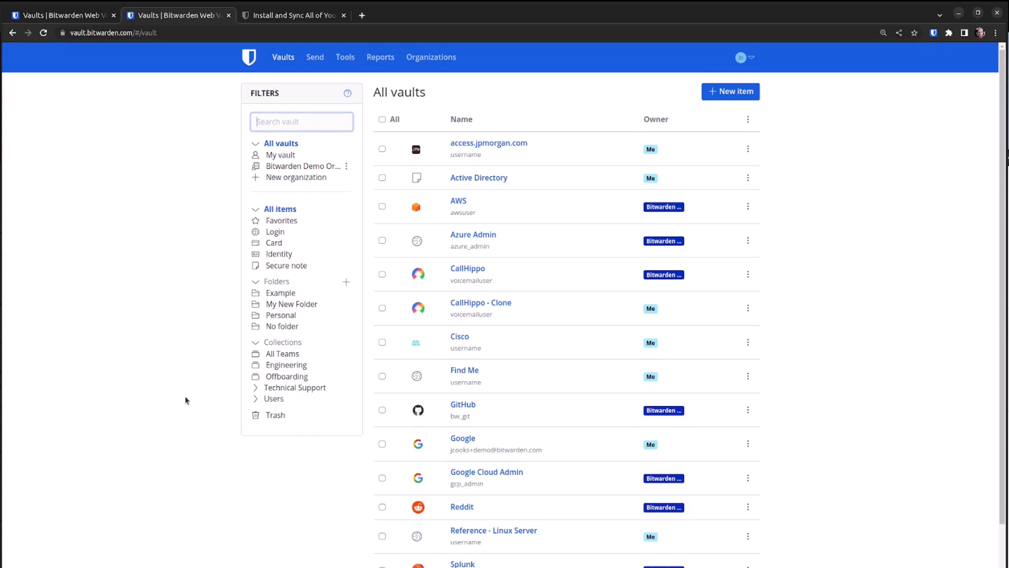
pyautogui.hotkey('alt', 'Tab')
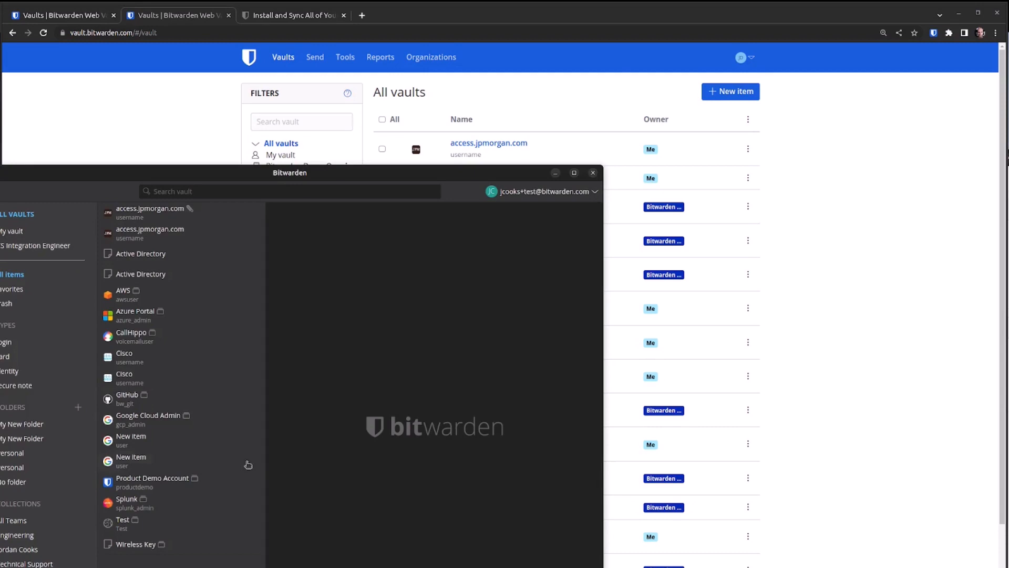
pyautogui.click(932, 33)
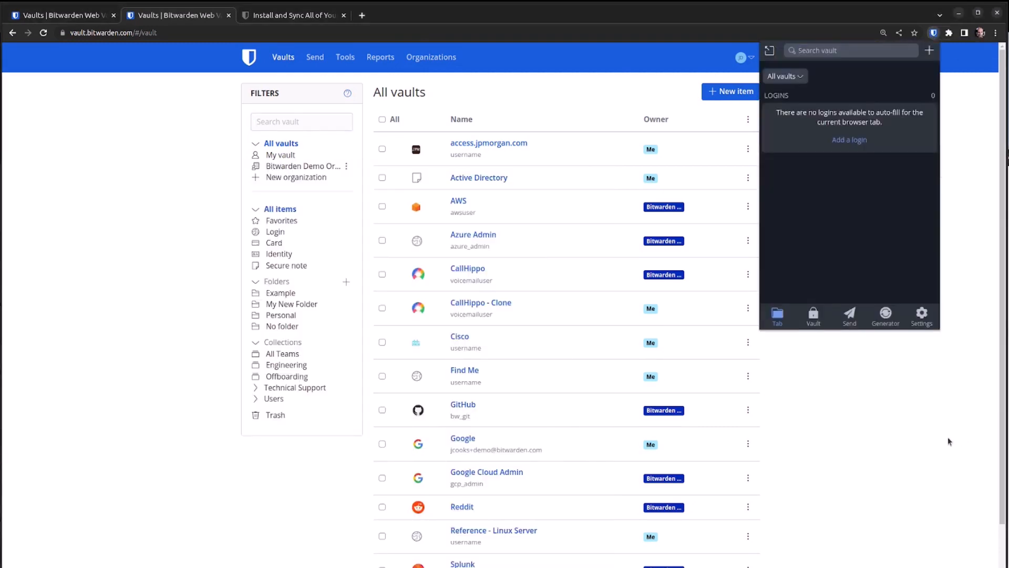
pyautogui.click(948, 440)
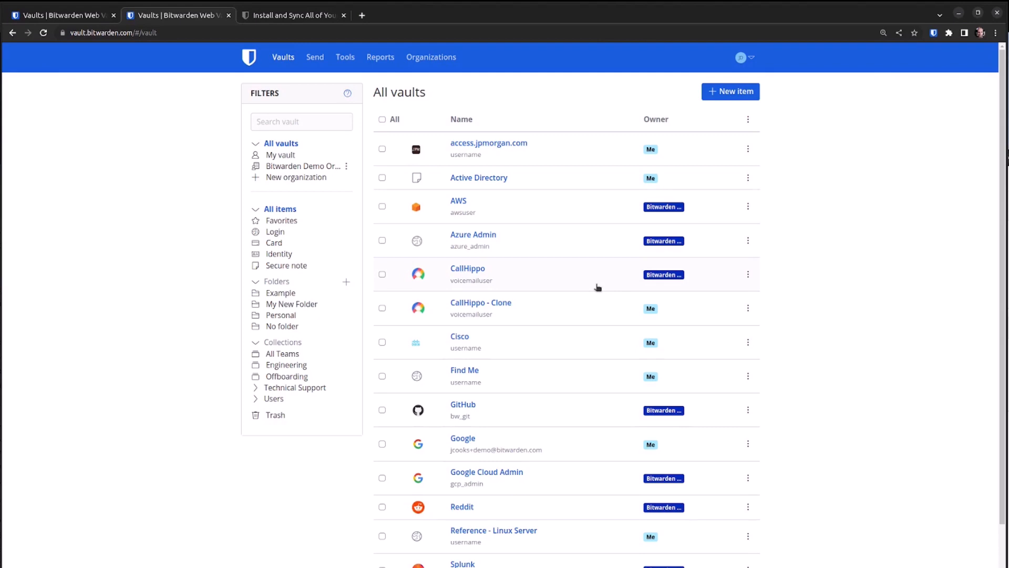
# Step: Check which account is logged in to the web vault
pyautogui.click(753, 57)
pyautogui.tripleClick(791, 84)
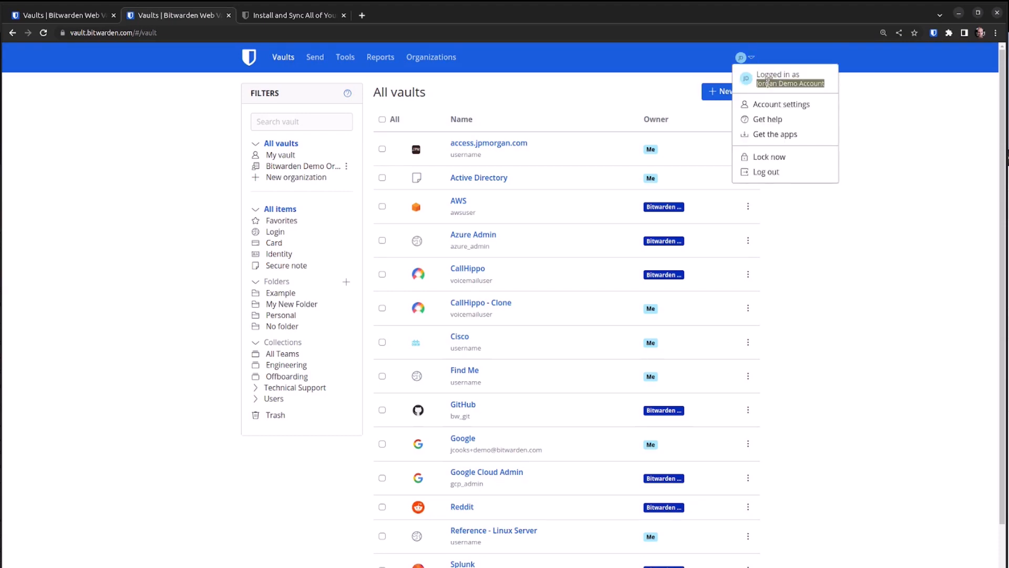
pyautogui.click(897, 216)
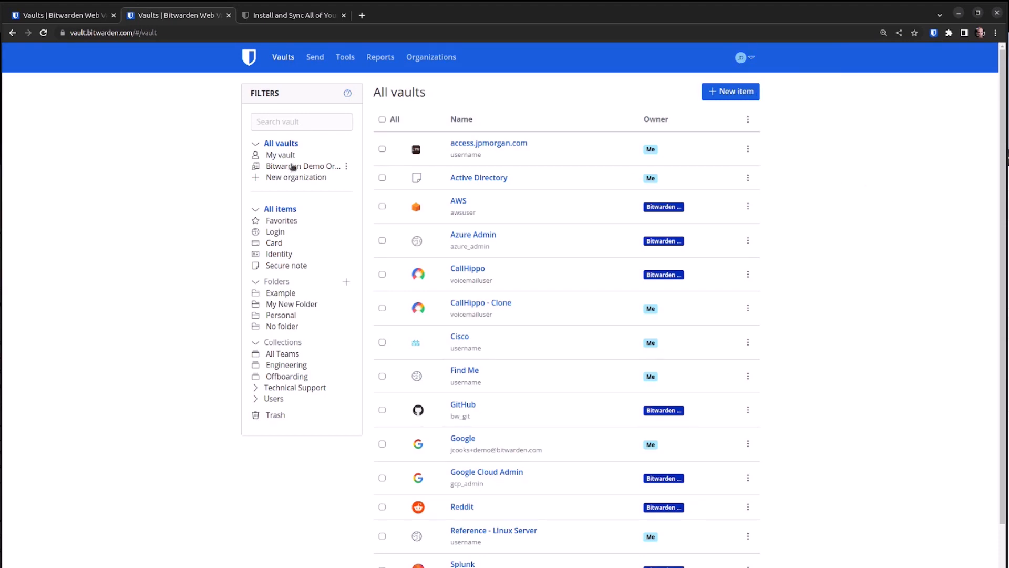
# Step: Browse My vault, the Bitwarden Demo Organization vault, and its All Teams, Engineering, Offboarding and Technical Support collections
pyautogui.click(283, 155)
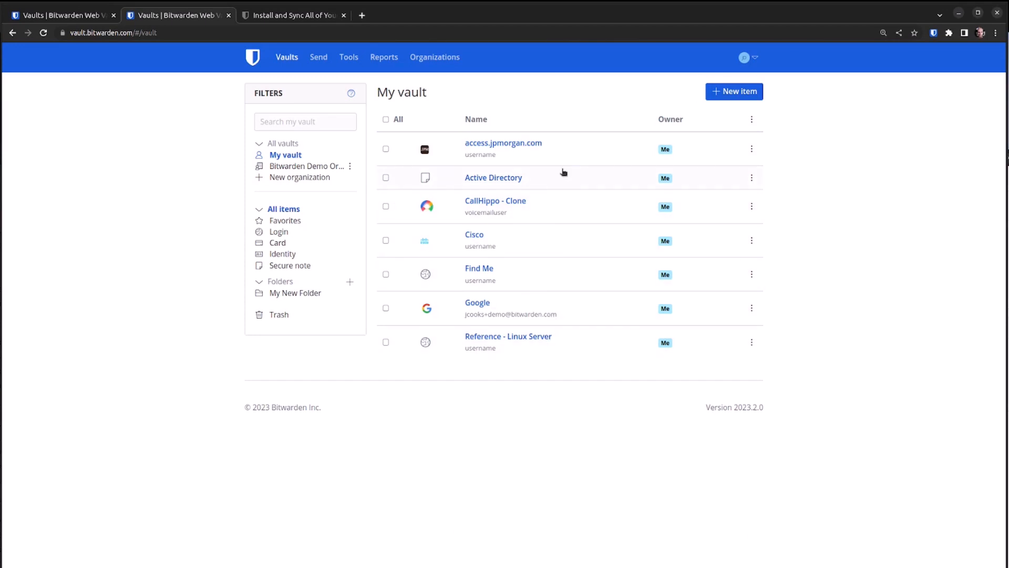
pyautogui.click(306, 165)
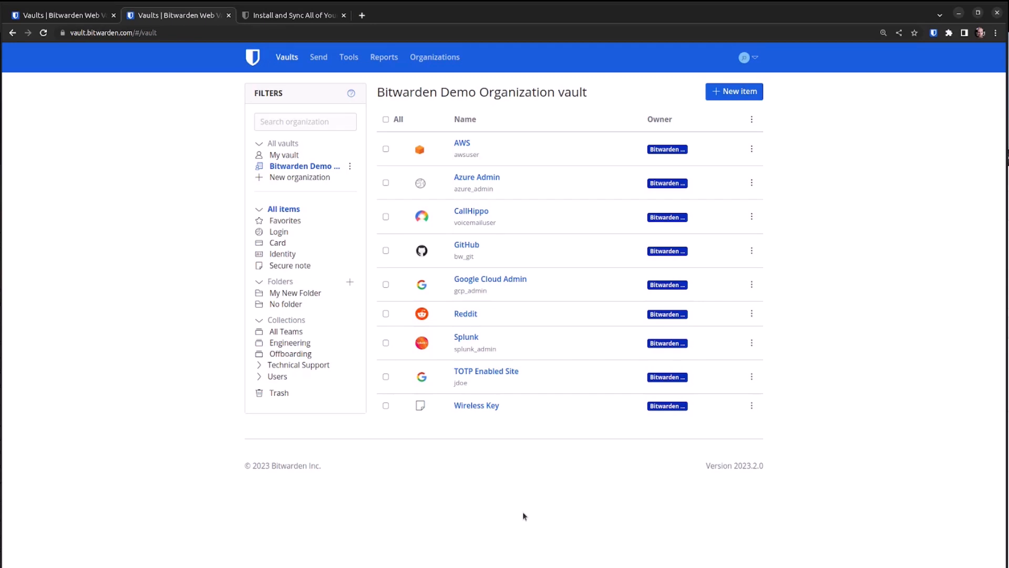
pyautogui.click(290, 332)
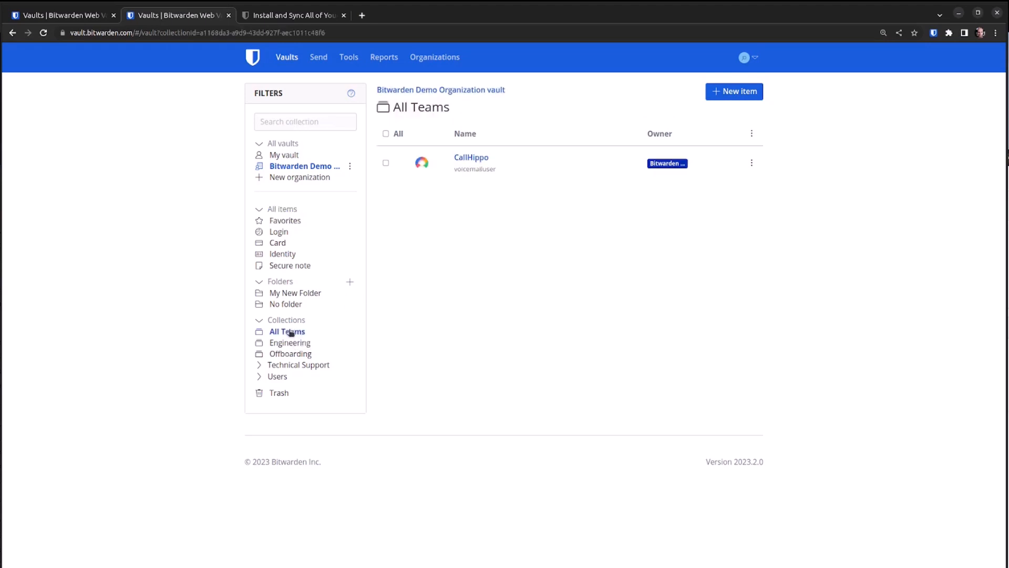
pyautogui.click(289, 343)
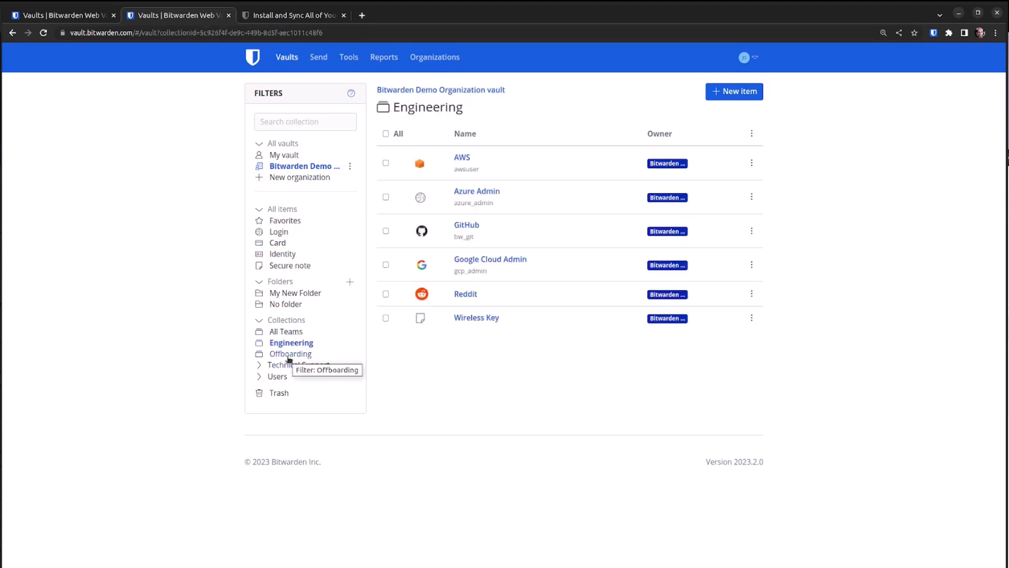
pyautogui.click(289, 355)
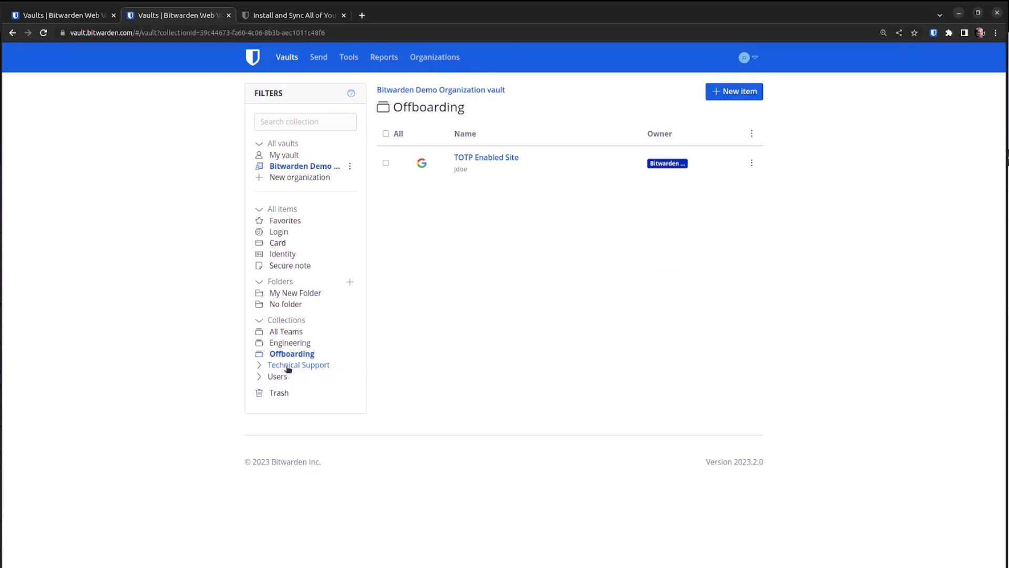
pyautogui.click(288, 367)
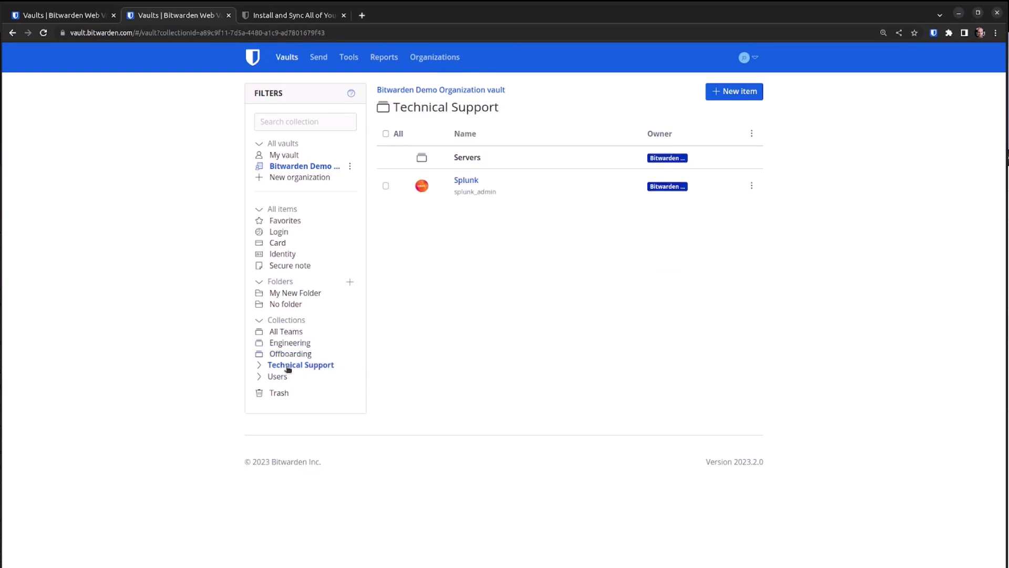
# Step: Show all items from all vaults and open the AWS item for editing
pyautogui.click(285, 210)
pyautogui.click(282, 144)
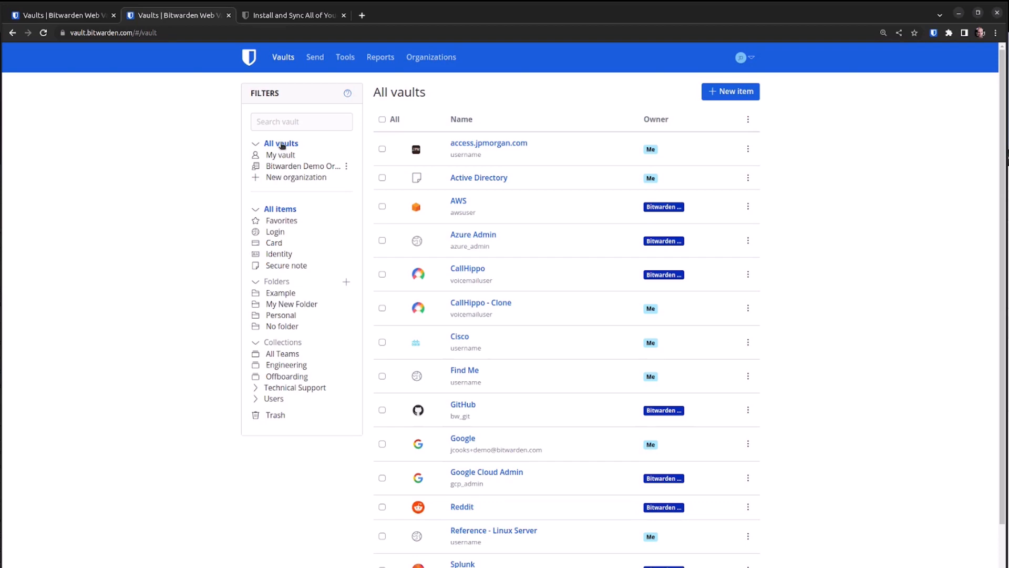
pyautogui.click(459, 201)
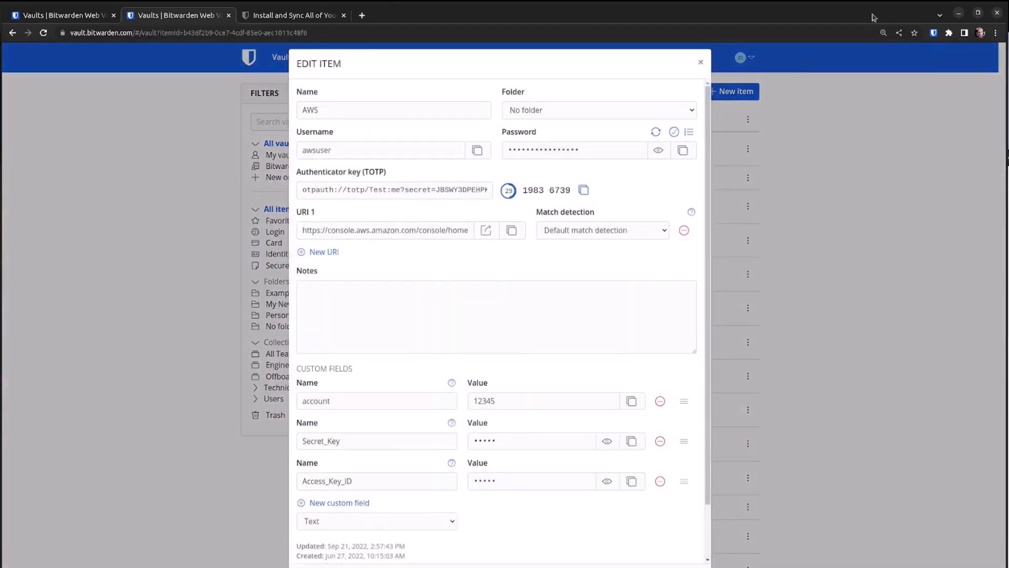
# Step: View the AWS login's details in the browser extension
pyautogui.click(934, 33)
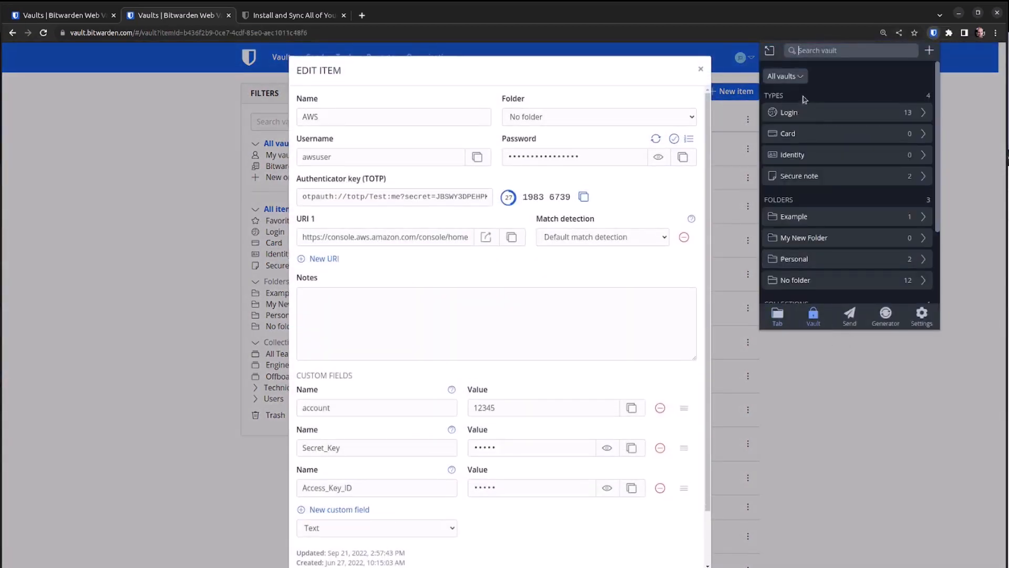
pyautogui.click(804, 112)
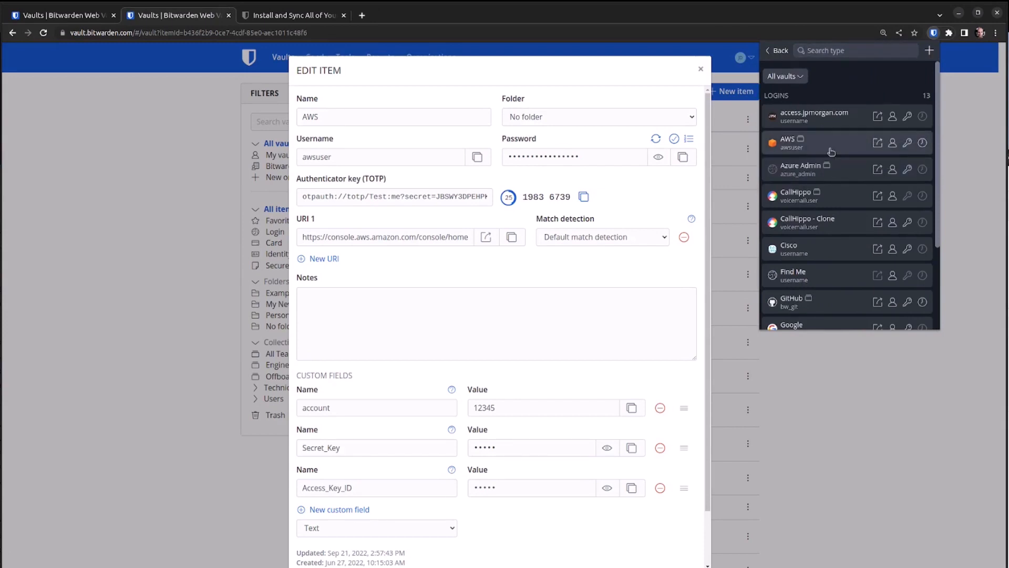
pyautogui.click(831, 152)
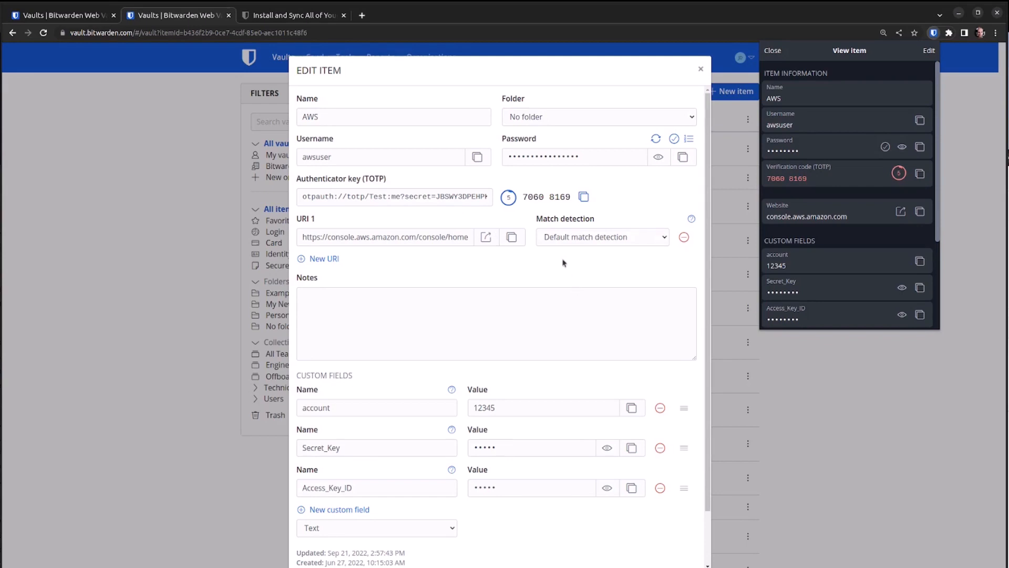
# Step: Examine the match detection options for the AWS item's URI 1 without choosing one
pyautogui.scroll(-2, 569, 223)
pyautogui.click(591, 178)
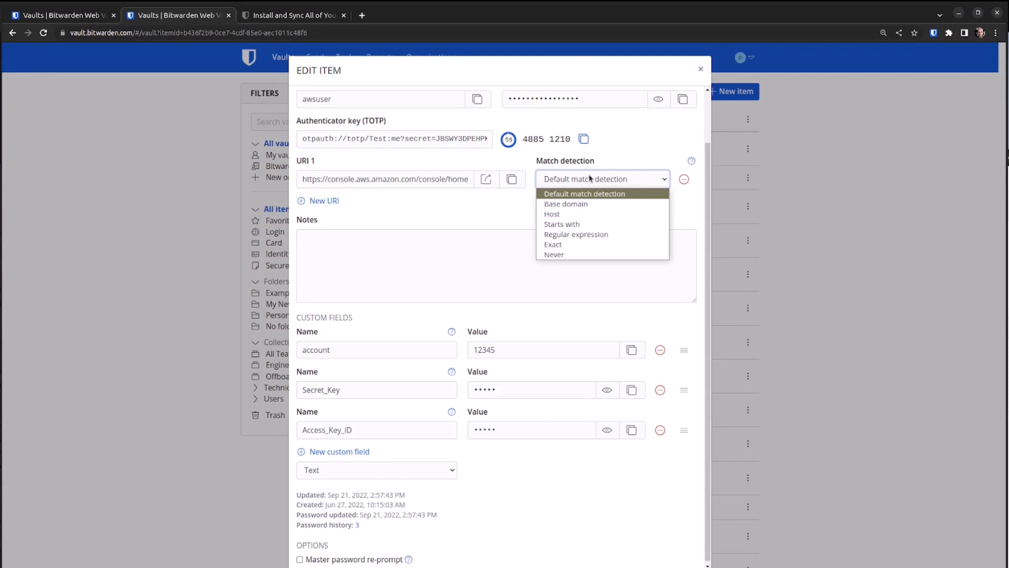
pyautogui.click(591, 178)
pyautogui.click(591, 178)
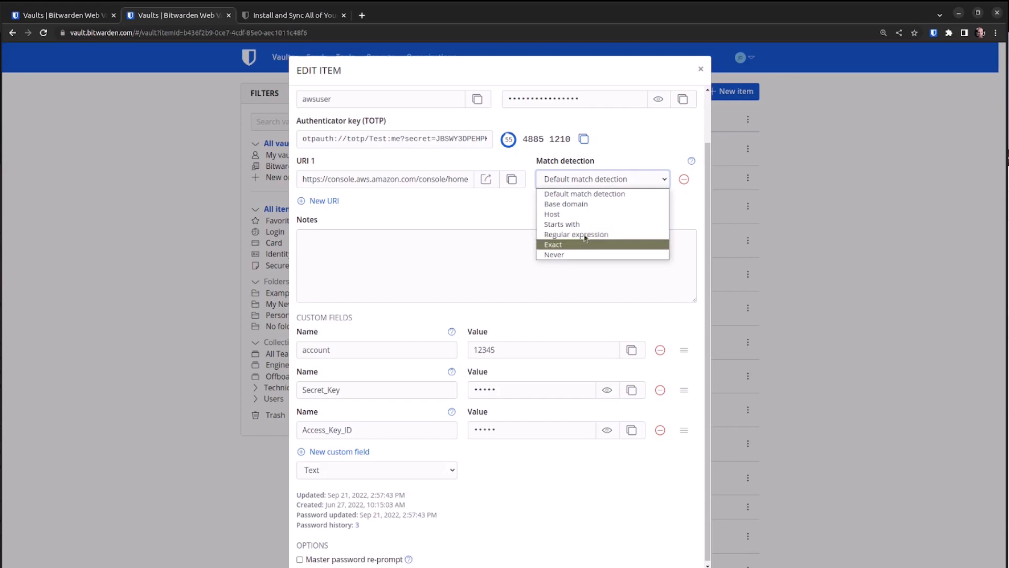
pyautogui.click(407, 206)
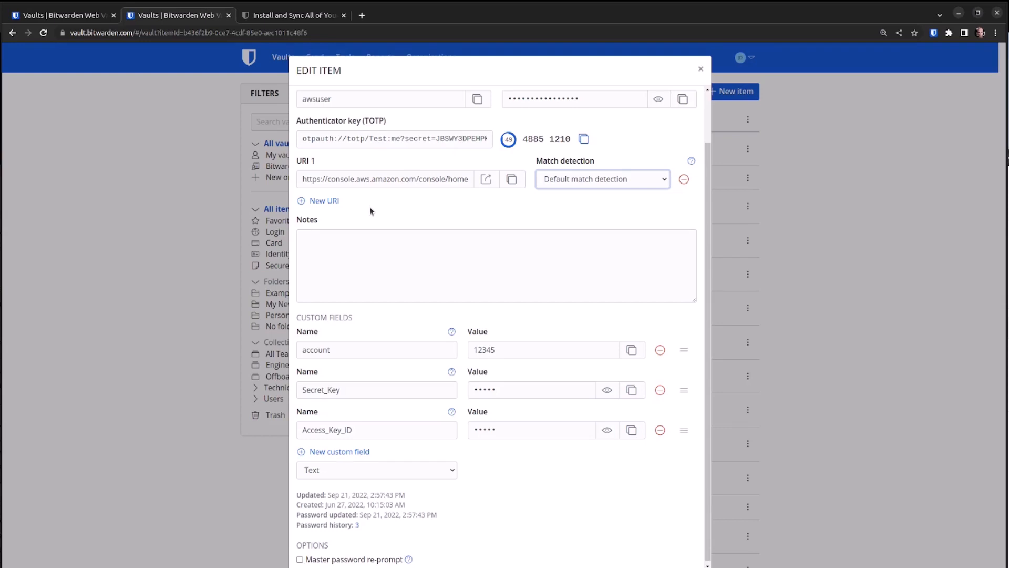
# Step: Reveal the Secret_Key and Access_Key_ID custom field values and hide them again
pyautogui.click(608, 389)
pyautogui.click(608, 430)
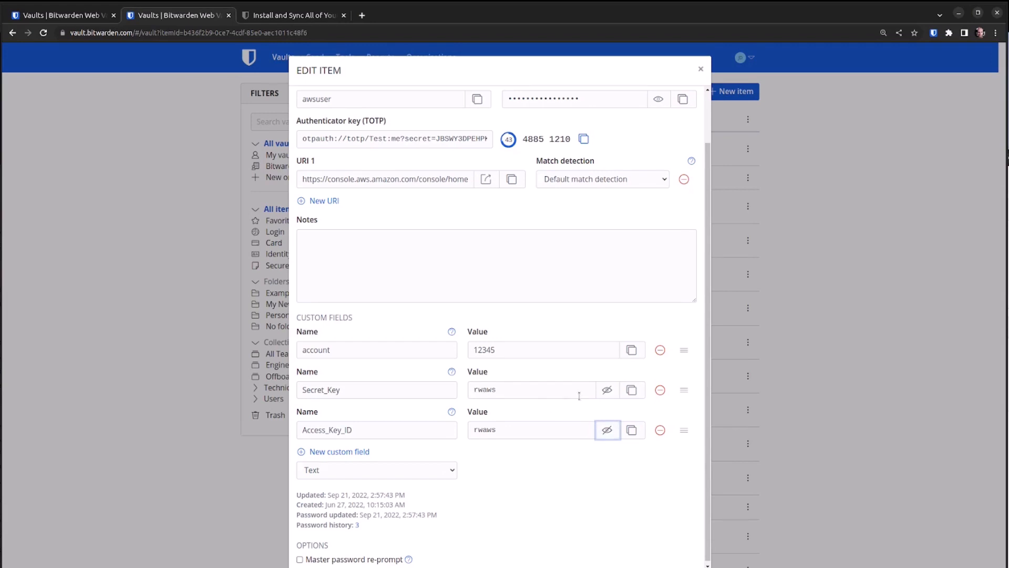
pyautogui.click(607, 390)
pyautogui.click(607, 430)
# Step: Clear the name of the account custom field and launch the AWS item's website
pyautogui.doubleClick(354, 350)
pyautogui.press('BackSpace')
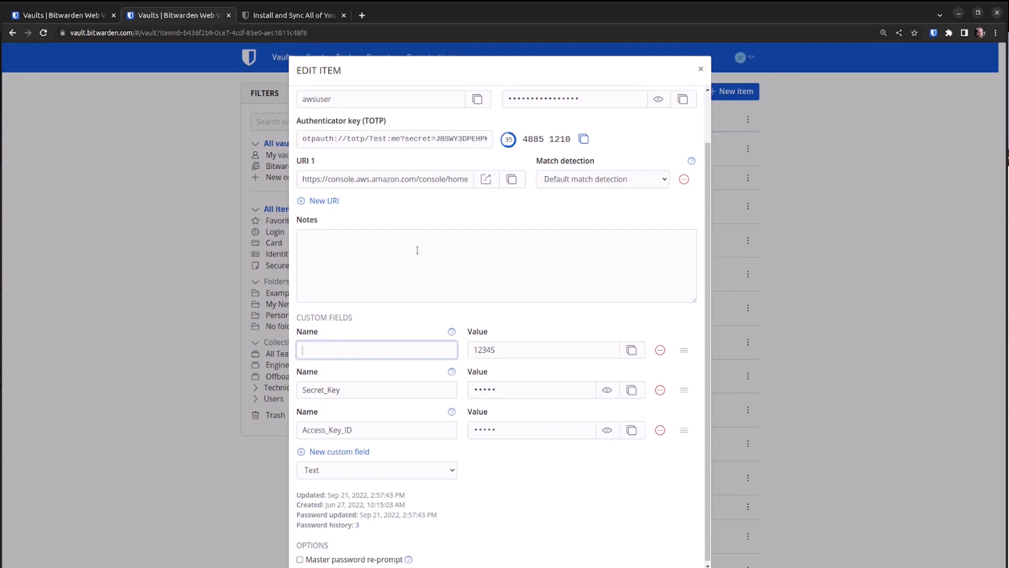
pyautogui.click(486, 179)
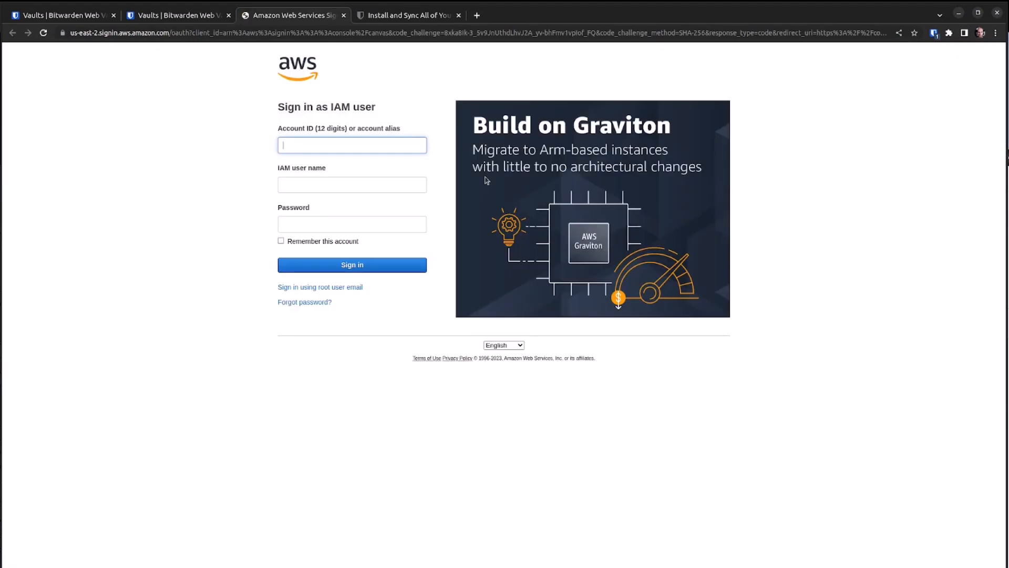
# Step: Copy the custom field name of the Account ID box on the AWS sign-in page with Bitwarden
pyautogui.click(336, 185)
pyautogui.click(333, 230)
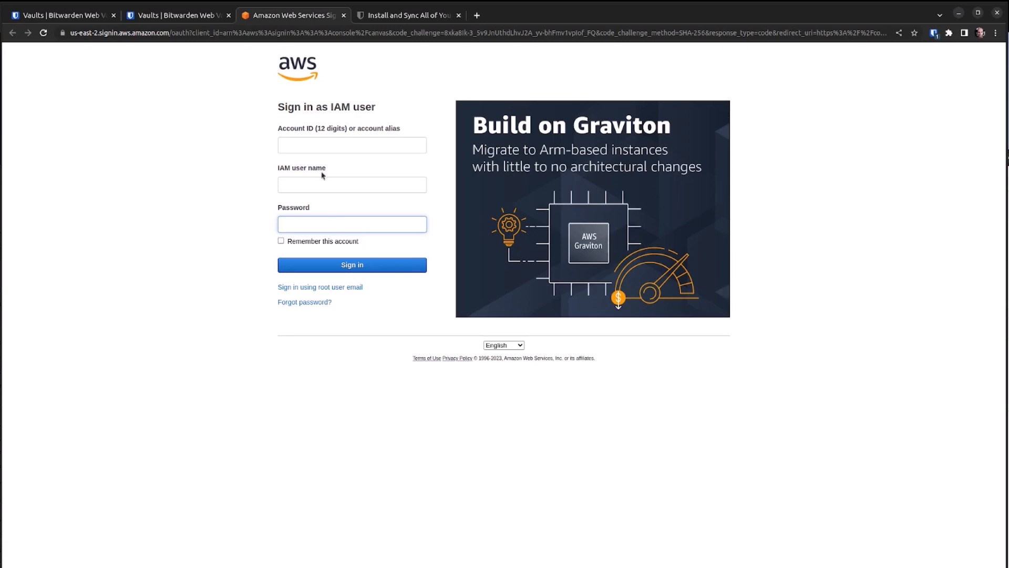
pyautogui.rightClick(319, 143)
pyautogui.moveTo(420, 270)
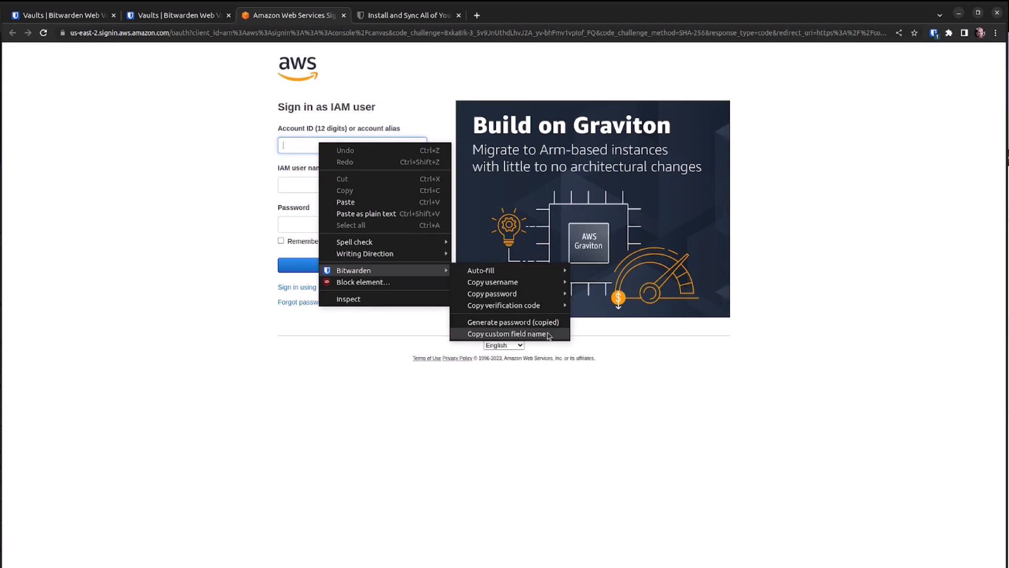
pyautogui.click(547, 334)
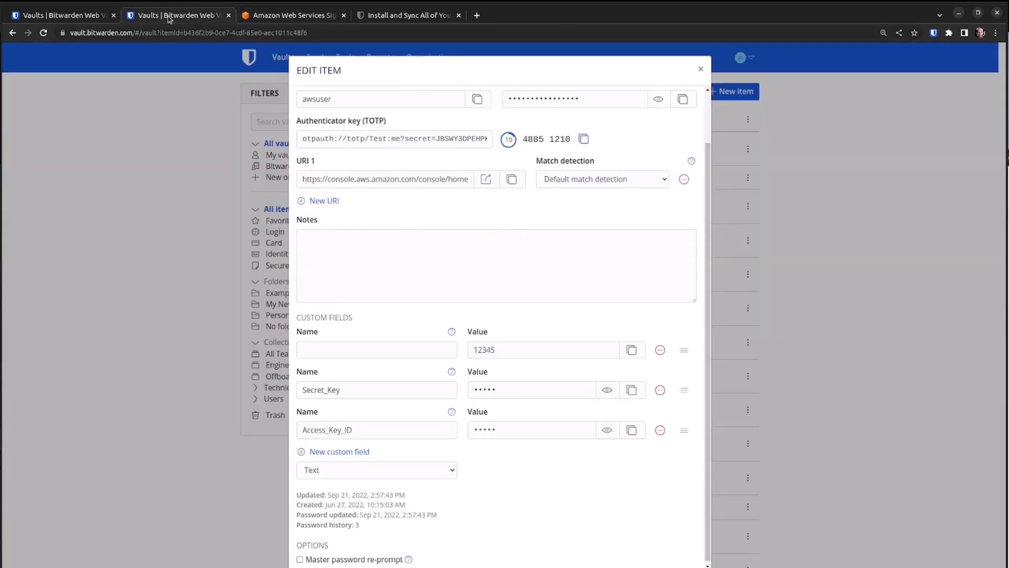
# Step: Paste the copied field name as the name of the AWS item's first custom field
pyautogui.click(168, 15)
pyautogui.click(352, 344)
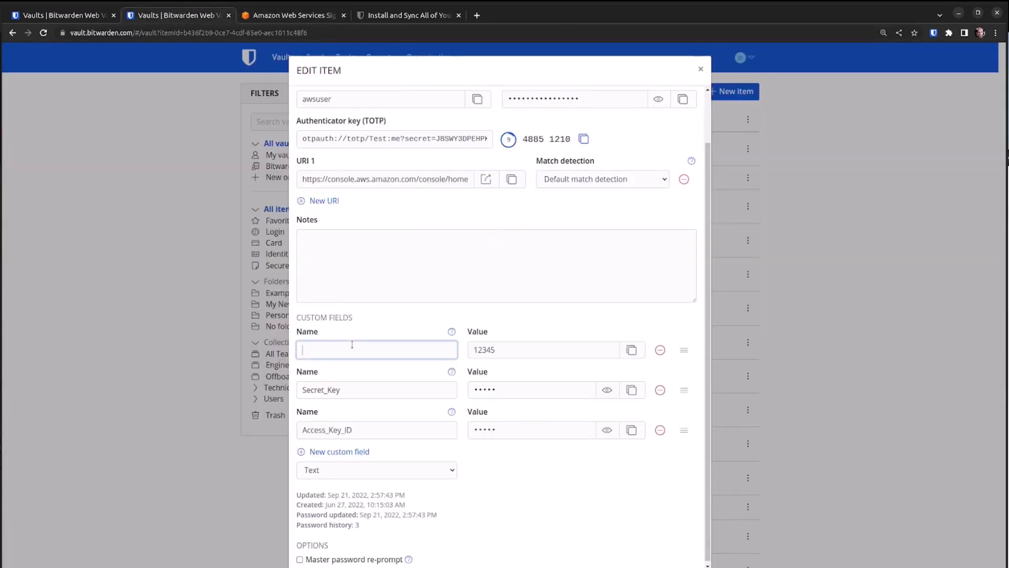
pyautogui.hotkey('ctrl', 'v')
# Step: Auto-fill the account ID, IAM user name and password on the AWS sign-in page from the AWS item, and close the page
pyautogui.click(264, 16)
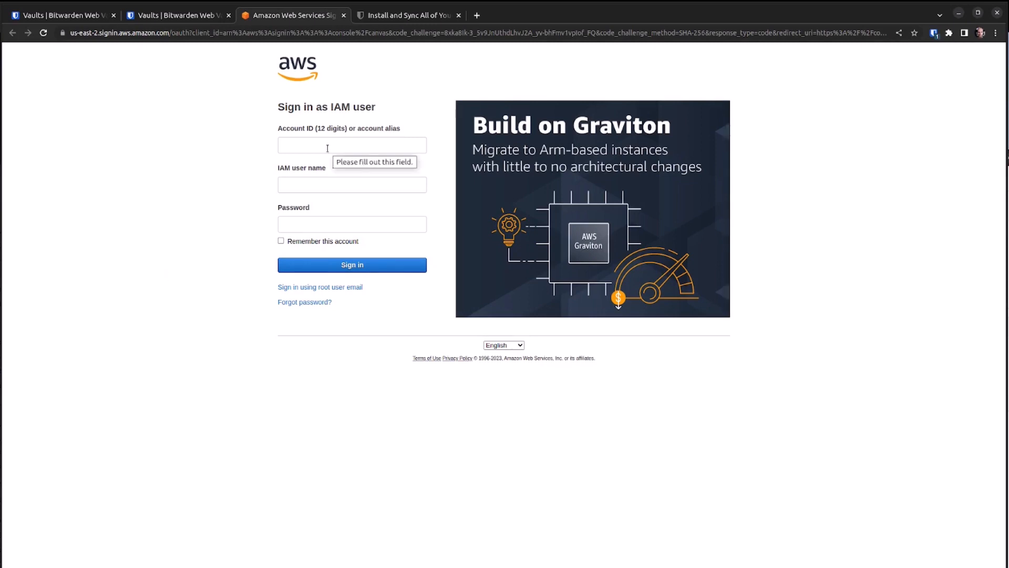
pyautogui.click(934, 33)
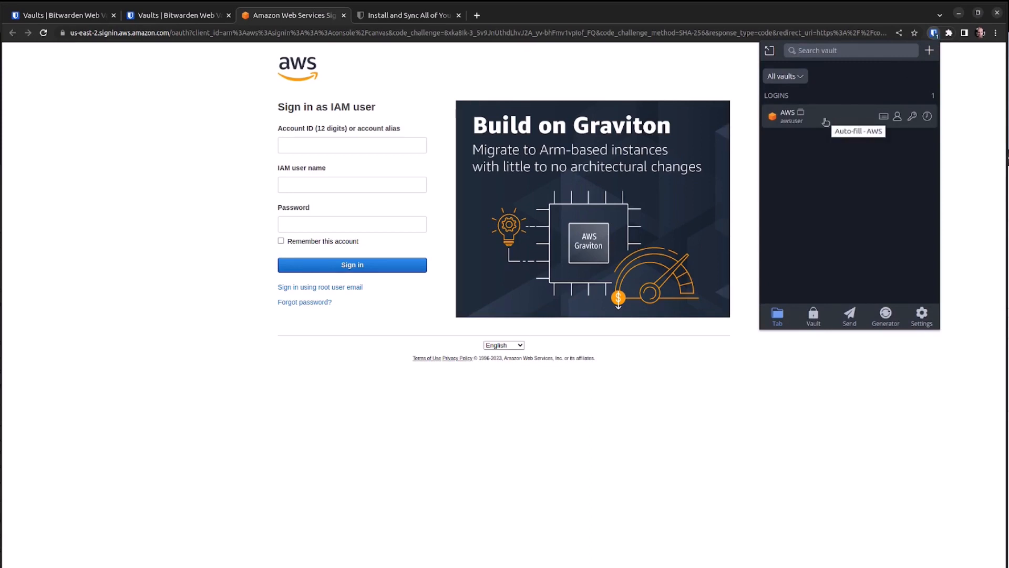
pyautogui.rightClick(307, 148)
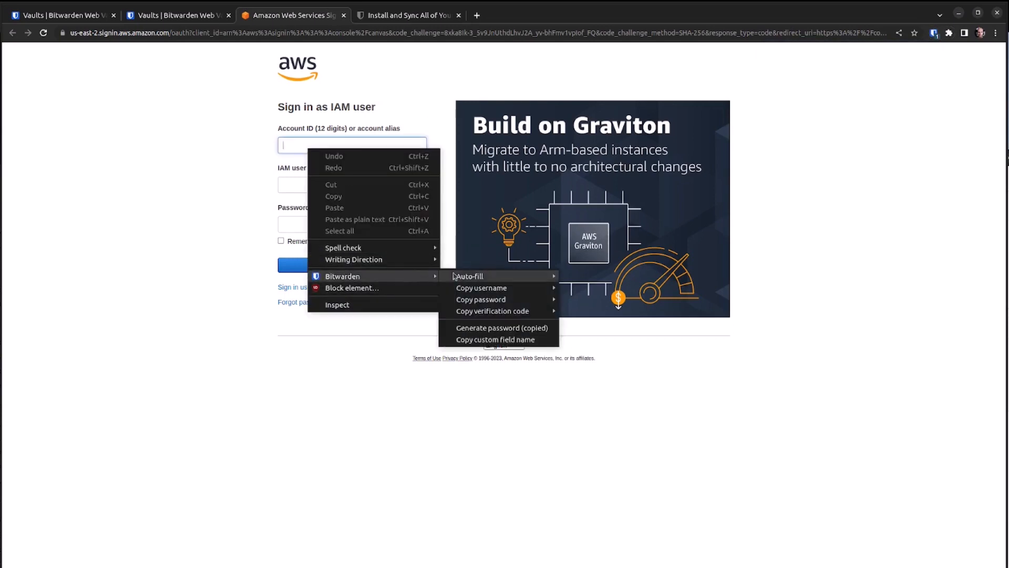
pyautogui.moveTo(466, 276)
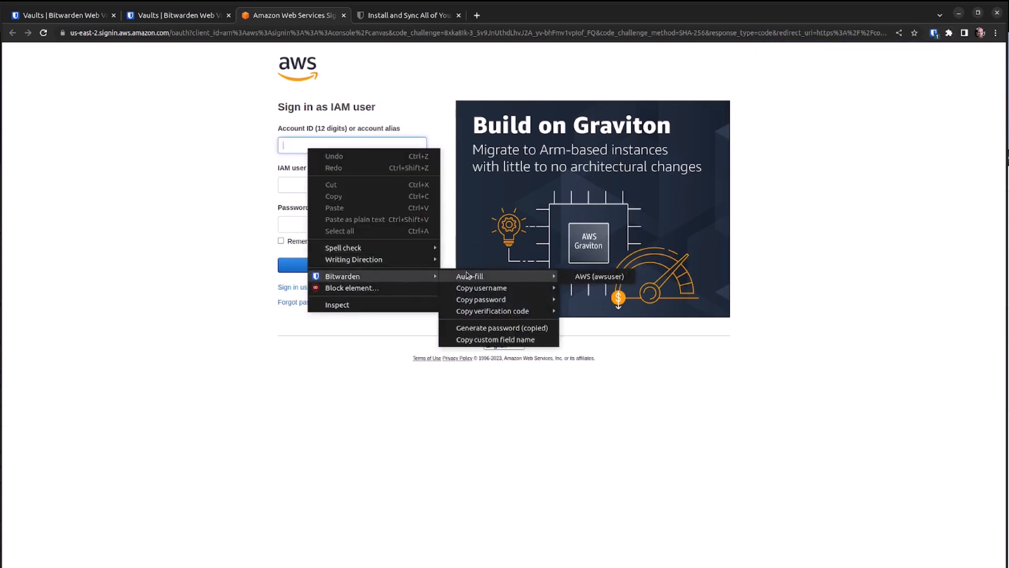
pyautogui.click(279, 395)
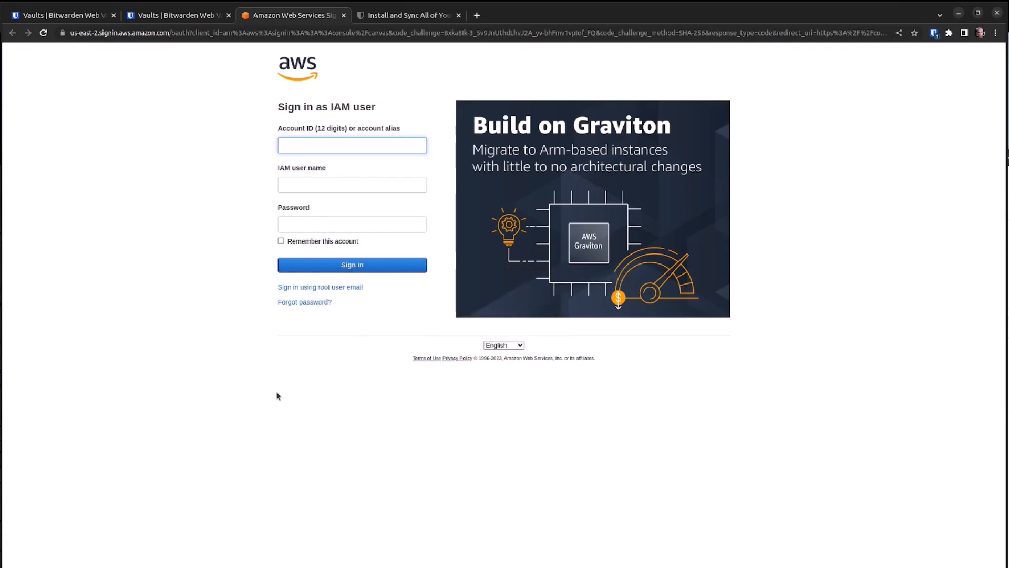
pyautogui.hotkey('ctrl', 'shift', 'l')
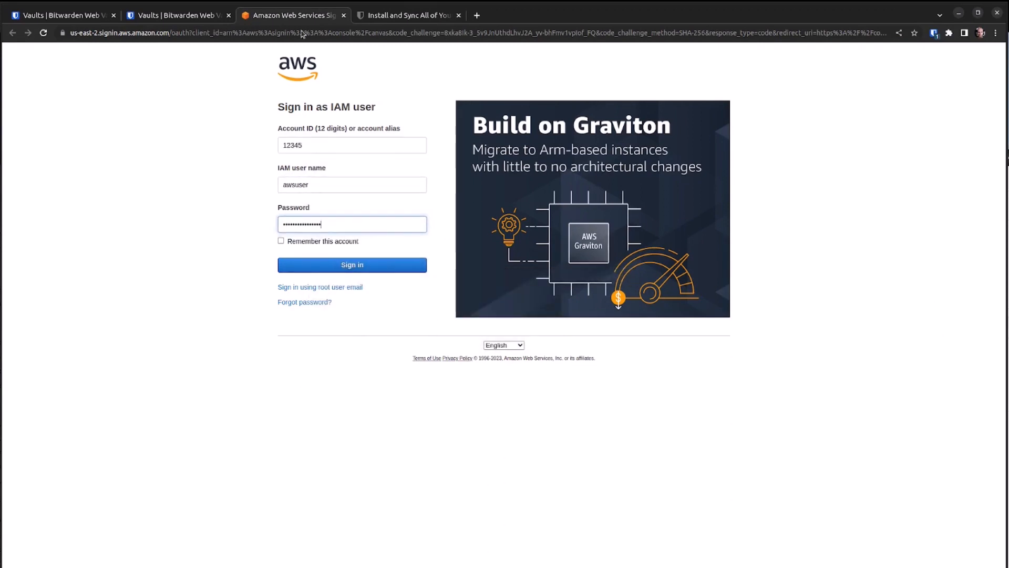
pyautogui.click(344, 15)
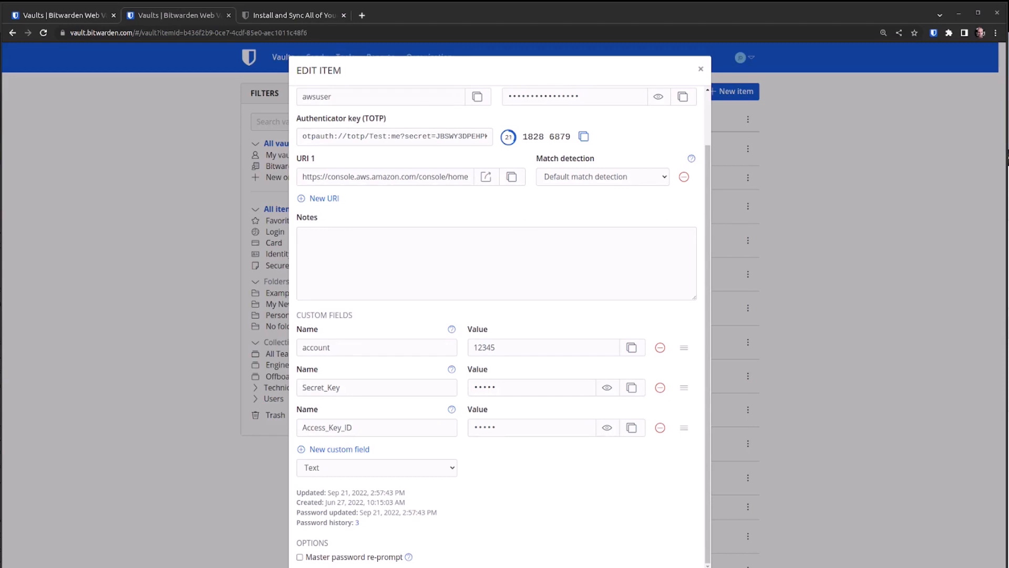
# Step: Display the password history of the AWS item
pyautogui.hotkey('alt', 'Tab')
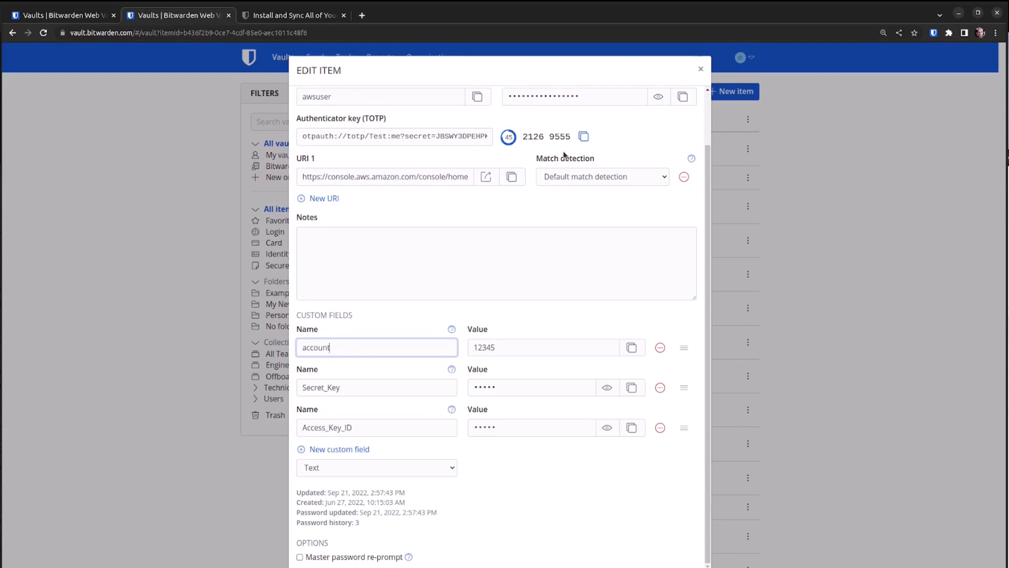
pyautogui.click(357, 522)
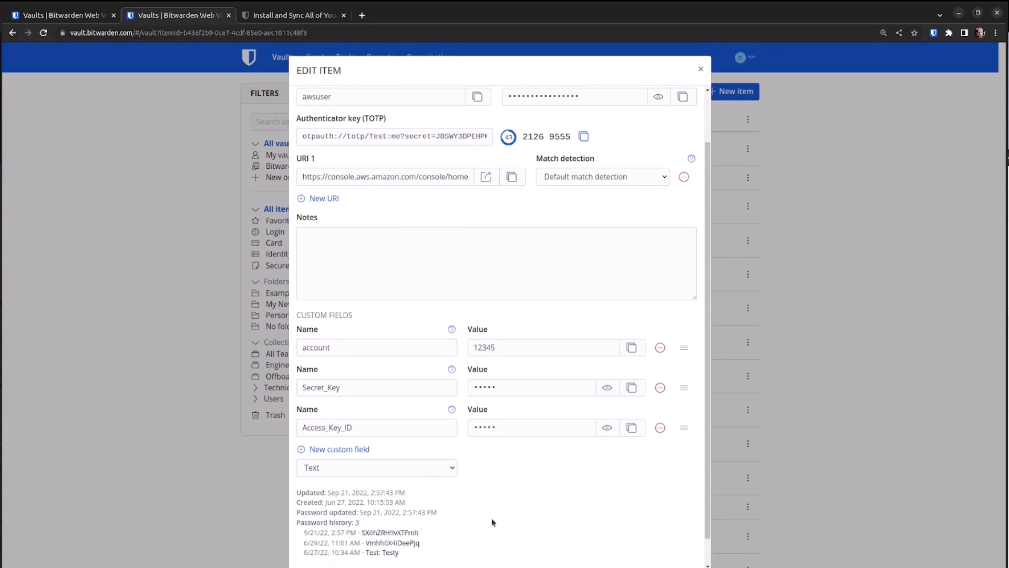
pyautogui.scroll(-1, 492, 519)
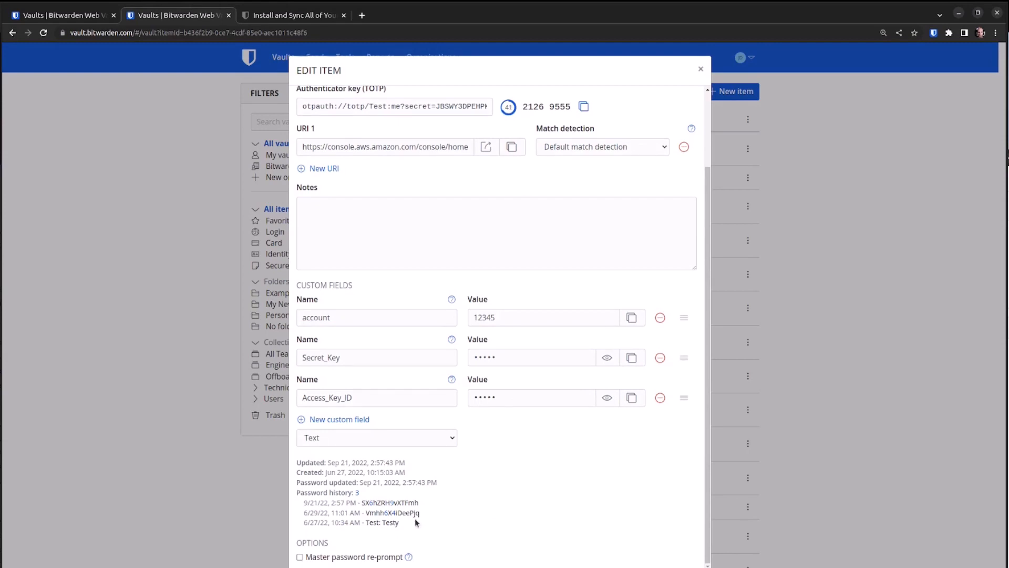
# Step: Reveal the hidden Secret_Key and Access_Key_ID values, hide them again and close the AWS item
pyautogui.click(608, 361)
pyautogui.click(605, 397)
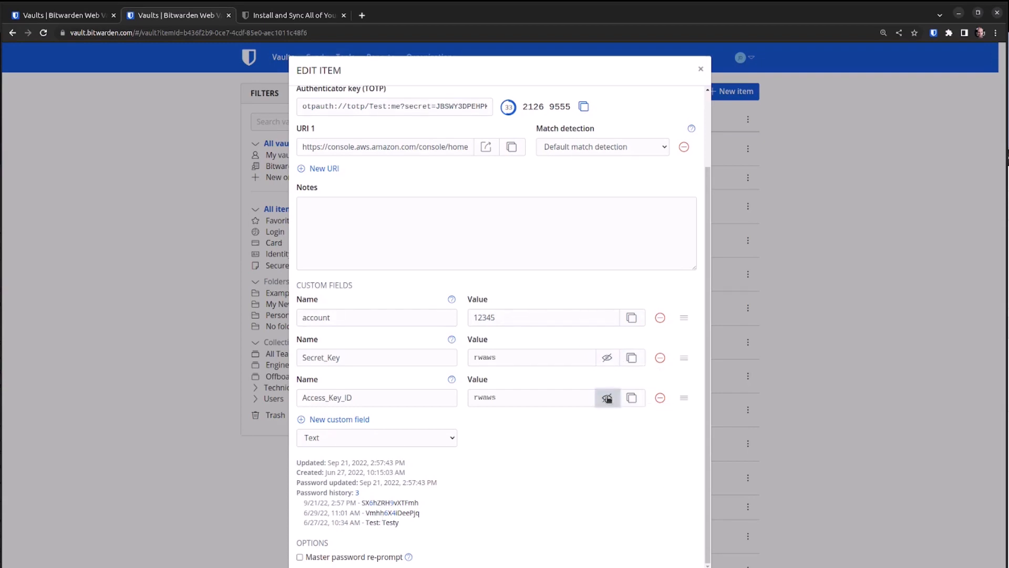
pyautogui.click(605, 397)
pyautogui.click(604, 362)
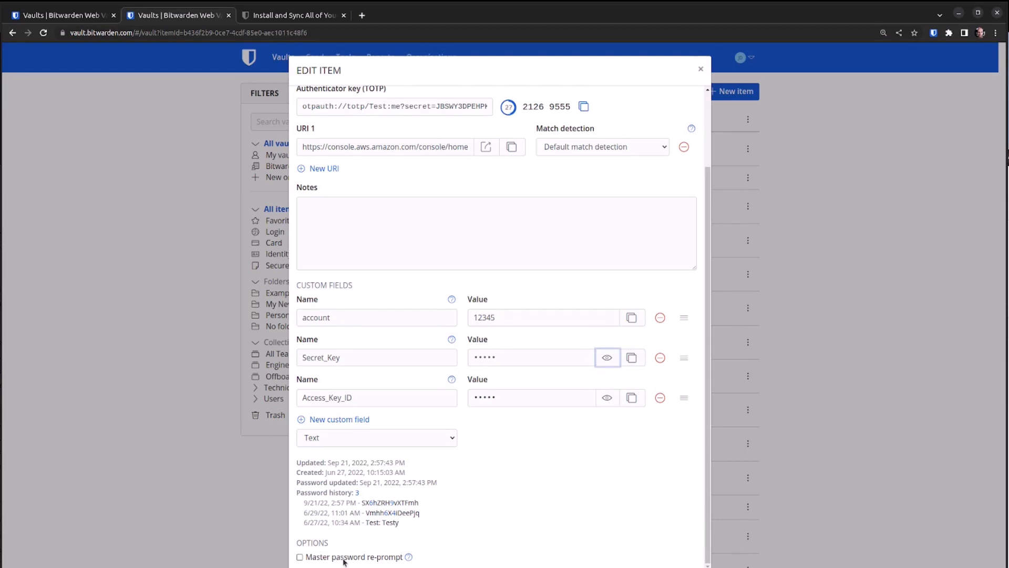
pyautogui.click(840, 358)
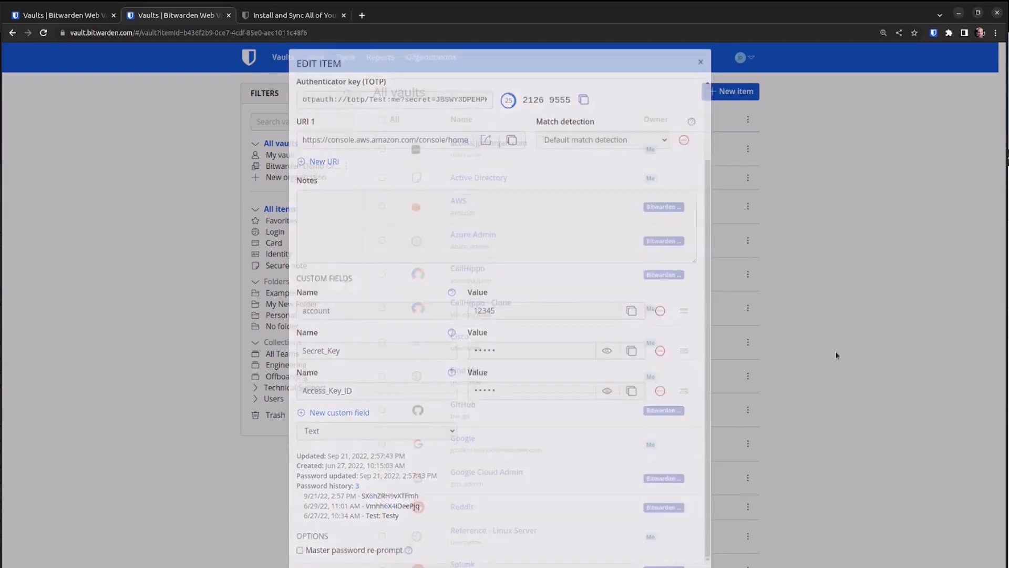
# Step: Open the protected Active Directory note by entering the master password, view its contents and close it
pyautogui.click(480, 178)
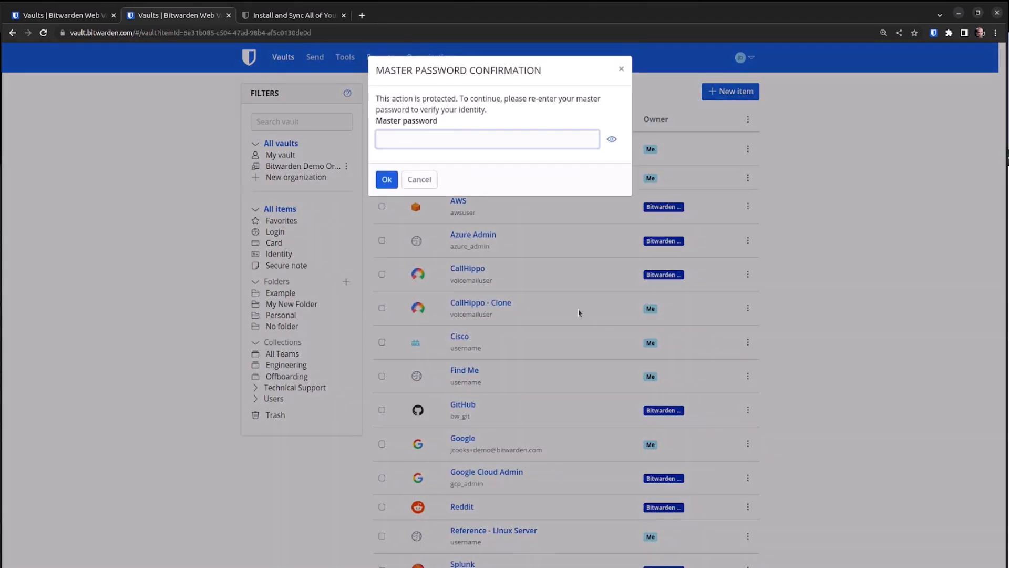
pyautogui.hotkey('ctrl', 'v')
pyautogui.press('Return')
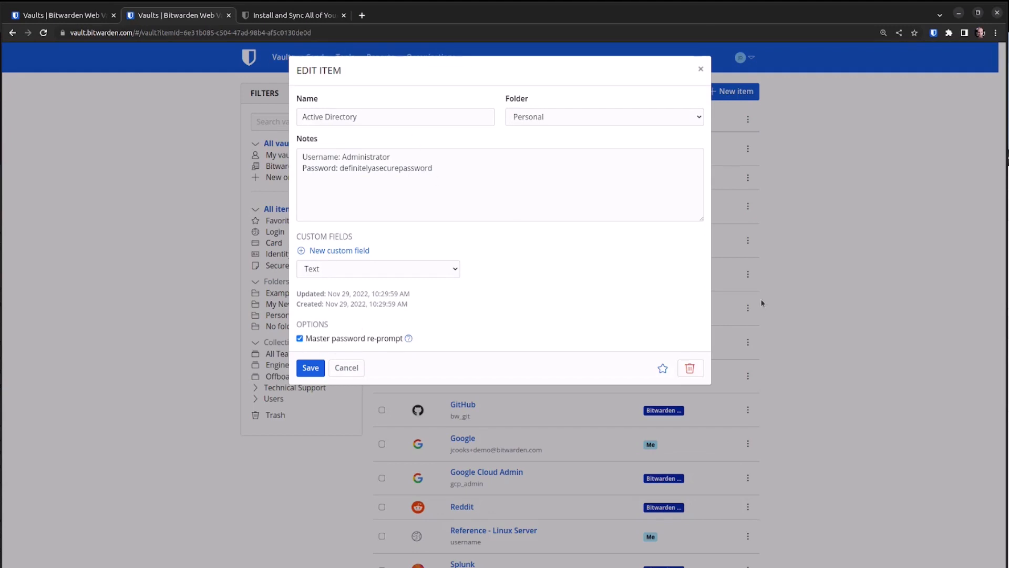
pyautogui.click(877, 312)
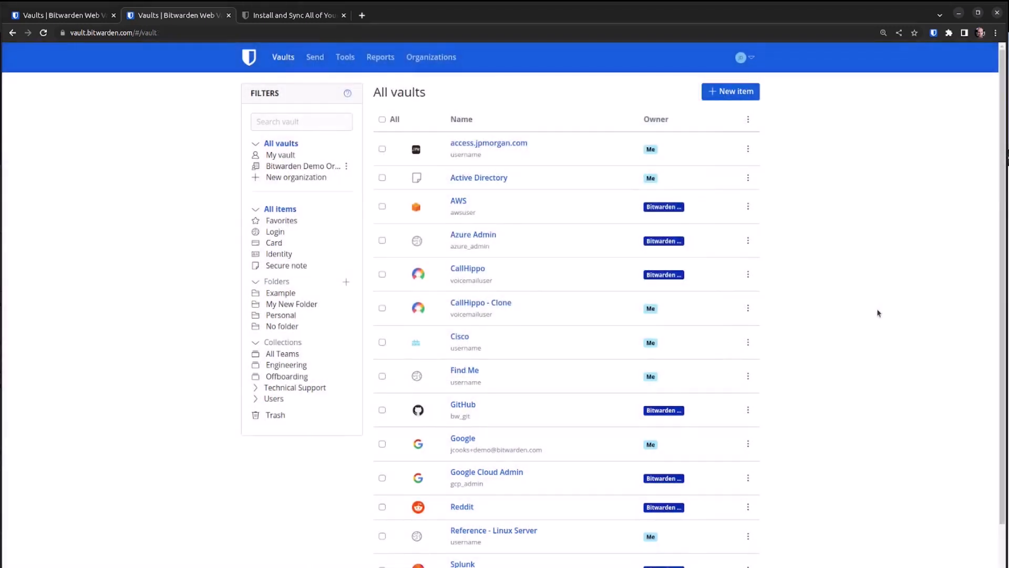
# Step: Open the attachments dialog of the AWS item and close it without adding a file
pyautogui.click(748, 206)
pyautogui.click(777, 284)
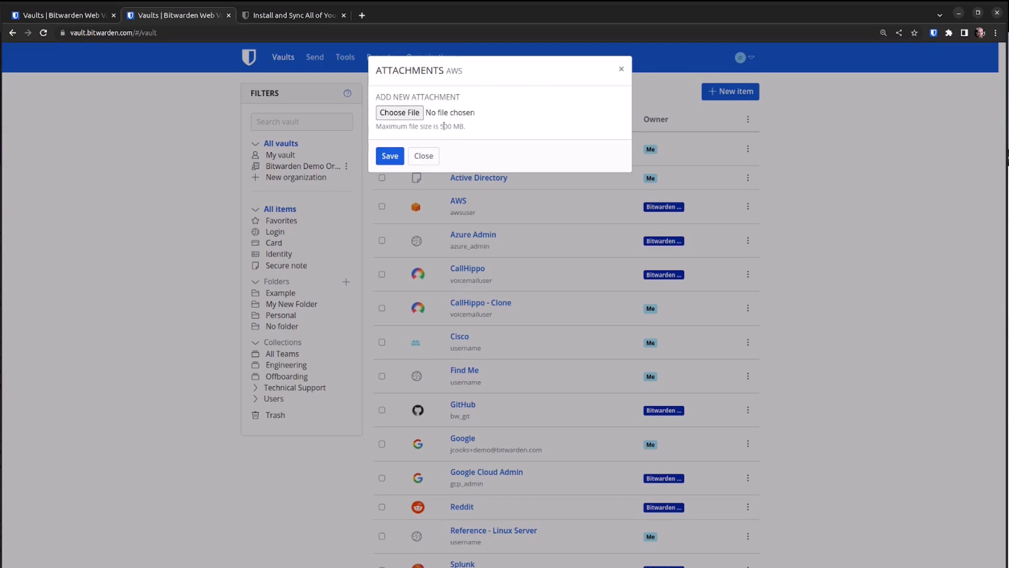
pyautogui.click(862, 259)
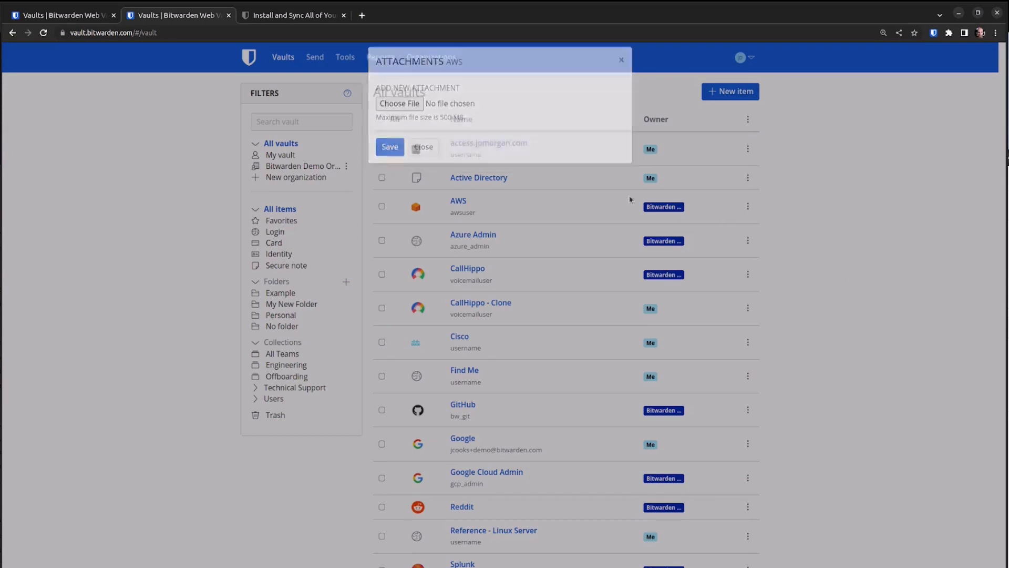
# Step: View the Bitwarden Demo Organization vault and My vault, and compare with the demo.b7n.dog vault open in the other browser tab
pyautogui.click(296, 168)
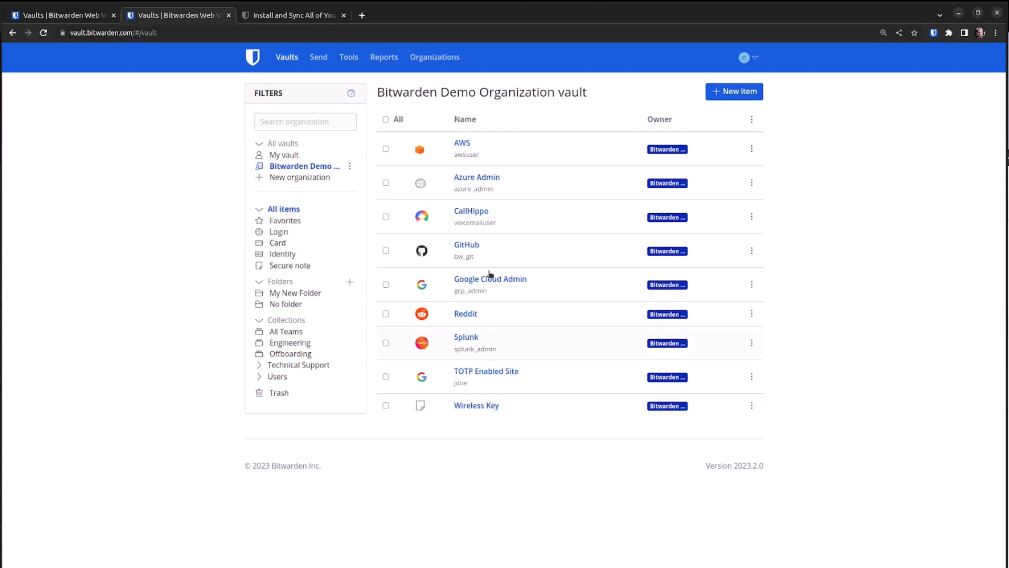
pyautogui.click(285, 155)
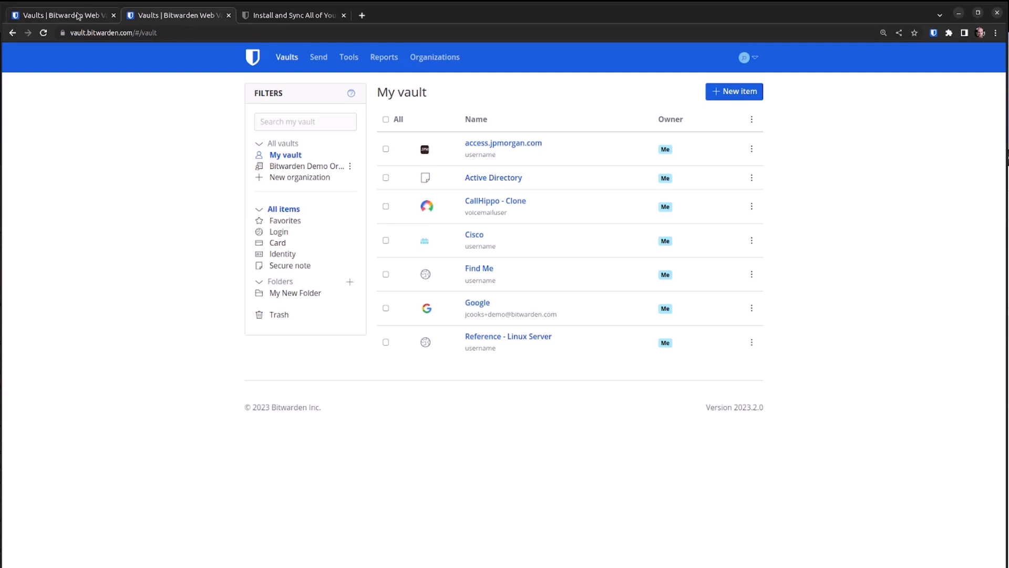
pyautogui.click(80, 16)
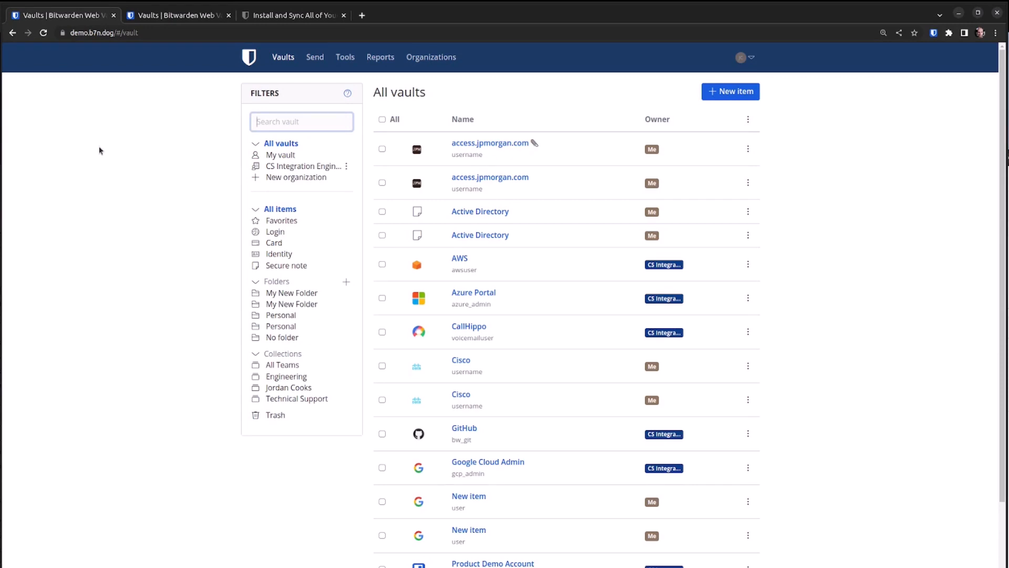
pyautogui.click(160, 19)
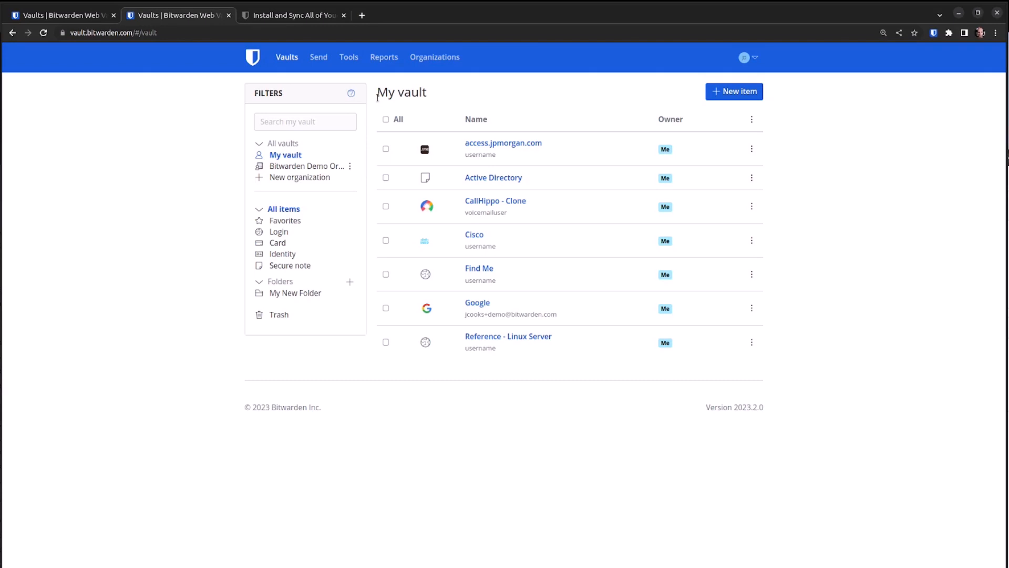
# Step: Examine the new Send form with its options and its Text and File types, and close it without saving
pyautogui.click(319, 58)
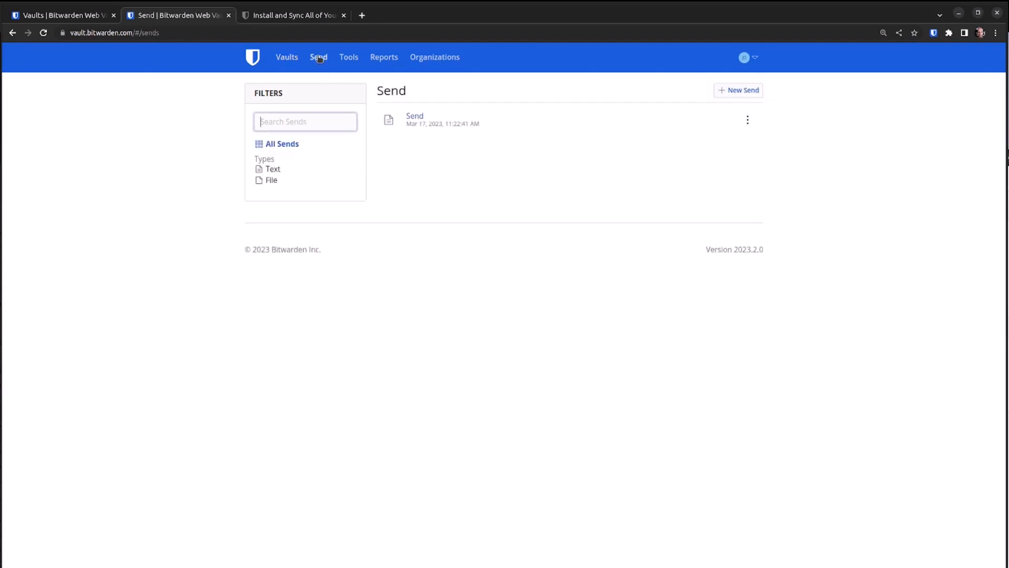
pyautogui.click(738, 92)
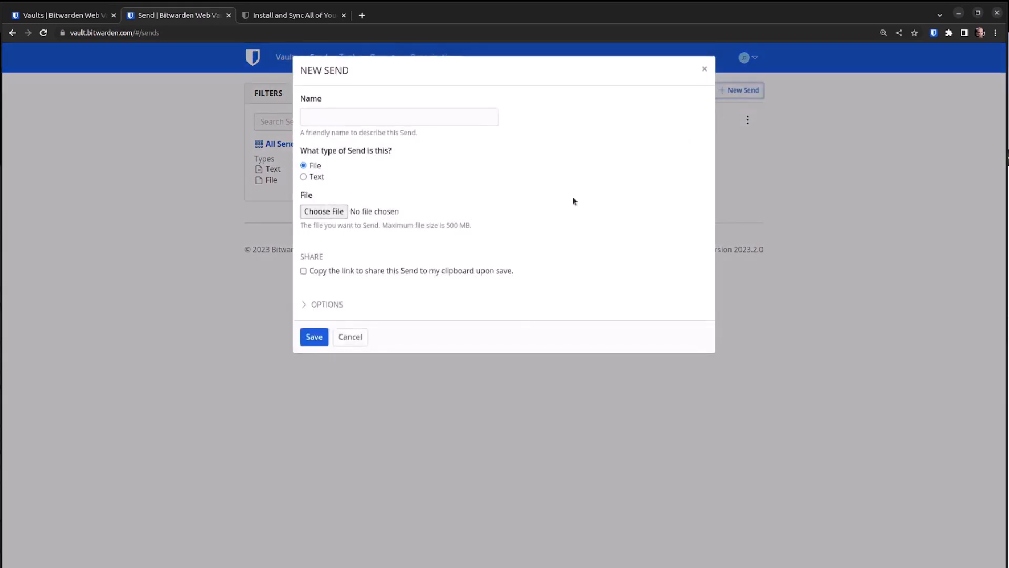
pyautogui.click(322, 306)
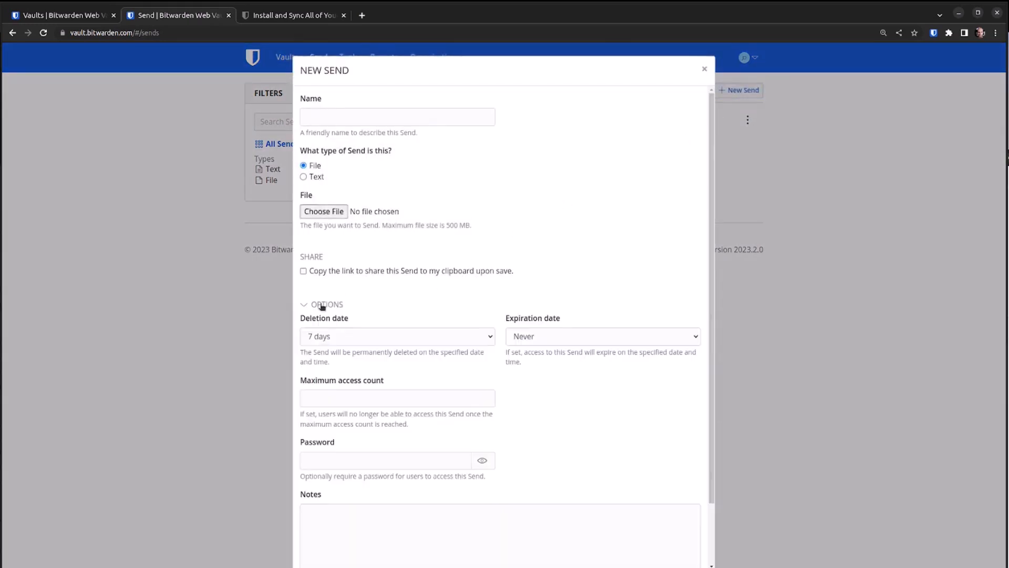
pyautogui.click(303, 177)
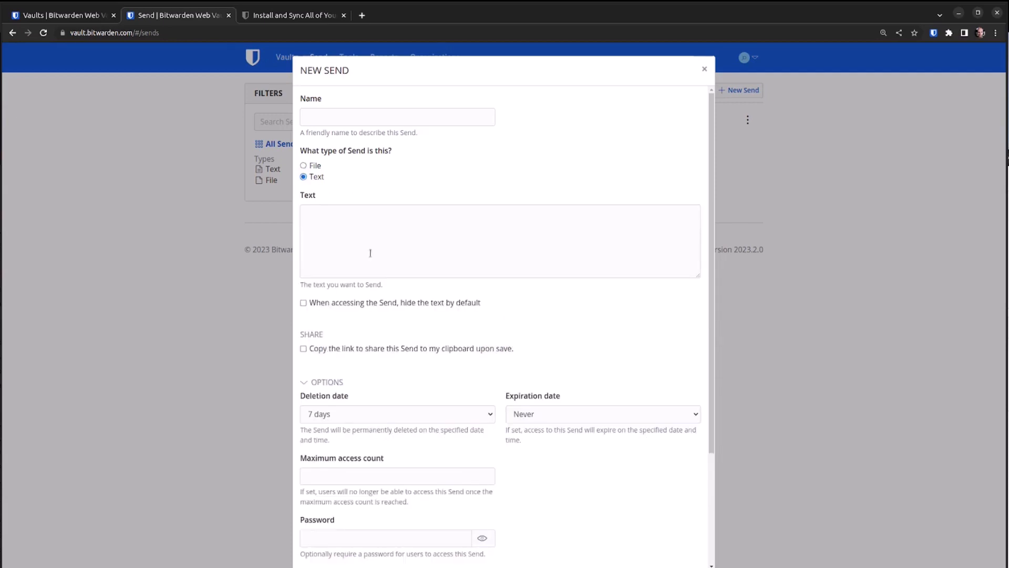
pyautogui.click(304, 166)
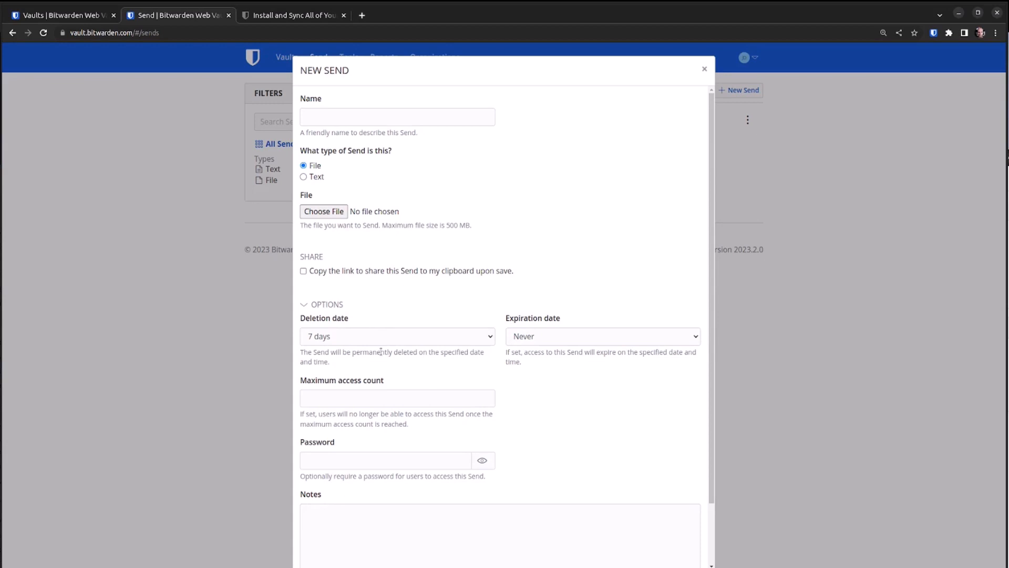
pyautogui.press('Escape')
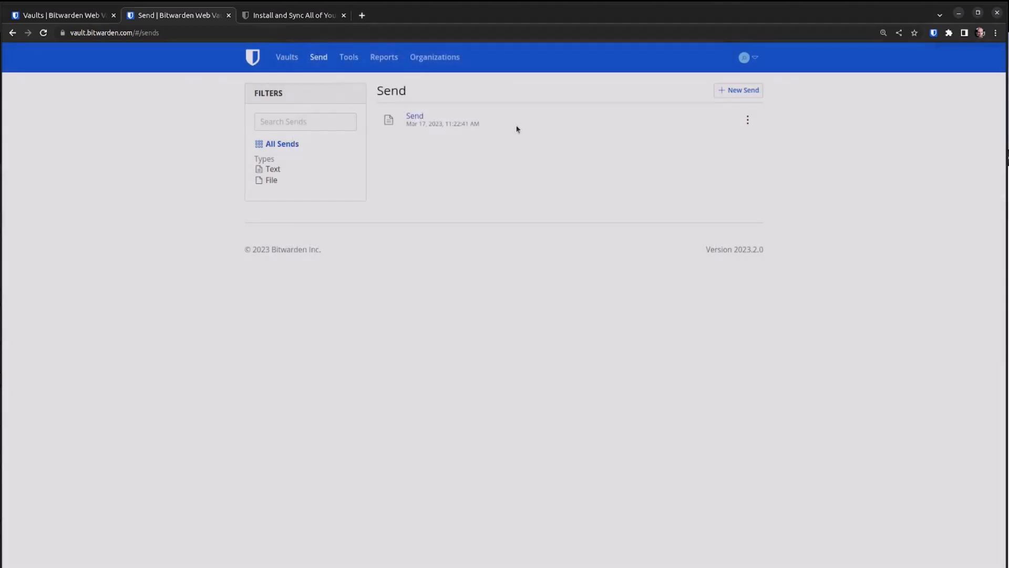
# Step: Open the existing Send, show its link and extended options, and close it without changes
pyautogui.click(414, 116)
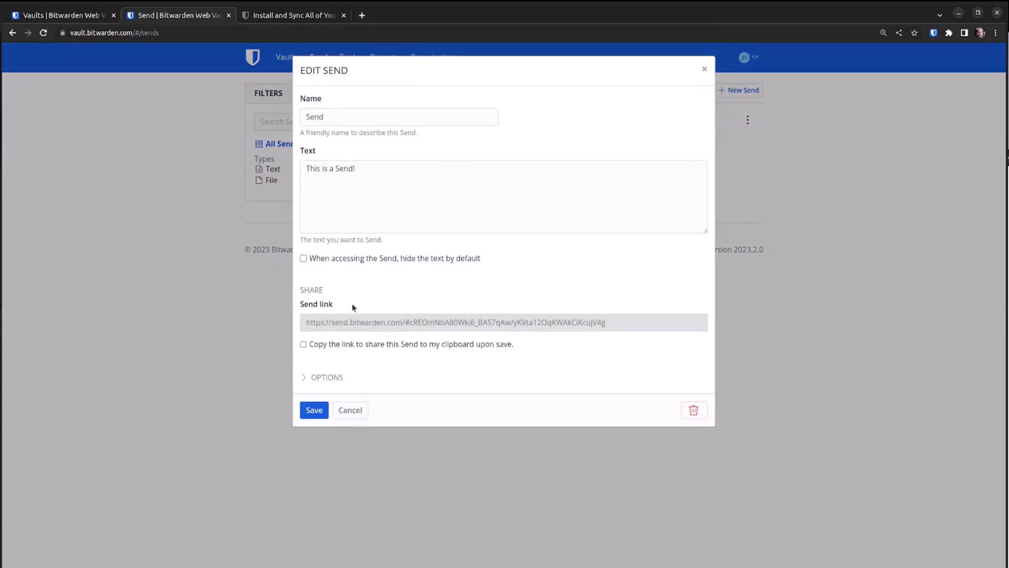
pyautogui.click(323, 378)
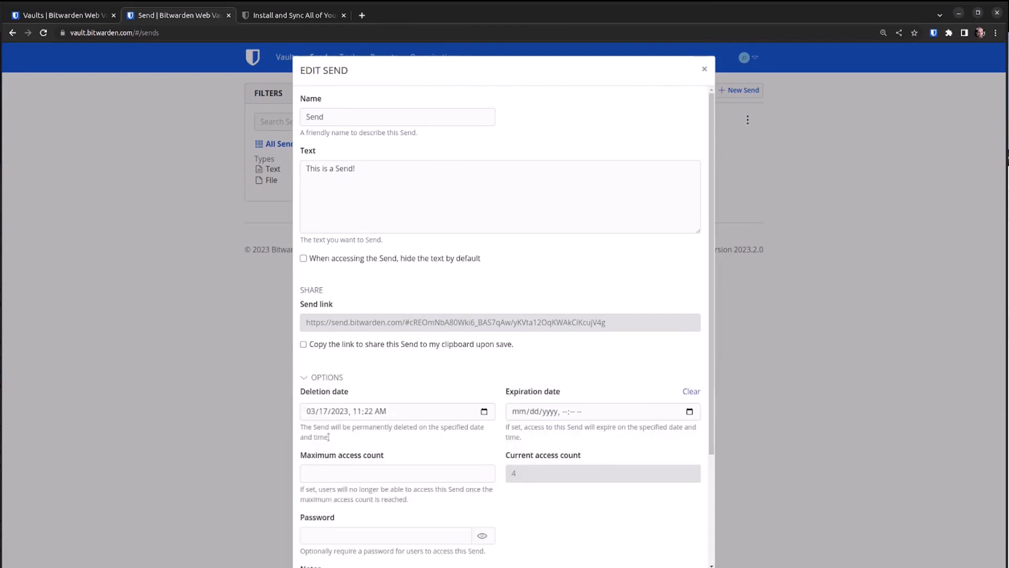
pyautogui.click(846, 184)
# Step: Examine the deletion date, expiration date and maximum access count options of a new Send, and close the form without saving
pyautogui.click(738, 92)
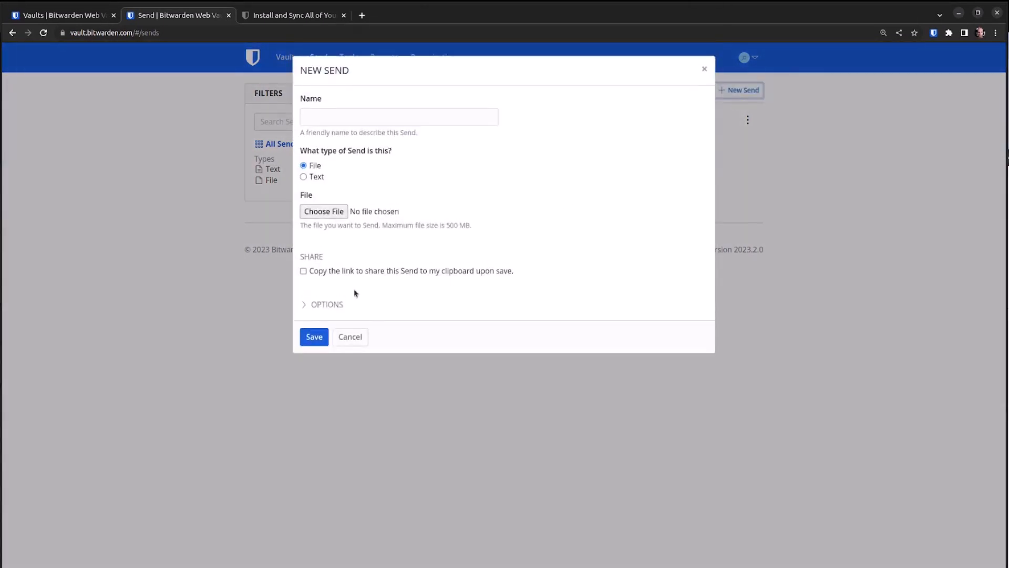
pyautogui.click(326, 305)
pyautogui.click(392, 344)
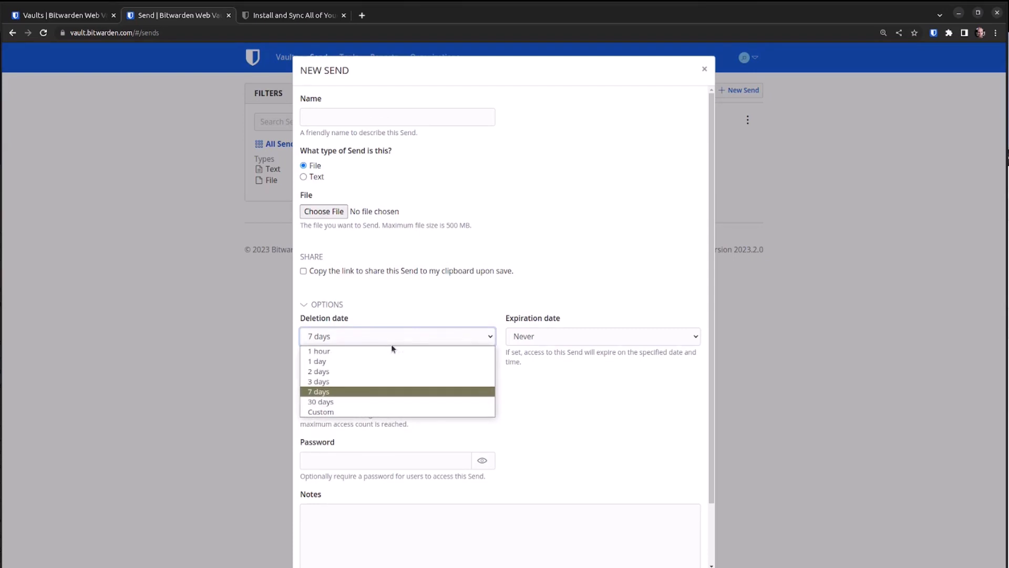
pyautogui.click(378, 341)
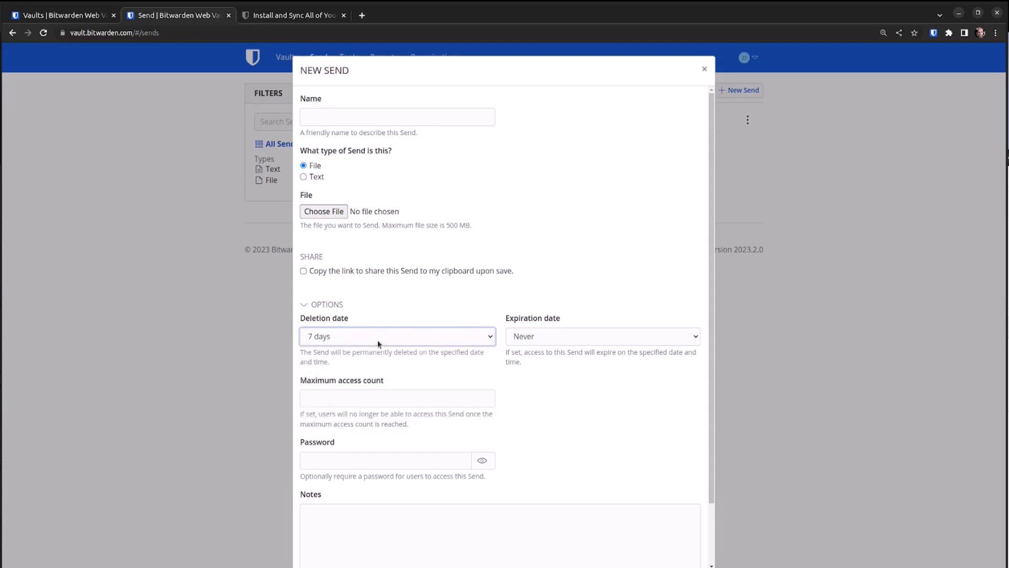
pyautogui.click(568, 337)
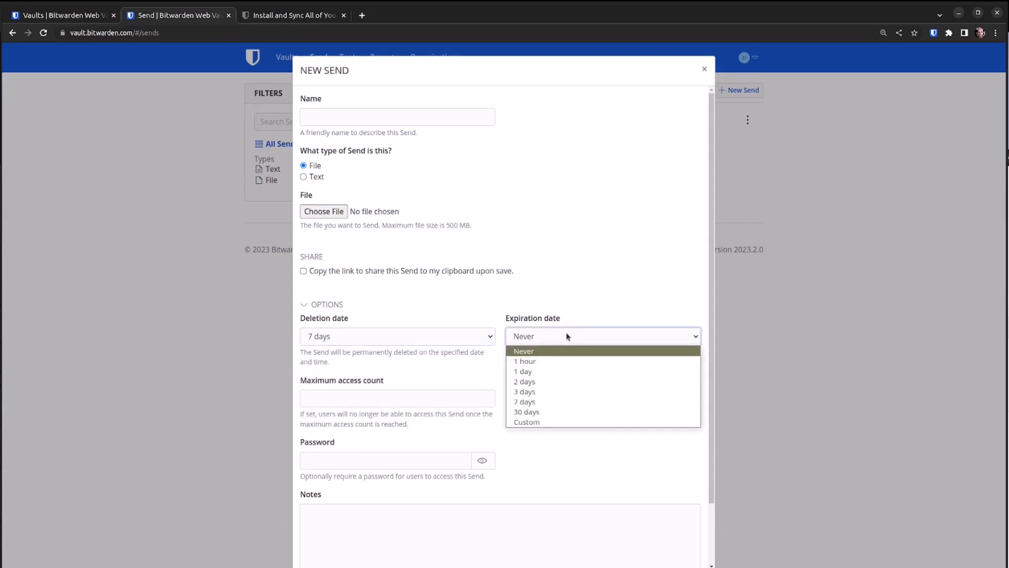
pyautogui.click(567, 336)
pyautogui.click(347, 397)
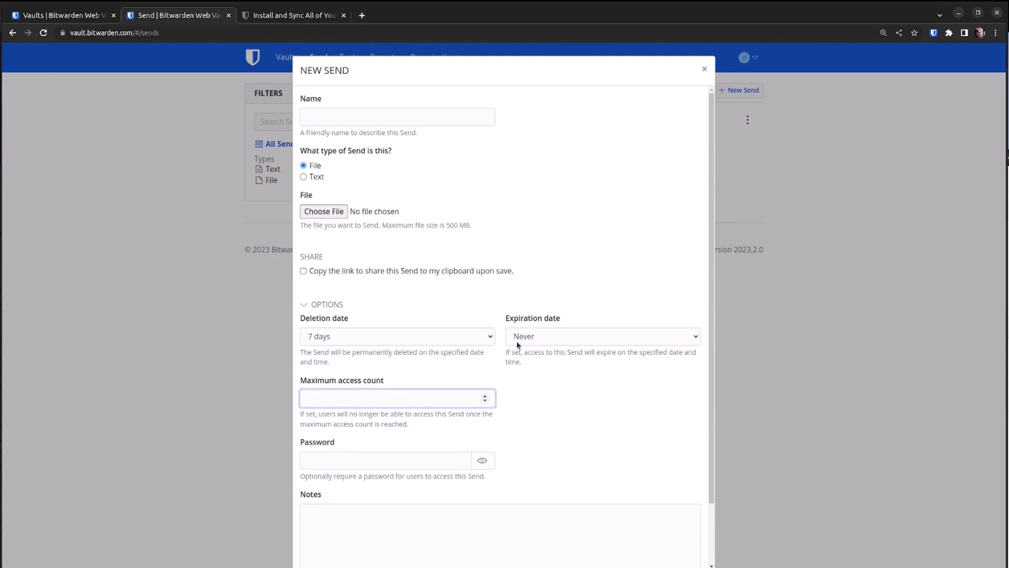
pyautogui.click(762, 210)
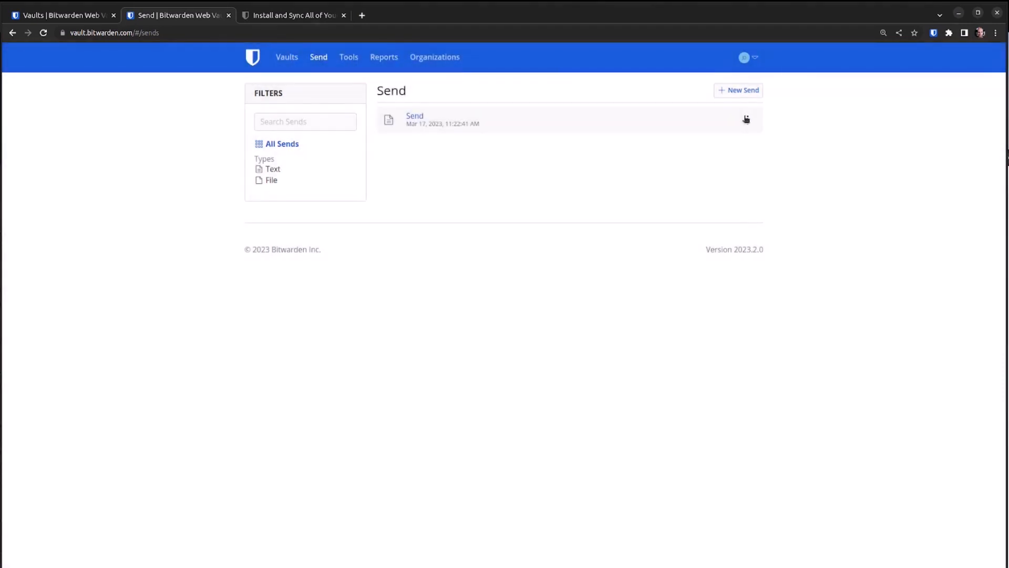
# Step: Copy the link of the existing Send and open it in a new browser tab
pyautogui.click(746, 120)
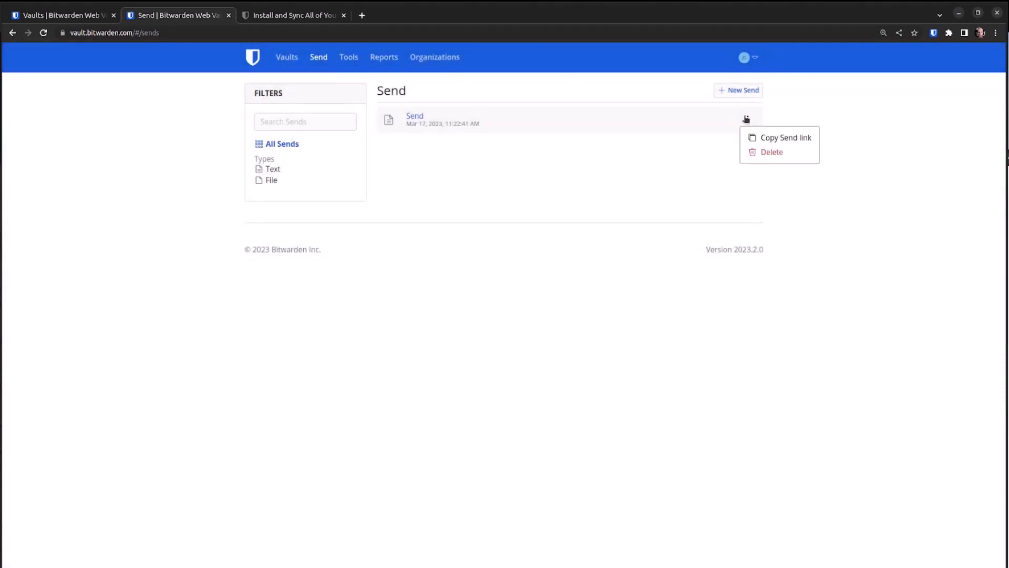
pyautogui.click(775, 139)
pyautogui.hotkey('ctrl', 't')
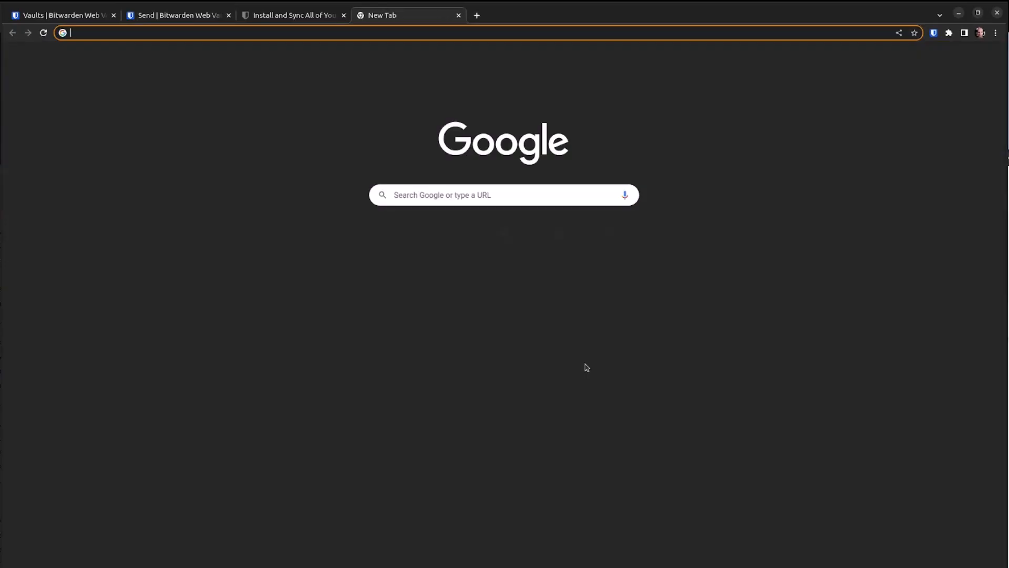
pyautogui.hotkey('ctrl', 'v')
pyautogui.press('Return')
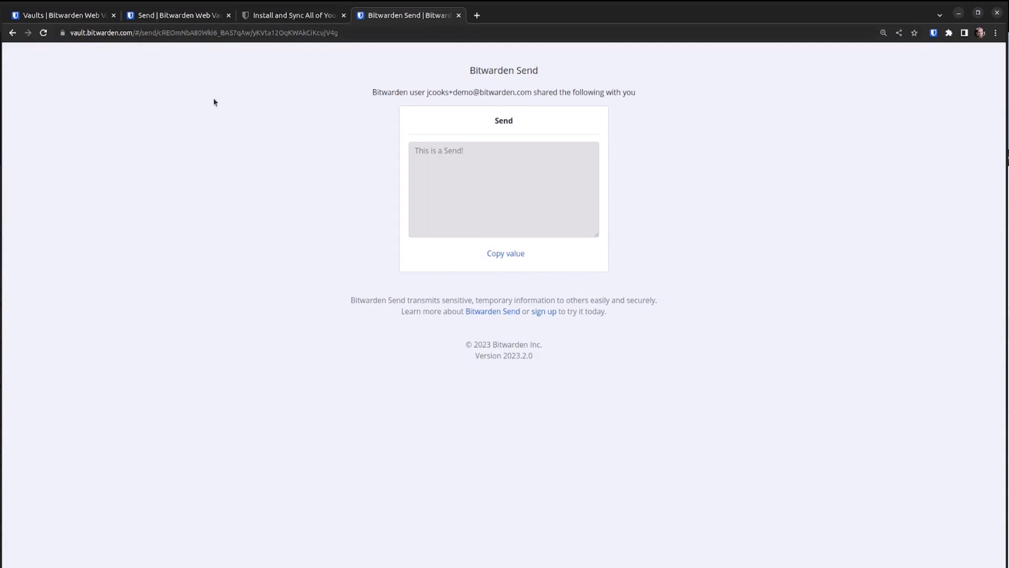
# Step: Return to the Sends list, show a new Send with maximum access count 1 and its password and privacy options, and discard it
pyautogui.click(184, 13)
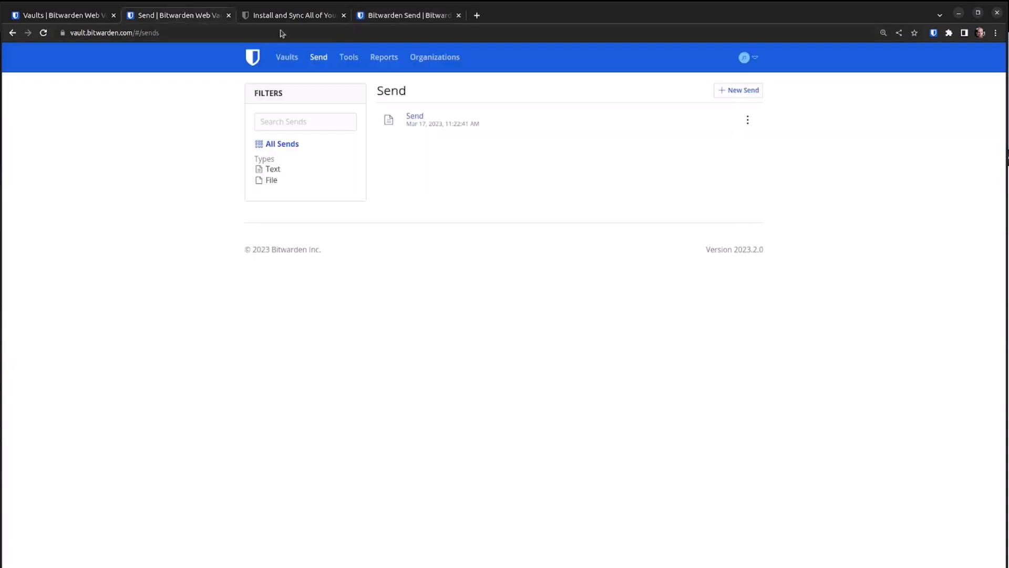
pyautogui.click(757, 90)
pyautogui.click(326, 305)
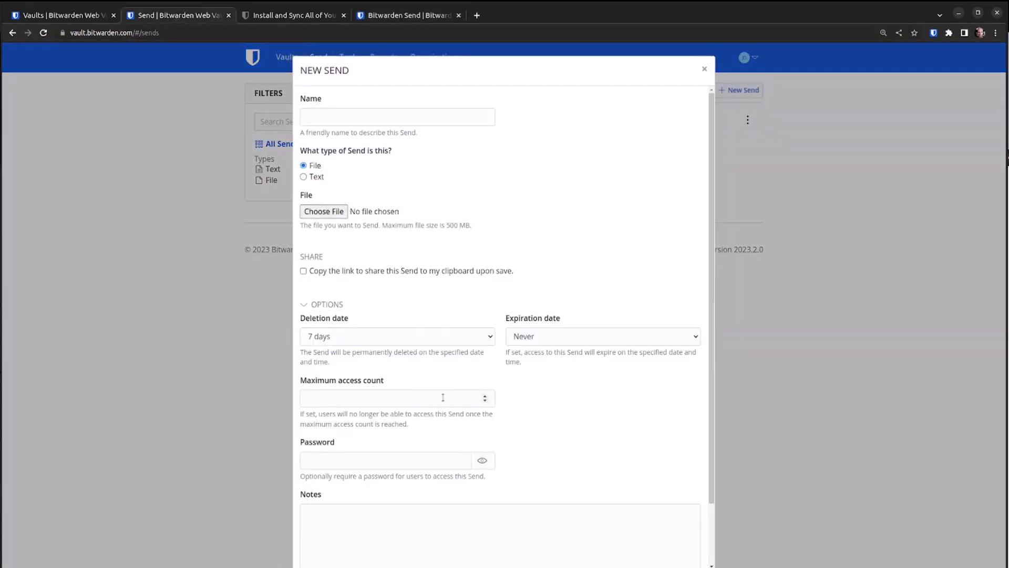
pyautogui.click(485, 395)
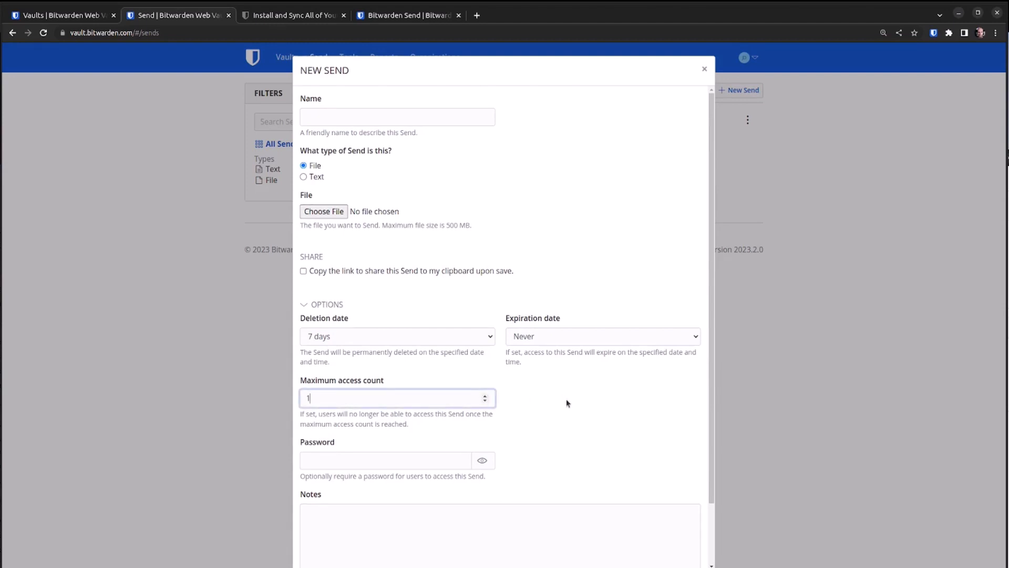
pyautogui.scroll(-2, 563, 400)
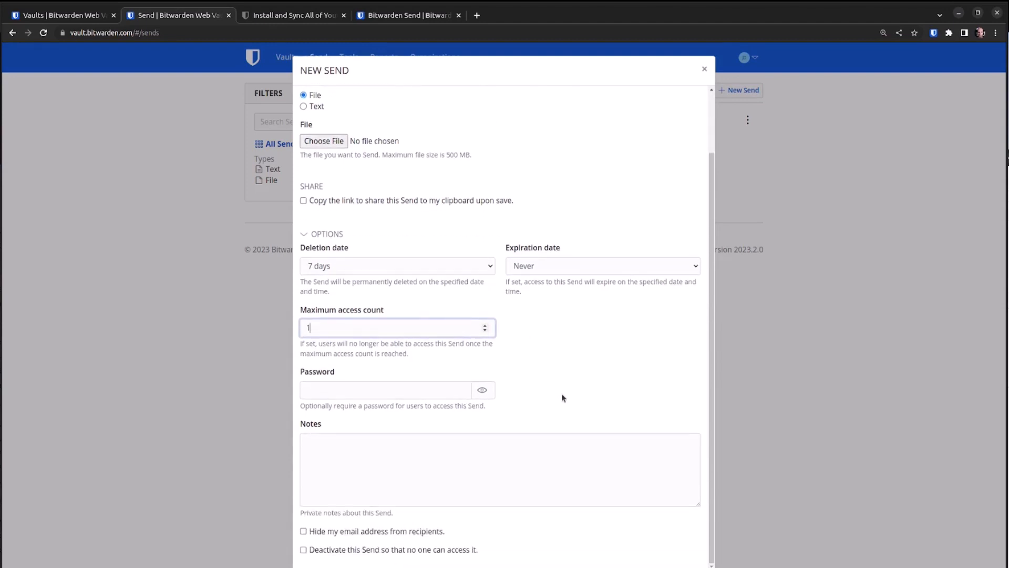
pyautogui.click(377, 389)
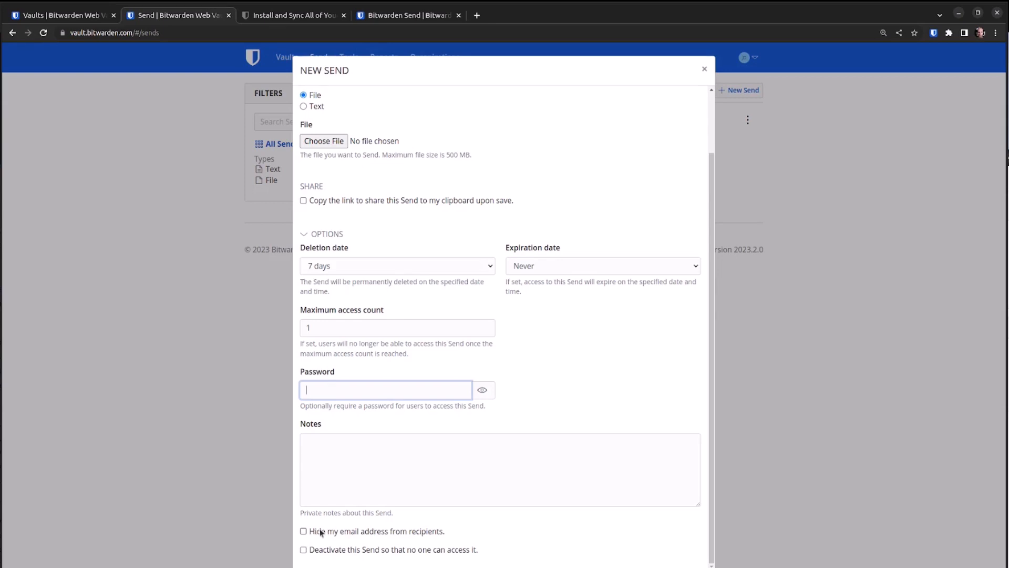
pyautogui.click(206, 327)
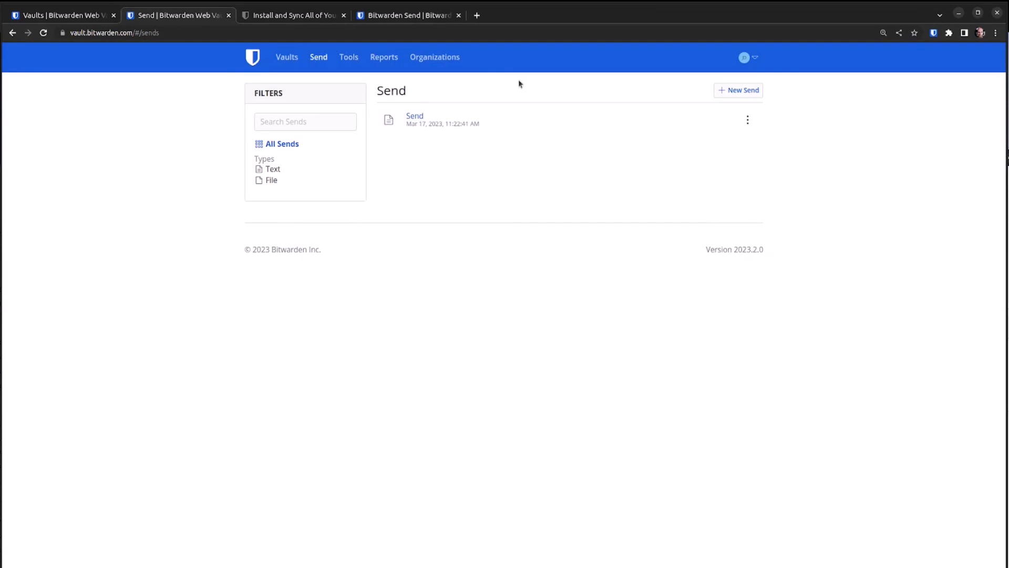
# Step: View all vaults, open the Bitwarden Demo Organization vault and show the available actions for the Engineering collection
pyautogui.click(287, 57)
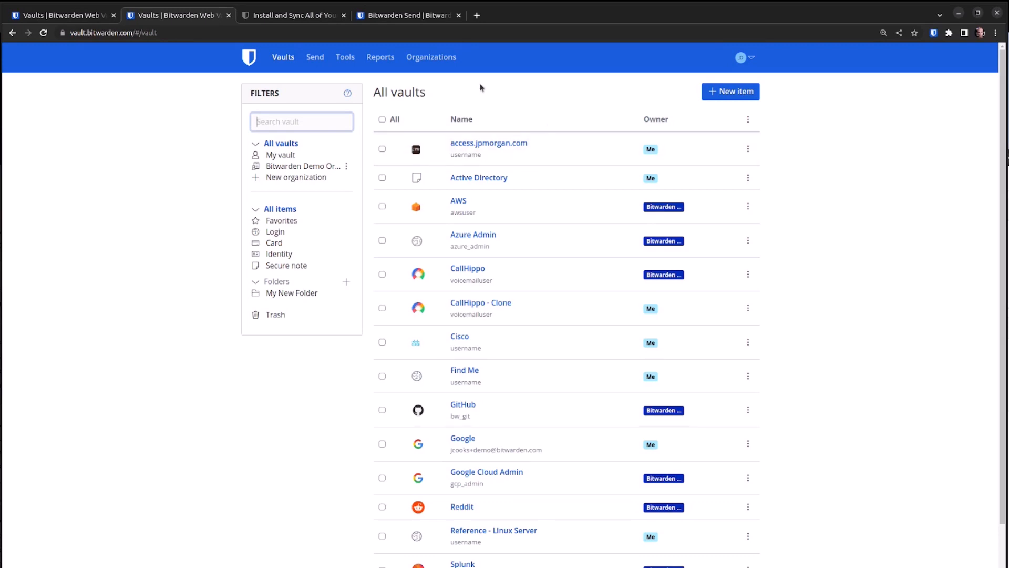
pyautogui.click(443, 59)
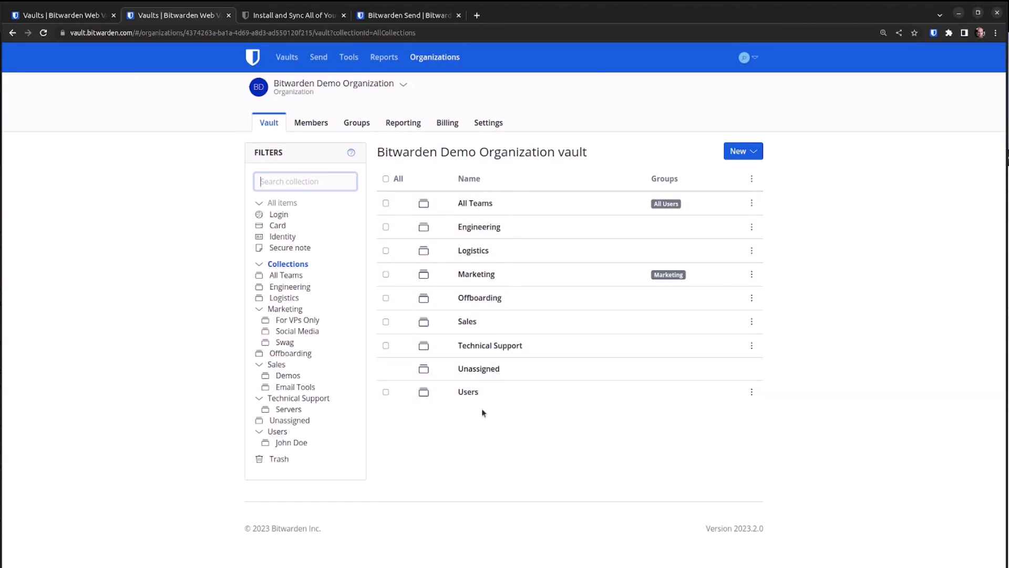
pyautogui.click(755, 227)
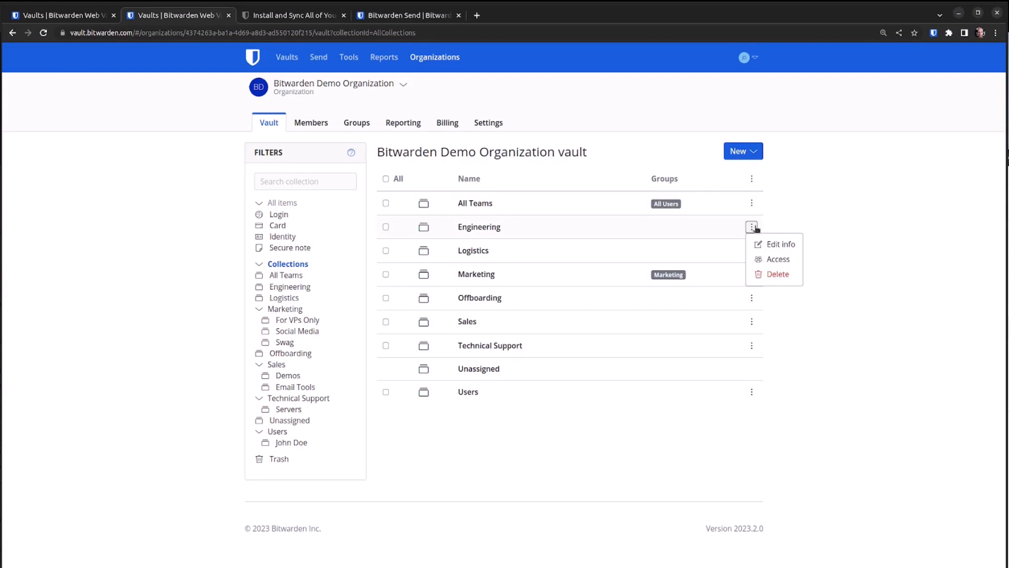
pyautogui.click(919, 210)
# Step: List all items of the organization vault, check which collections the AWS item is shared with, and close without changes
pyautogui.click(290, 203)
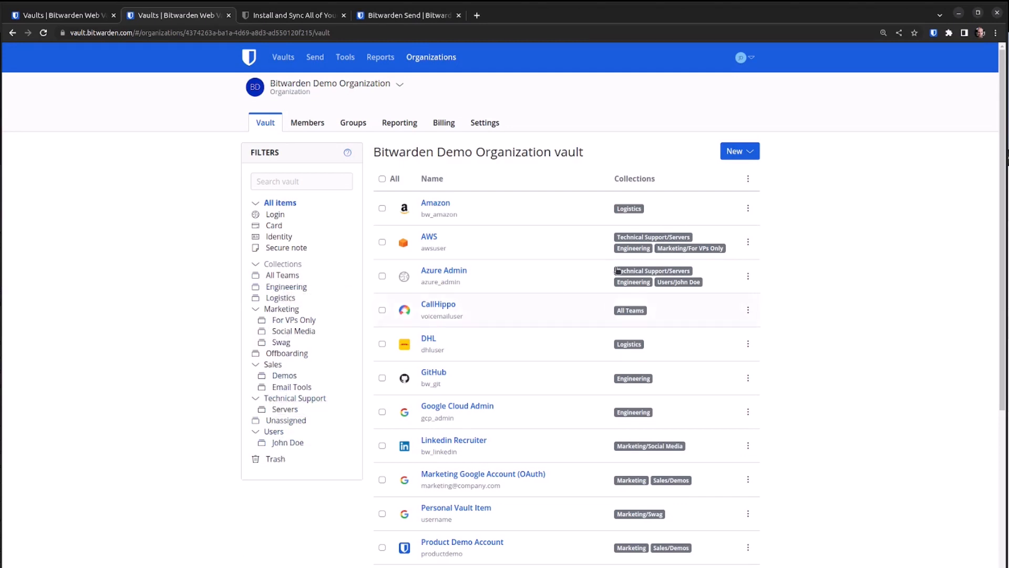
pyautogui.click(748, 242)
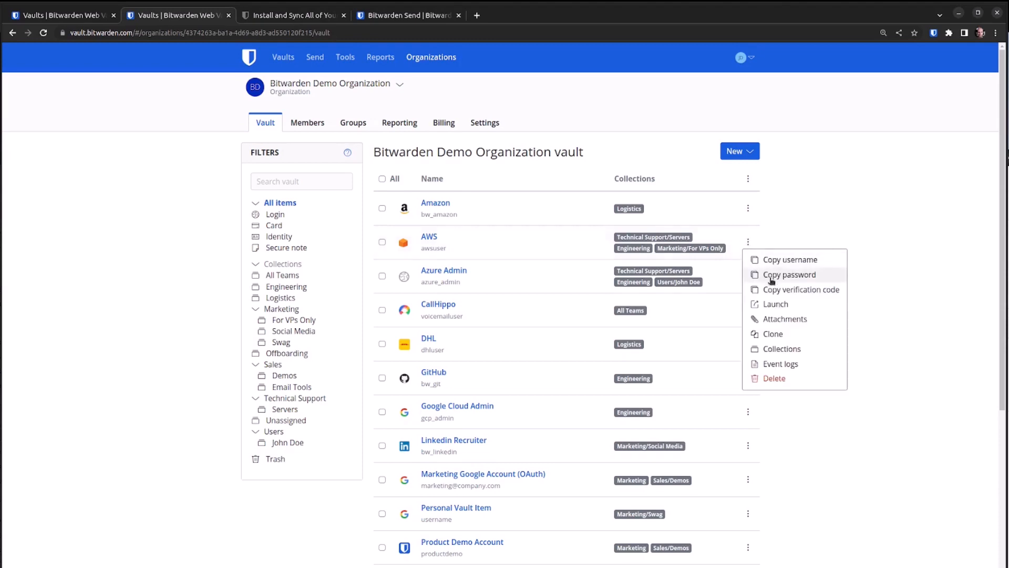
pyautogui.click(776, 348)
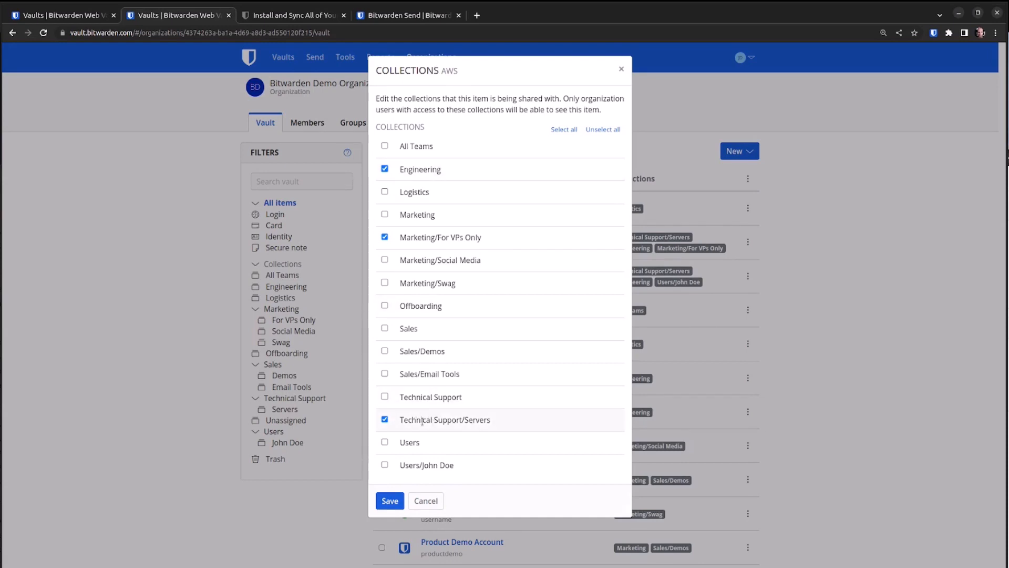
pyautogui.click(888, 276)
# Step: Examine the event logs of the AWS item and close them
pyautogui.click(748, 242)
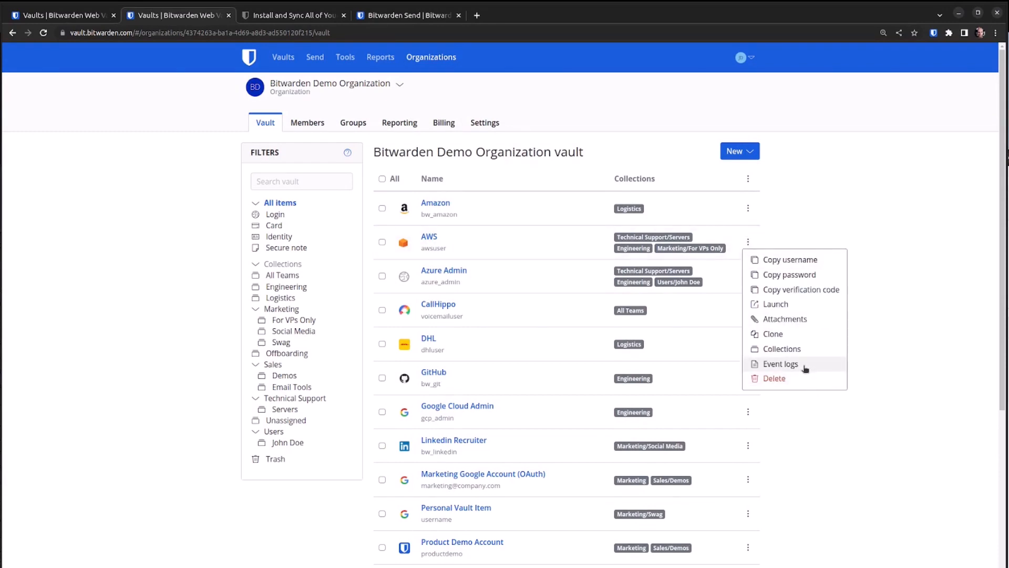
pyautogui.click(782, 364)
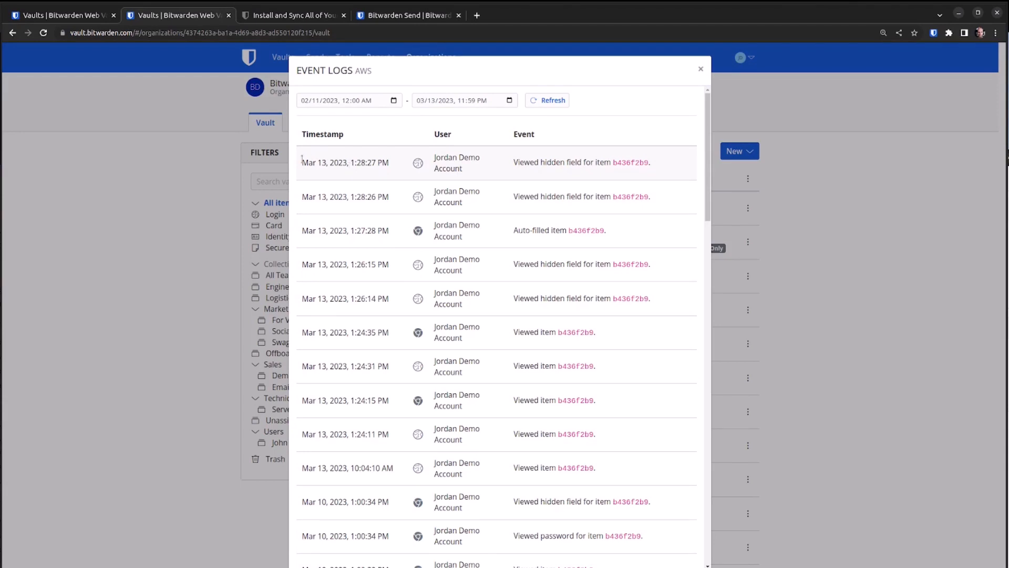
pyautogui.moveTo(421, 167)
pyautogui.click(78, 192)
# Step: Examine the demo account member's event logs, close them, and view the organization-wide event logs
pyautogui.click(308, 123)
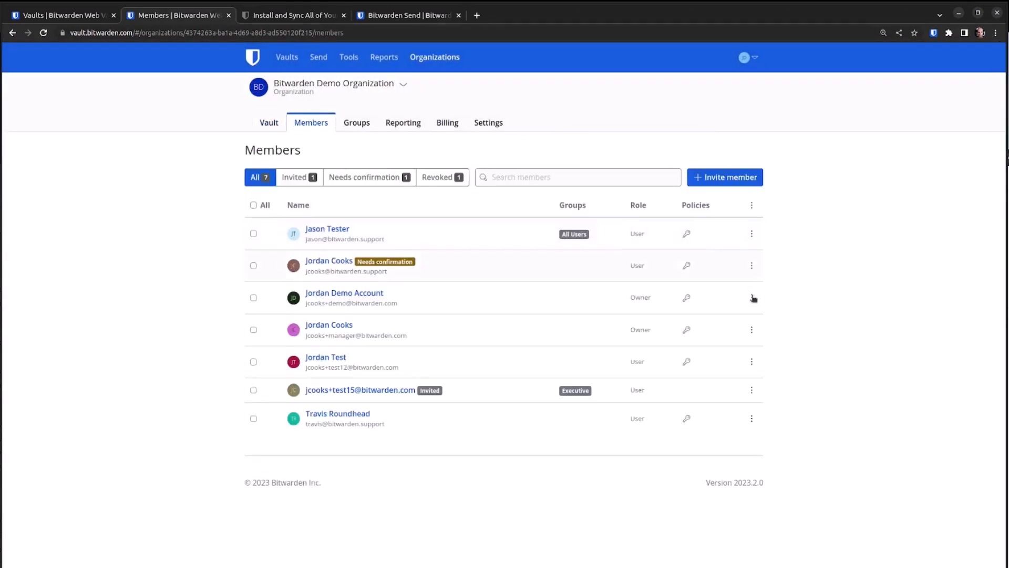
pyautogui.click(752, 297)
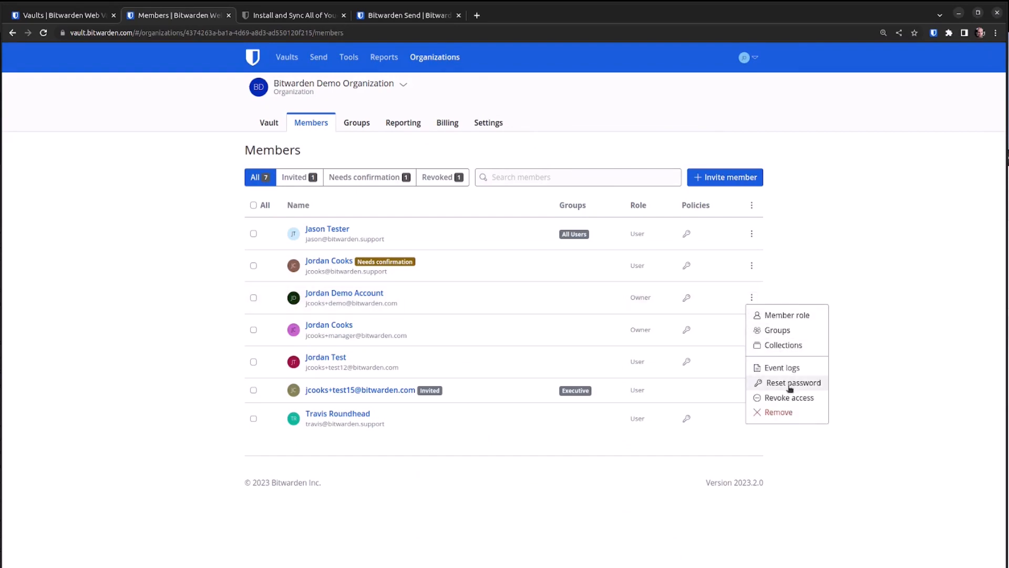
pyautogui.click(783, 368)
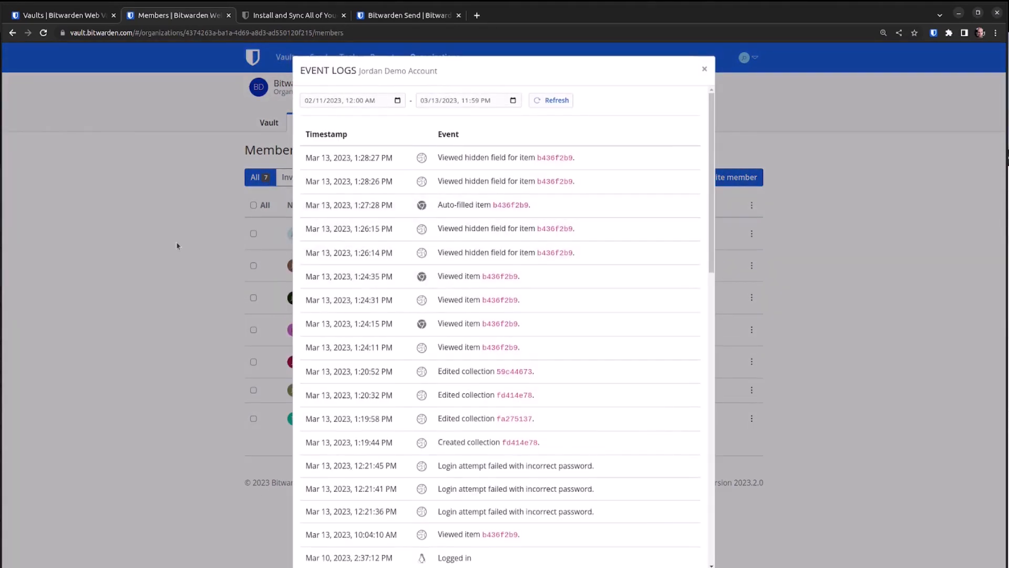
pyautogui.click(151, 250)
pyautogui.click(400, 124)
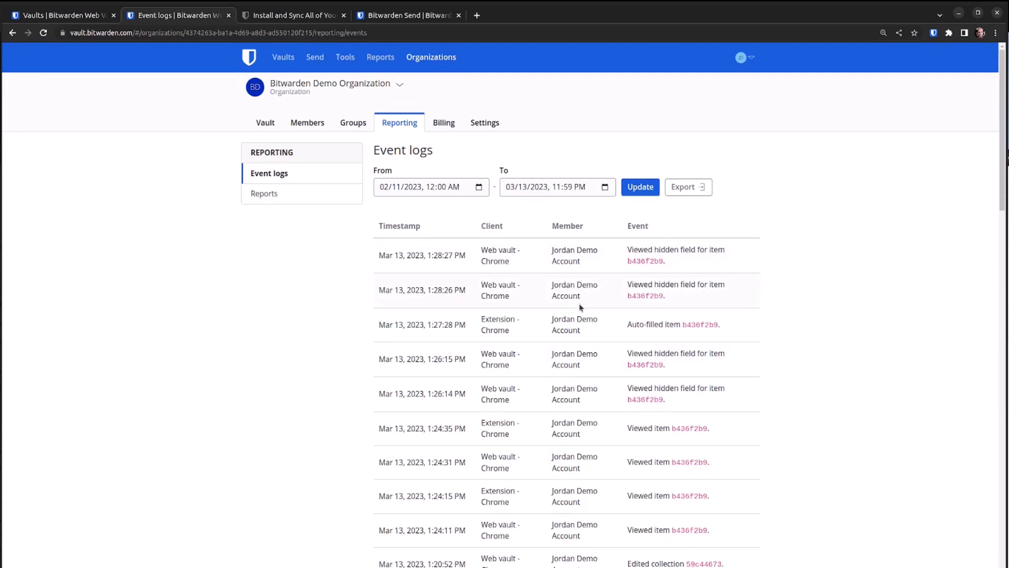
# Step: Review the member roles offered when inviting a new organization member, and close the invitation without saving
pyautogui.click(314, 122)
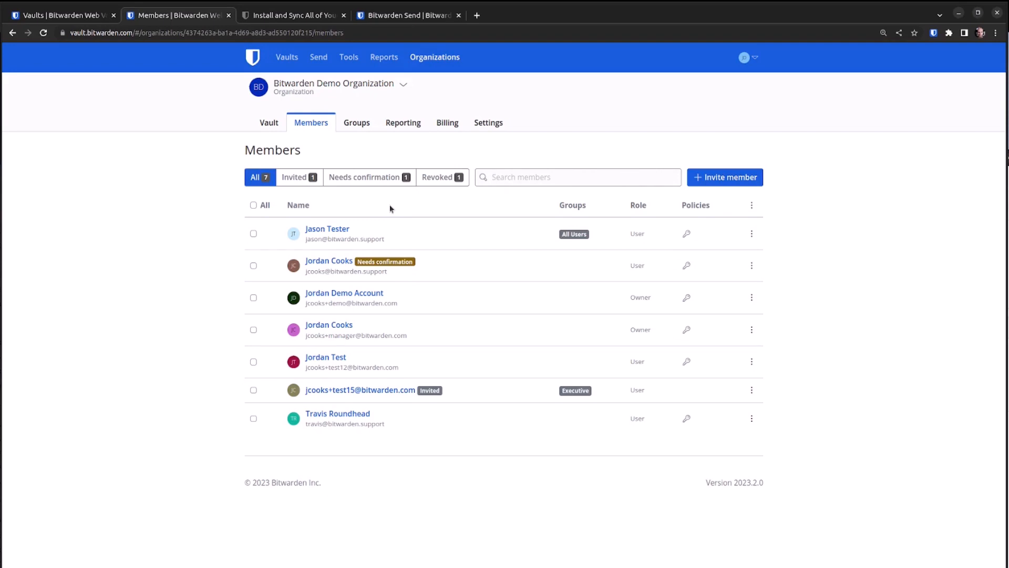
pyautogui.click(729, 179)
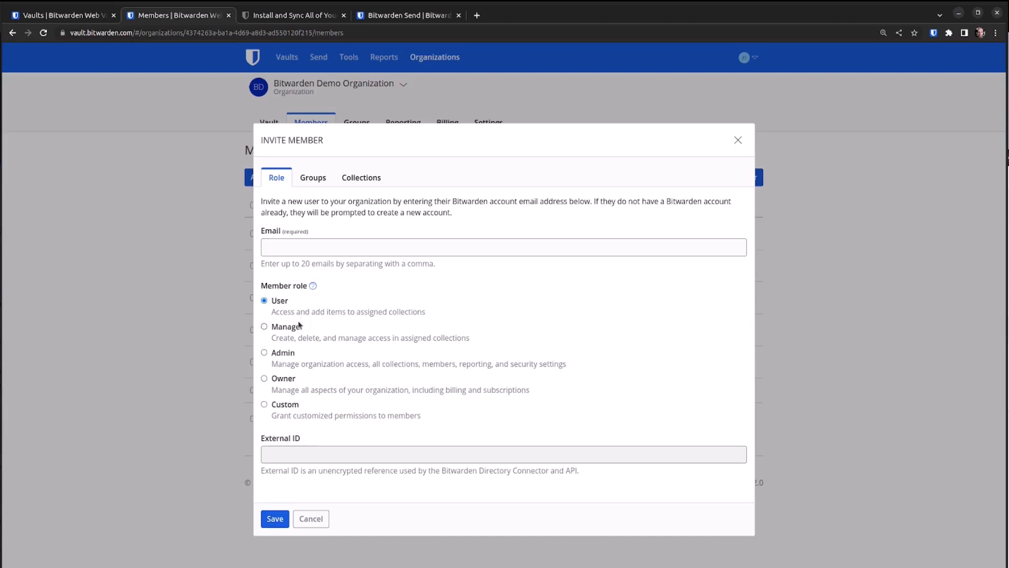
pyautogui.click(172, 146)
# Step: Open the Marketing collection in the organization vault and show the available actions for its Social Media subcollection
pyautogui.click(265, 128)
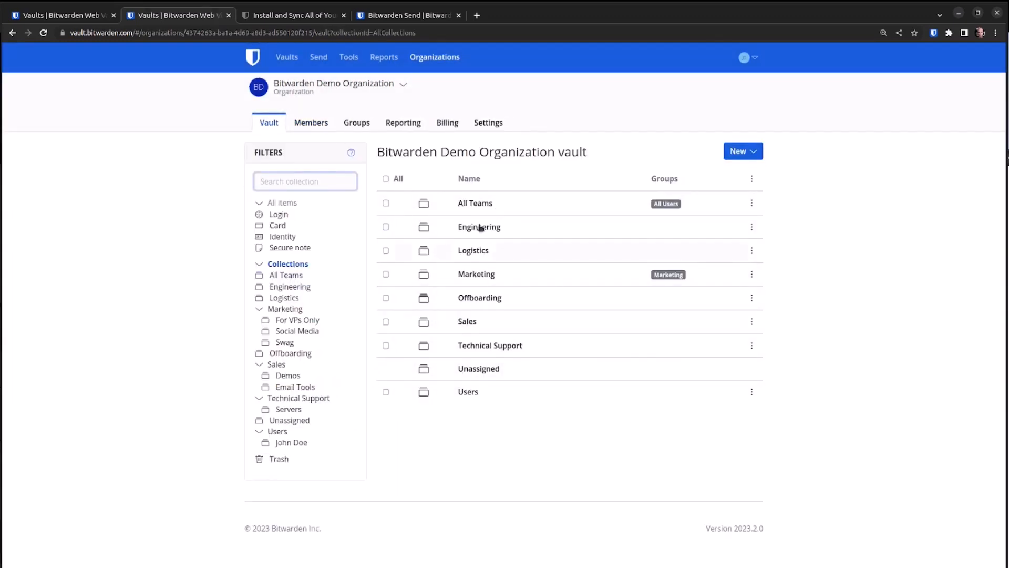
pyautogui.click(520, 274)
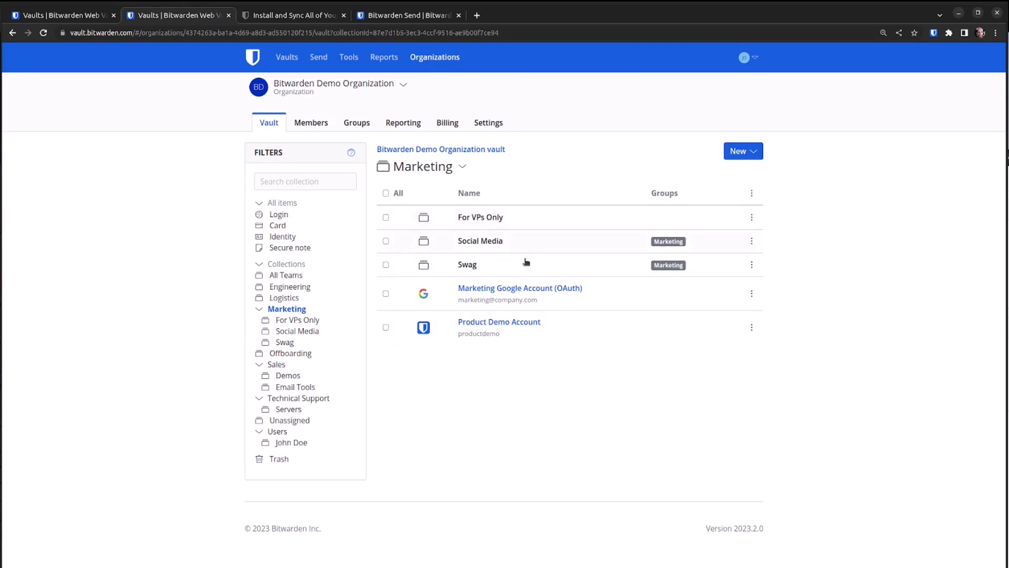
pyautogui.click(751, 245)
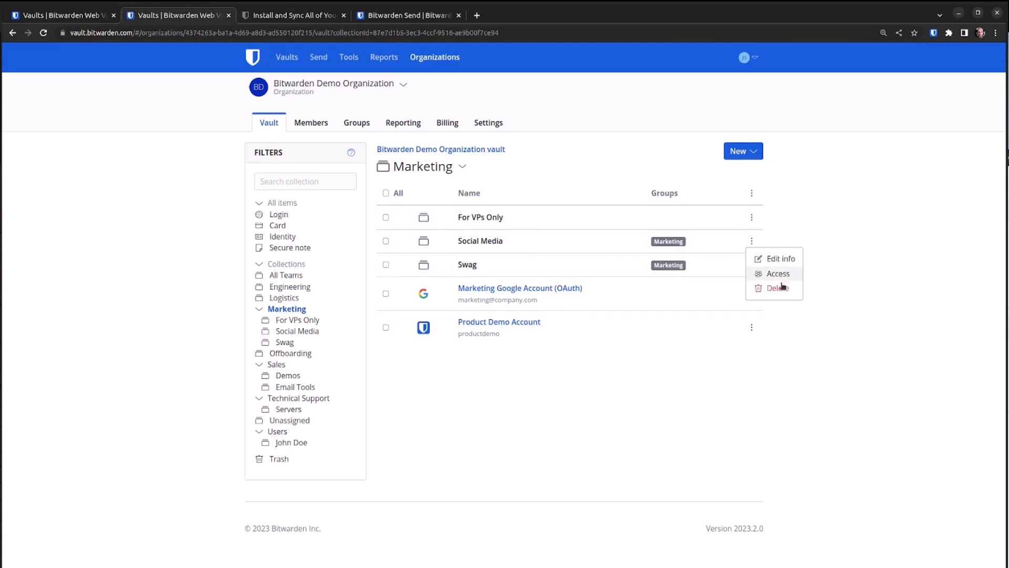
pyautogui.click(899, 215)
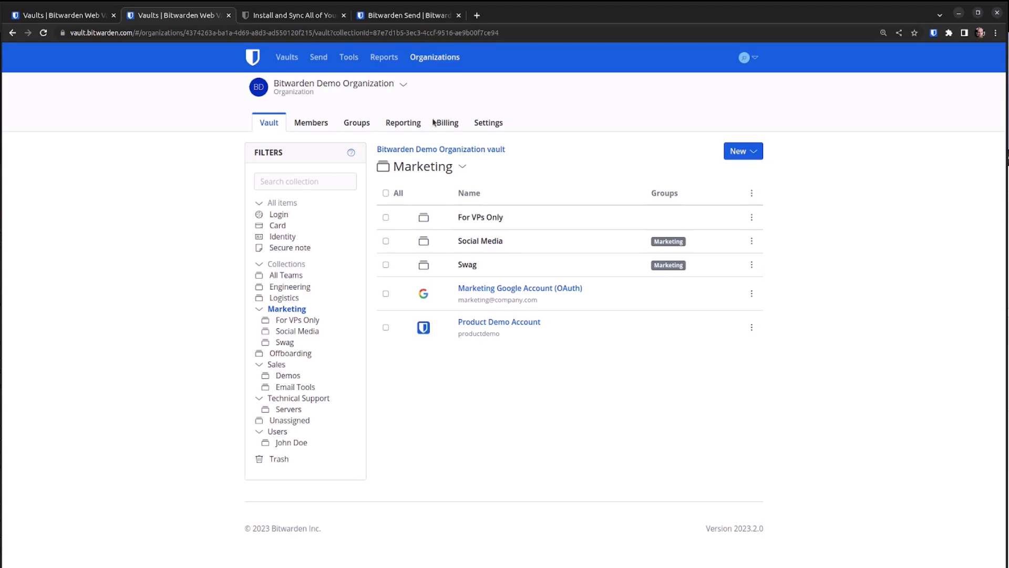
# Step: Start a new member invitation with the Custom role and show its manager and admin permissions
pyautogui.click(315, 122)
pyautogui.click(735, 184)
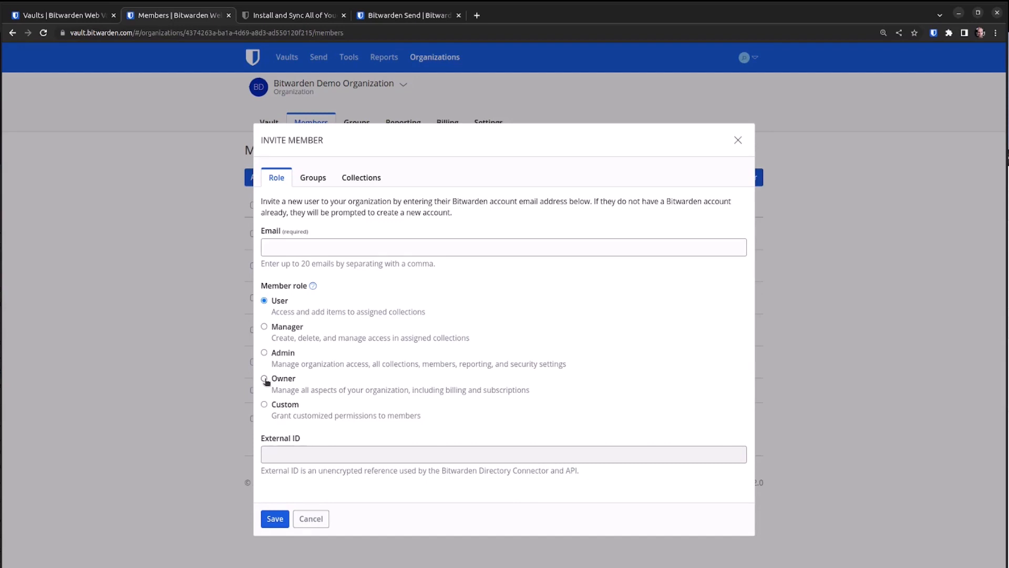
pyautogui.click(264, 404)
pyautogui.scroll(-3, 497, 423)
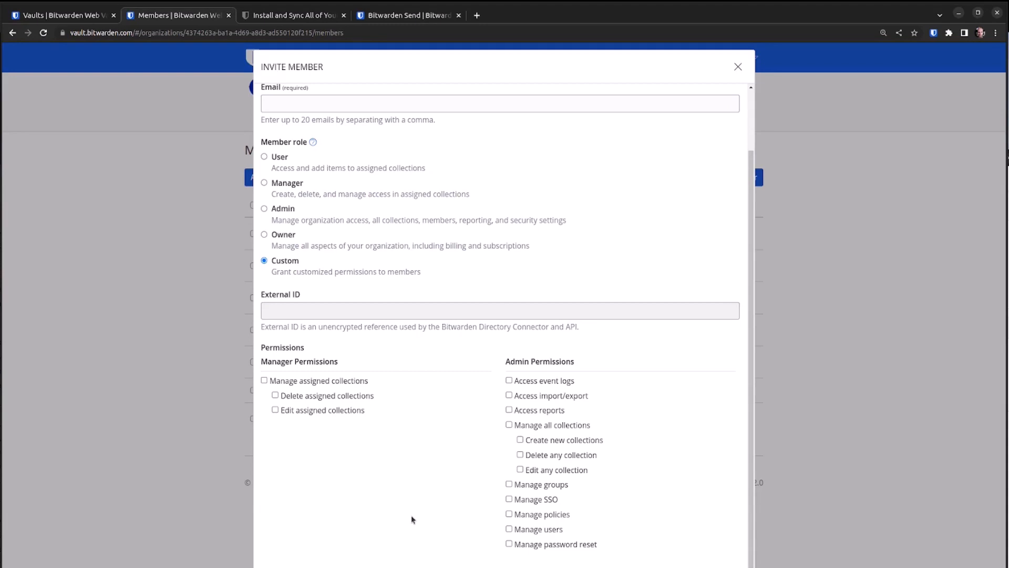
# Step: Close the member invitation, and view the members and assigned collections of the All Users group
pyautogui.click(168, 365)
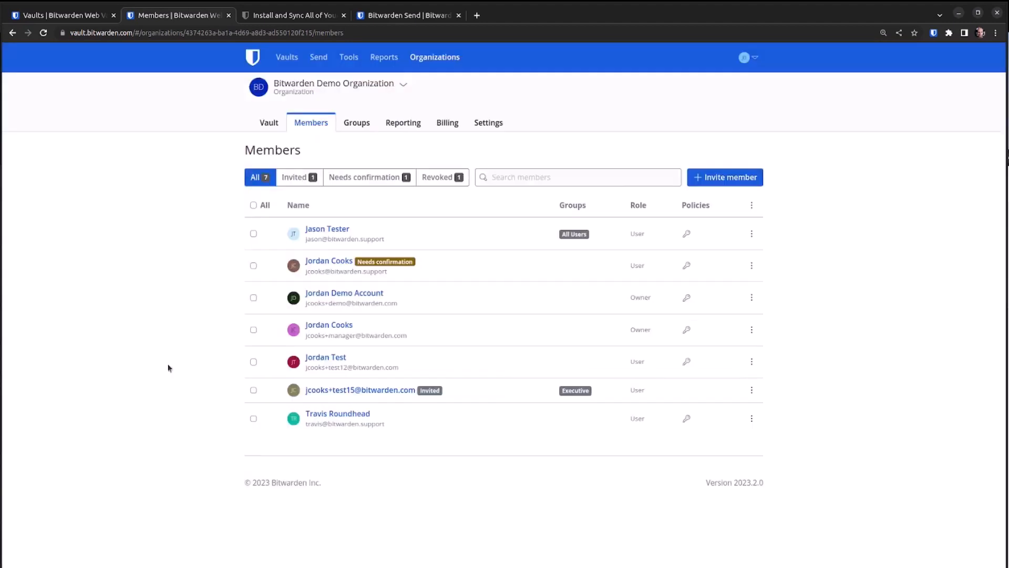
pyautogui.click(357, 126)
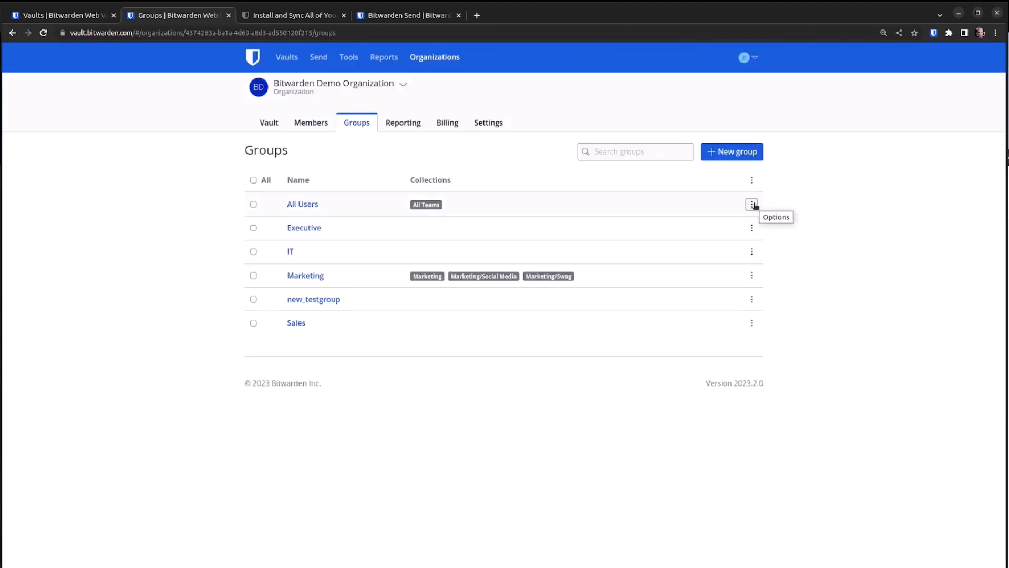
pyautogui.click(753, 204)
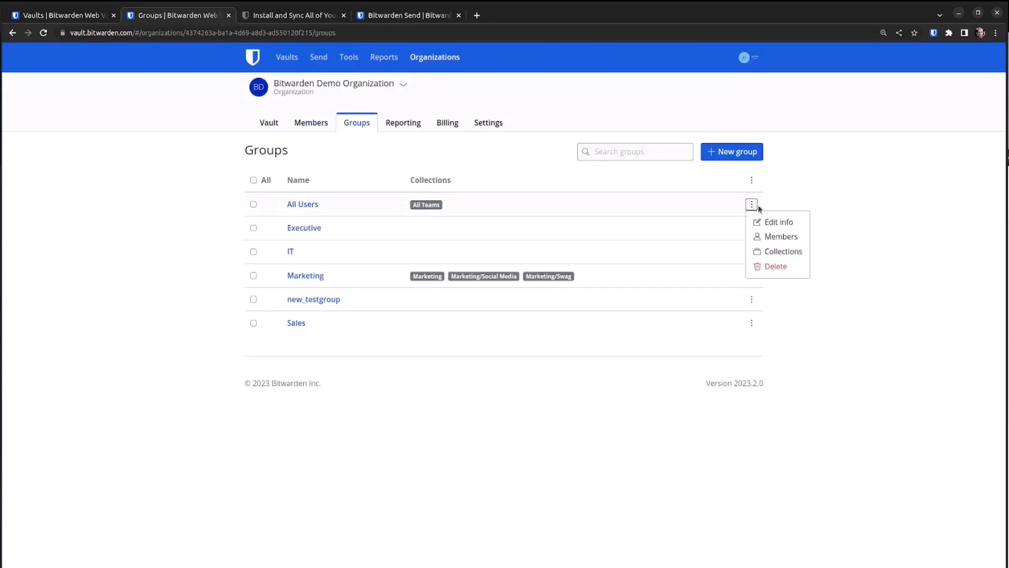
pyautogui.click(779, 239)
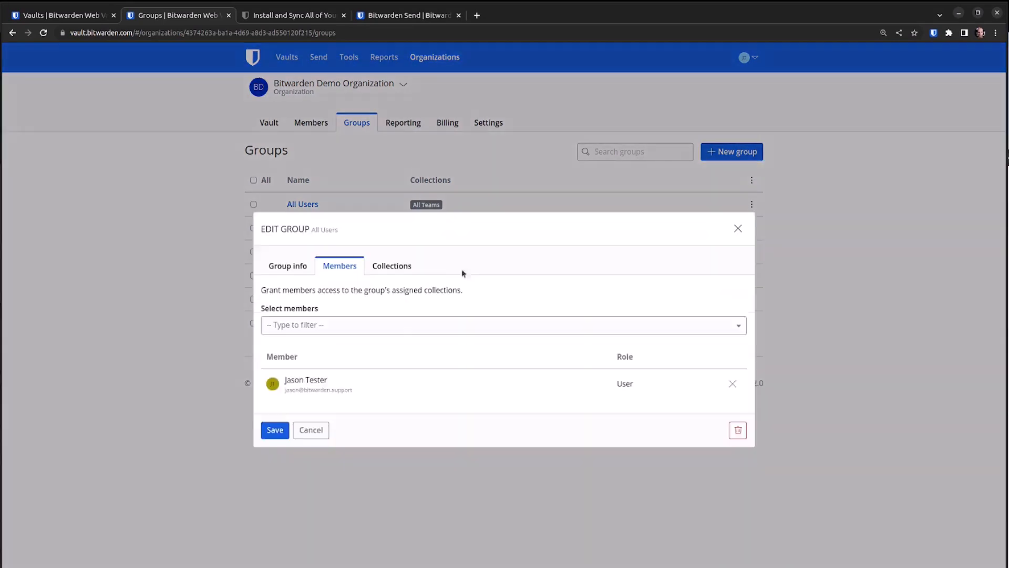
pyautogui.click(387, 266)
# Step: Add the Marketing, Marketing/For VPs Only and Marketing/Social Media collections to the All Users group
pyautogui.click(513, 345)
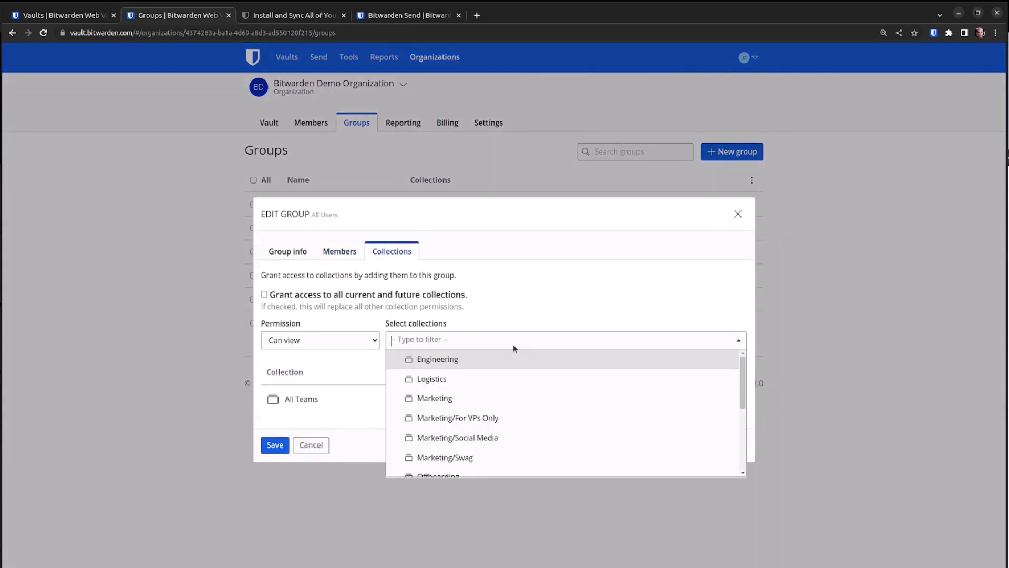
pyautogui.click(489, 398)
pyautogui.click(485, 418)
pyautogui.click(484, 438)
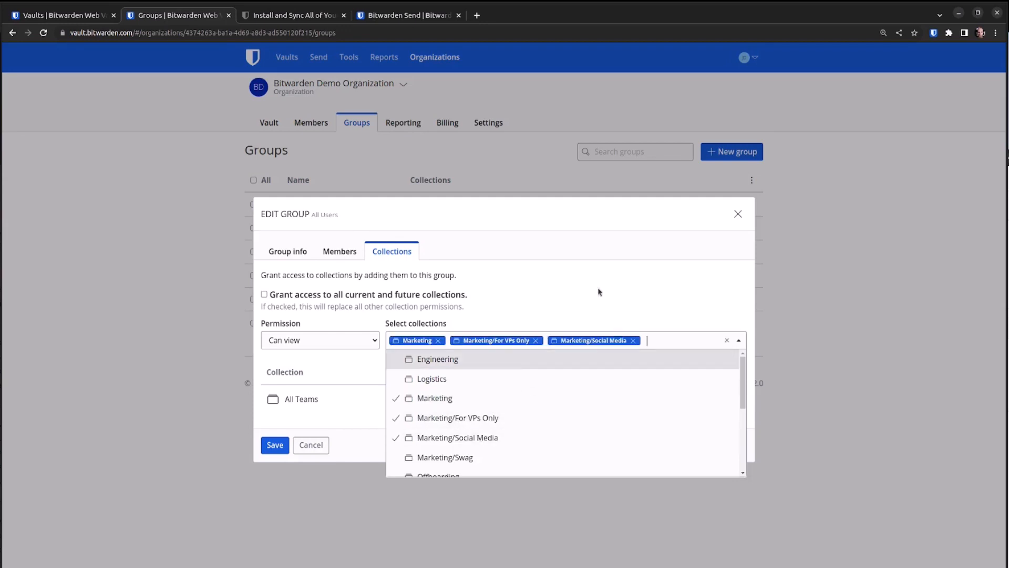
pyautogui.click(597, 290)
# Step: Set Marketing to Can edit, Social Media to Can edit, except passwords, and both For VPs Only and the default permission to Can view, except passwords
pyautogui.click(552, 384)
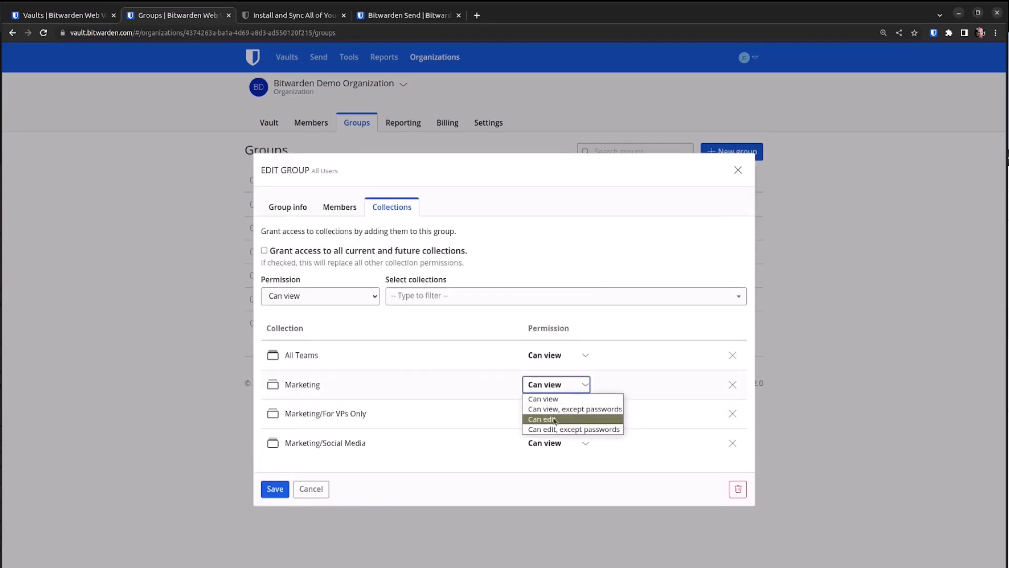
pyautogui.click(548, 416)
pyautogui.click(547, 416)
pyautogui.click(550, 438)
pyautogui.click(549, 443)
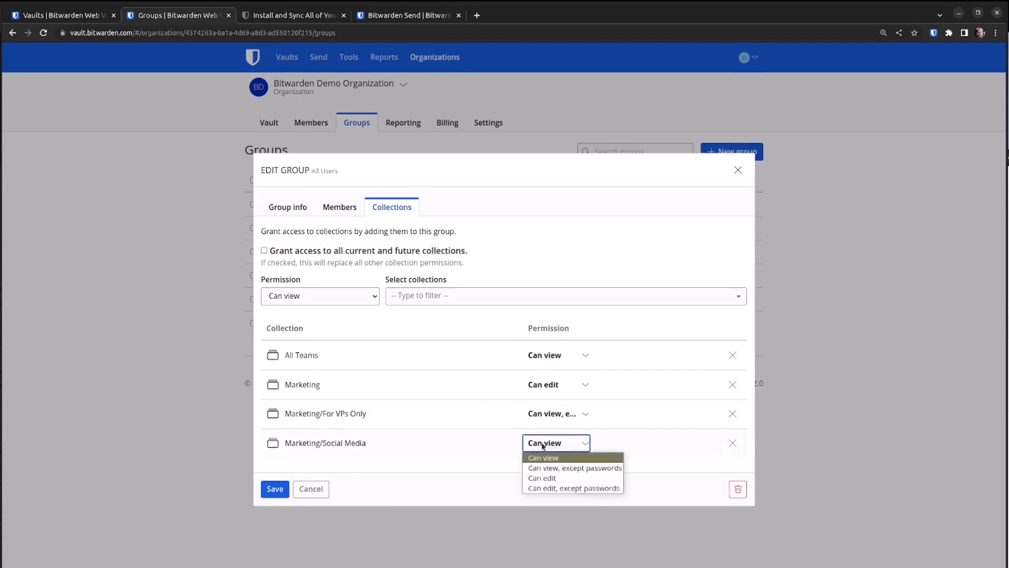
pyautogui.click(549, 488)
pyautogui.click(339, 299)
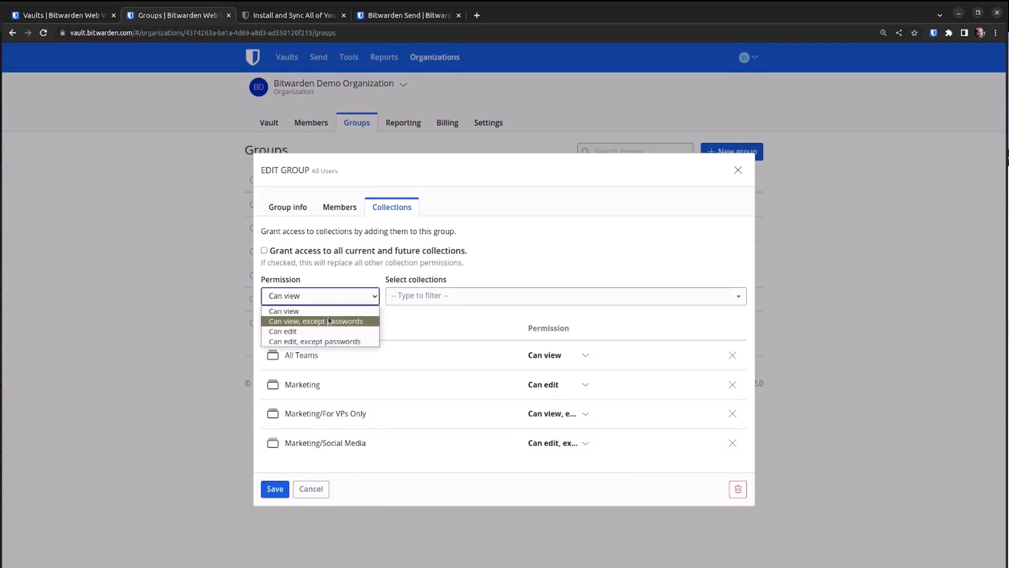
pyautogui.click(305, 319)
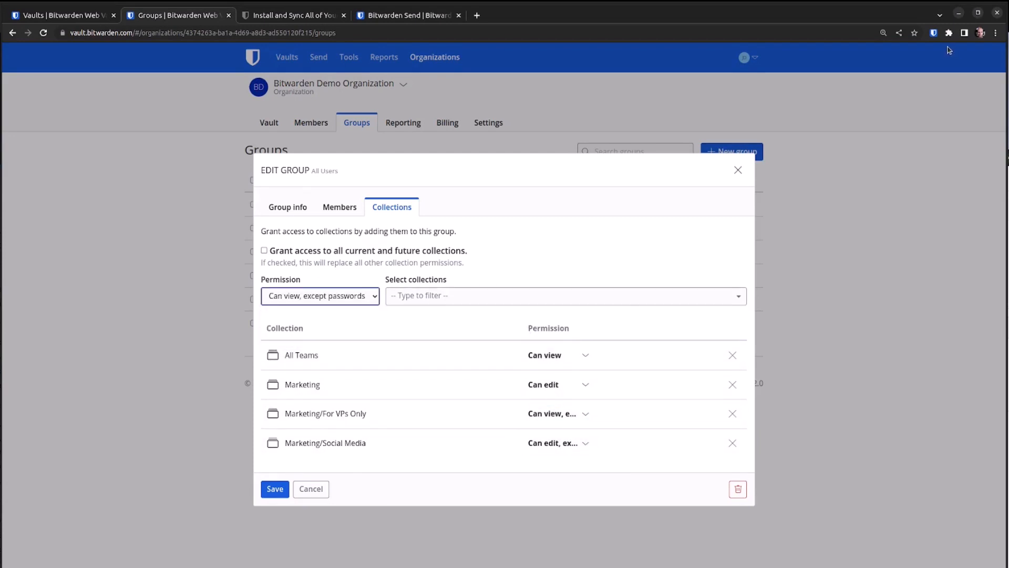
# Step: In the Bitwarden browser extension, open the Splunk login in the Technical Support collection, reveal and copy its password, and return to the vault
pyautogui.click(933, 32)
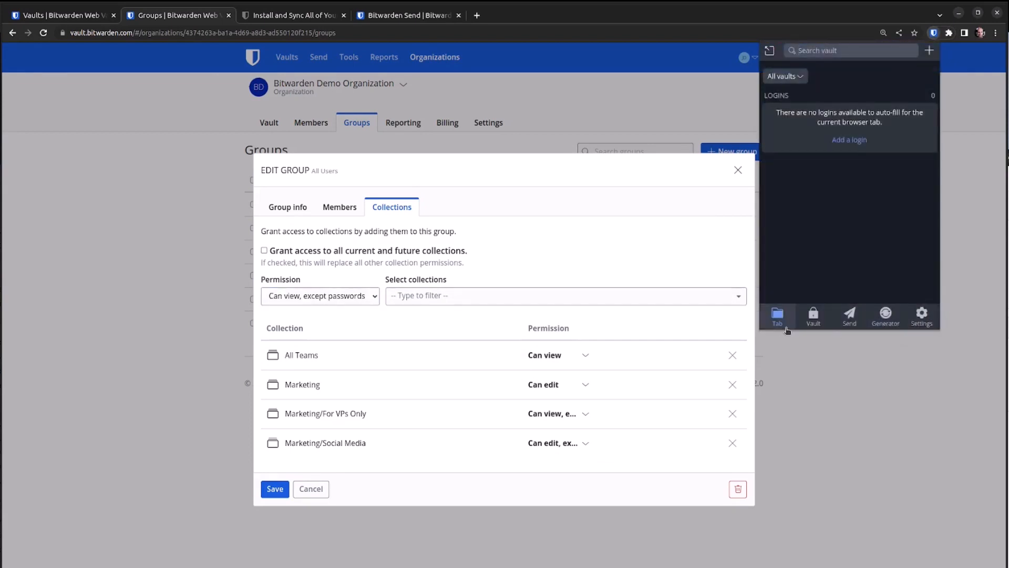
pyautogui.click(814, 316)
pyautogui.scroll(-2, 846, 232)
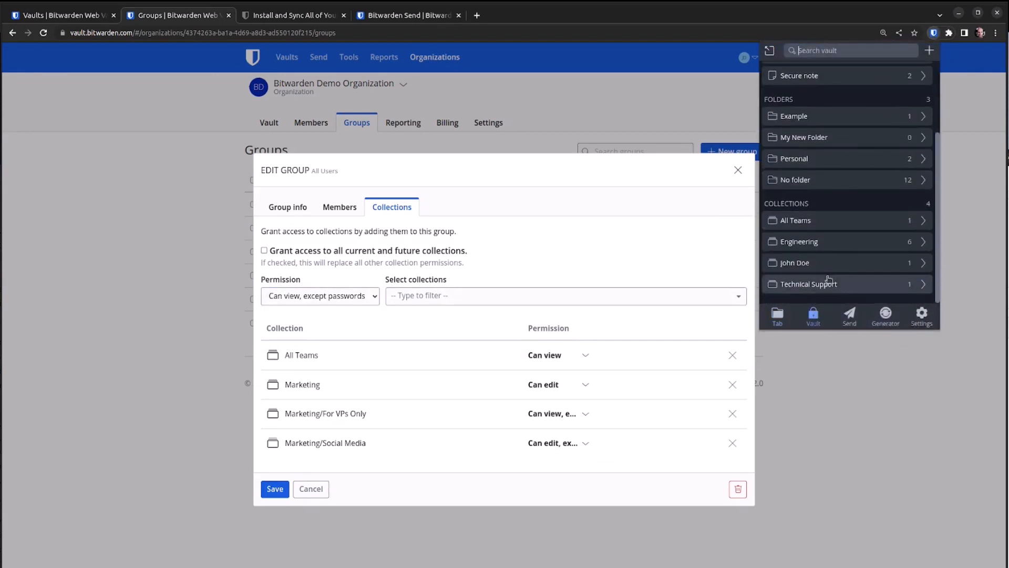
pyautogui.click(823, 284)
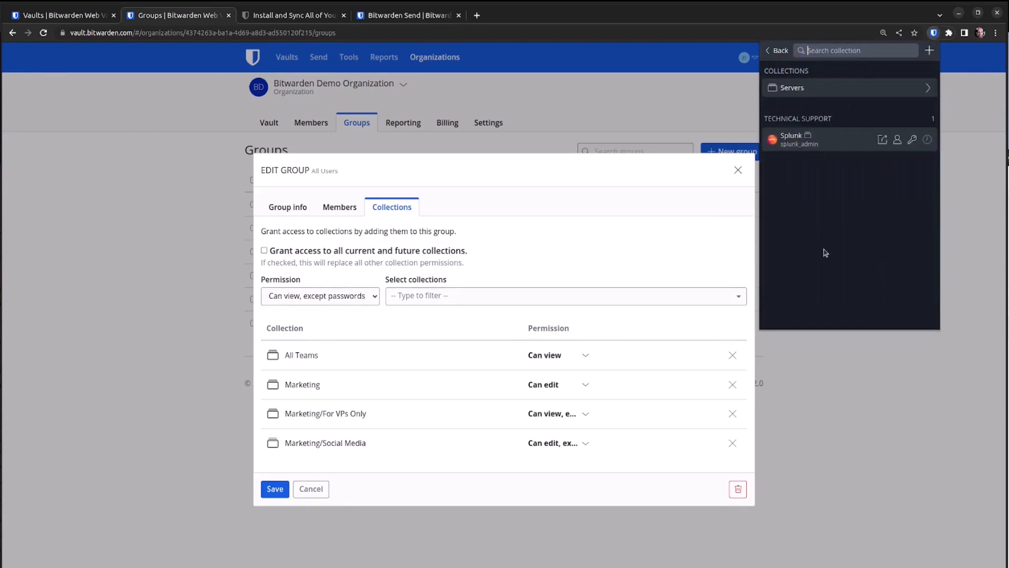
pyautogui.click(842, 141)
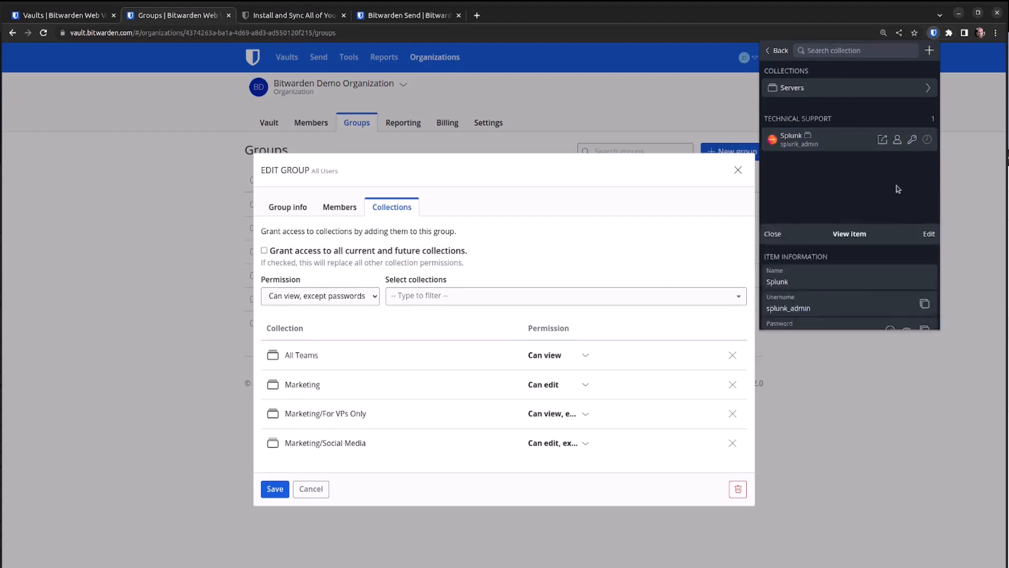
pyautogui.click(909, 148)
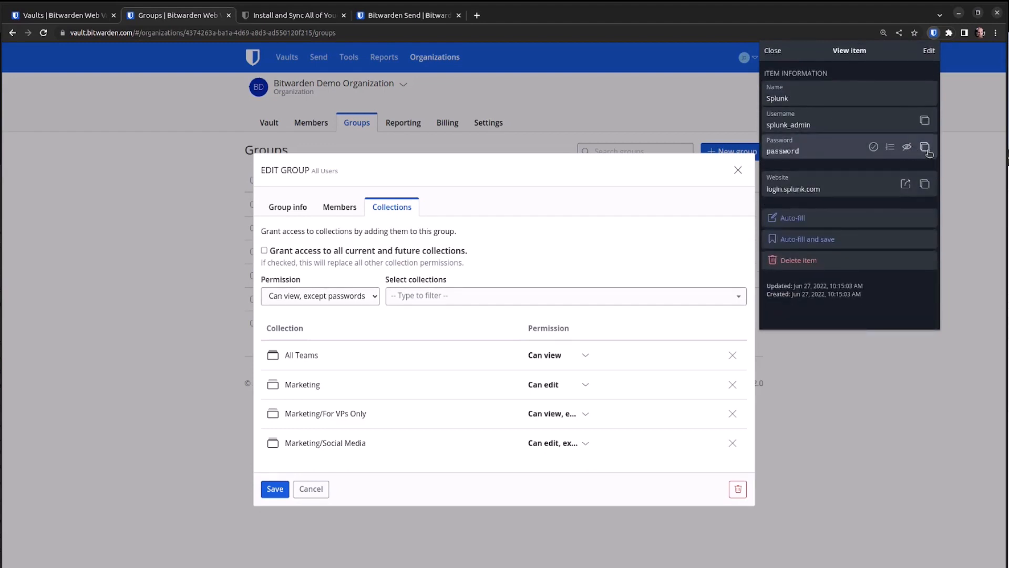
pyautogui.click(926, 150)
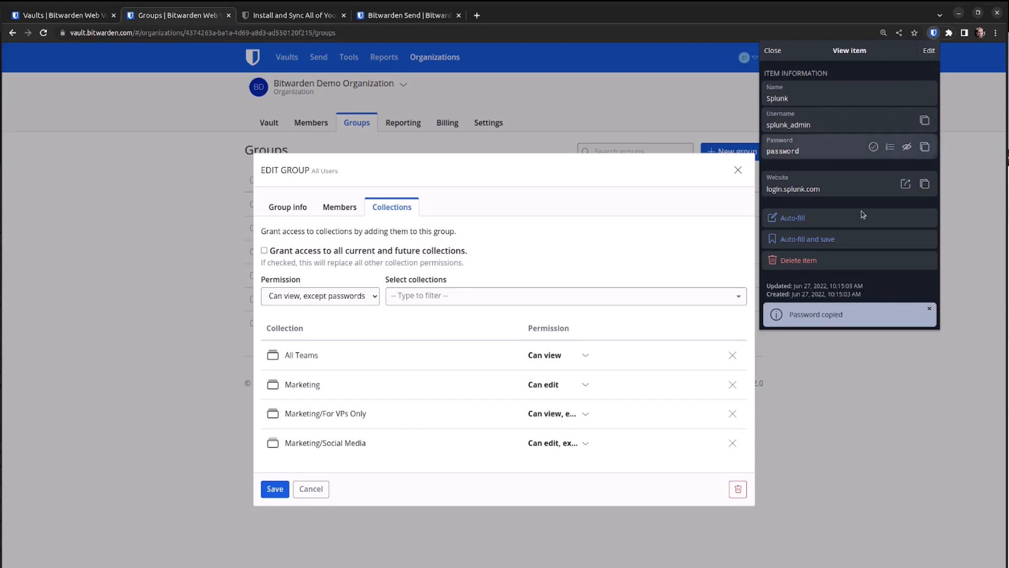
pyautogui.click(767, 49)
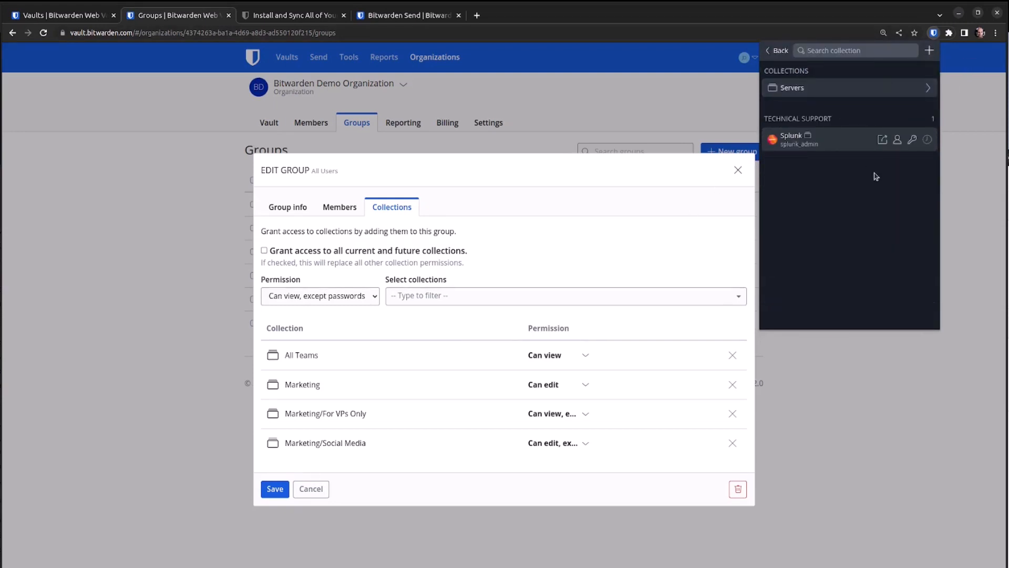
pyautogui.click(777, 50)
# Step: Open the AWS login in the Engineering collection, reveal and copy its password, review its remaining details, and return to the vault
pyautogui.scroll(-1, 820, 224)
pyautogui.scroll(-2, 820, 223)
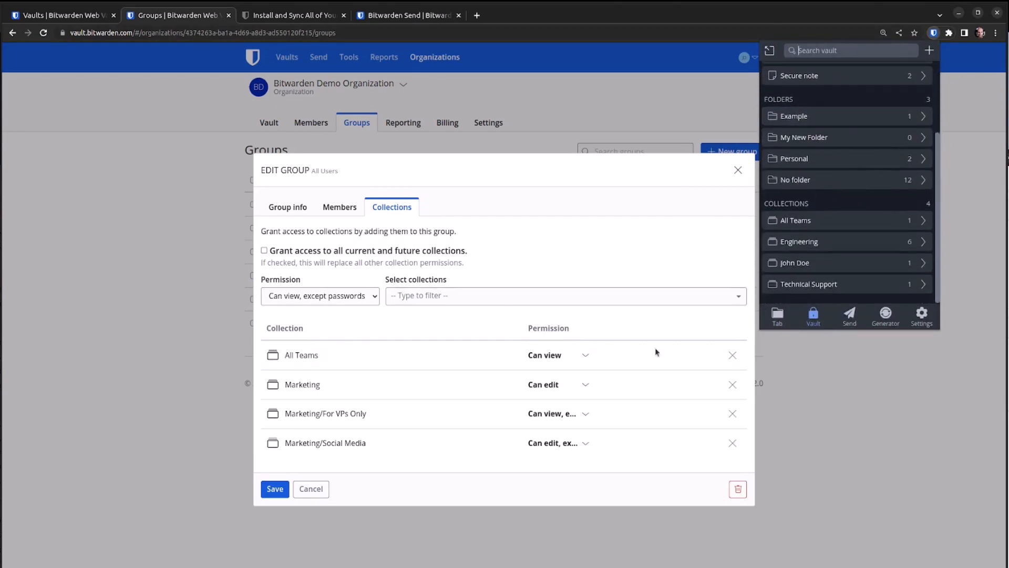
pyautogui.click(839, 242)
pyautogui.click(895, 163)
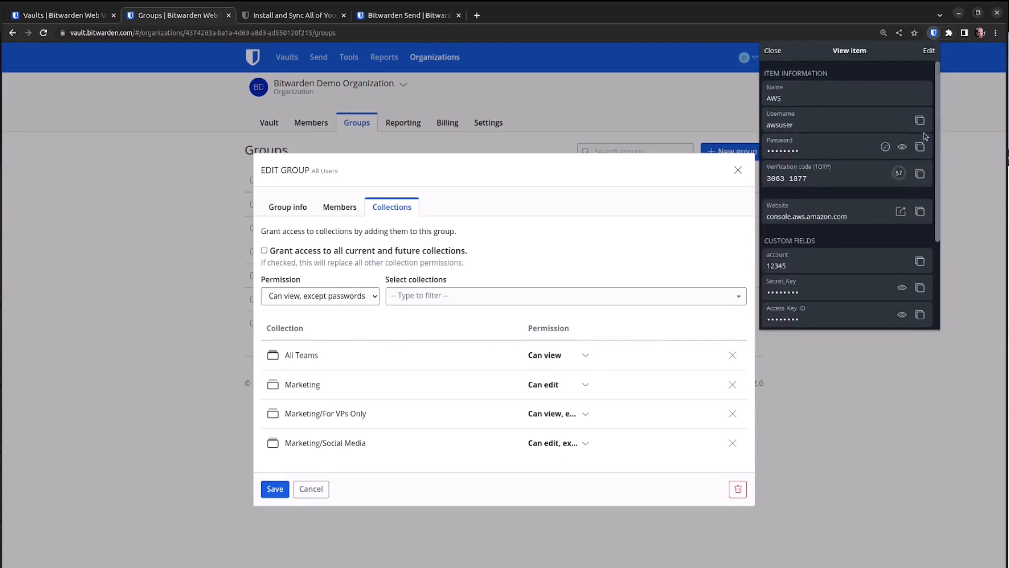
pyautogui.click(902, 147)
pyautogui.click(920, 148)
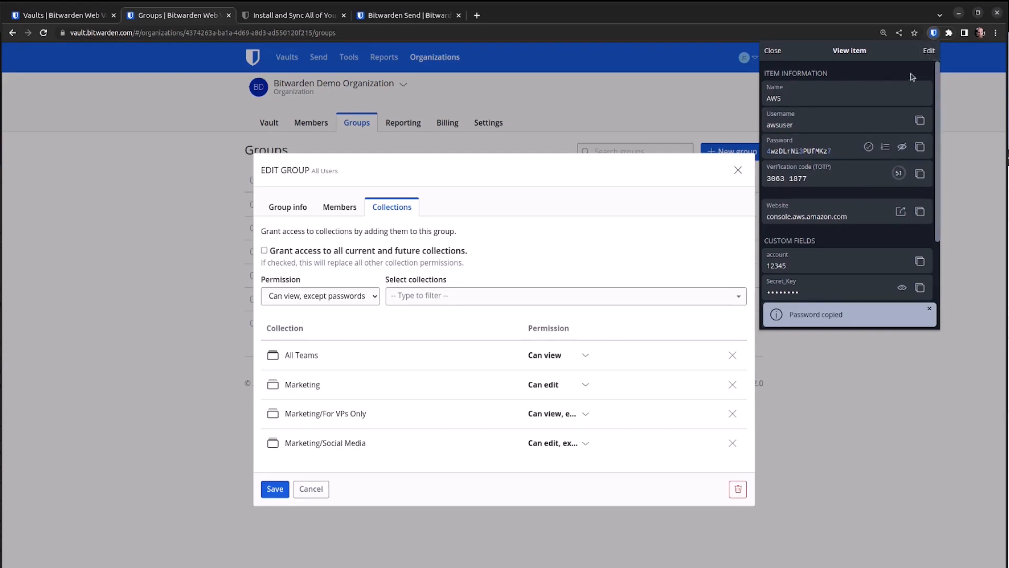
pyautogui.scroll(-5, 912, 79)
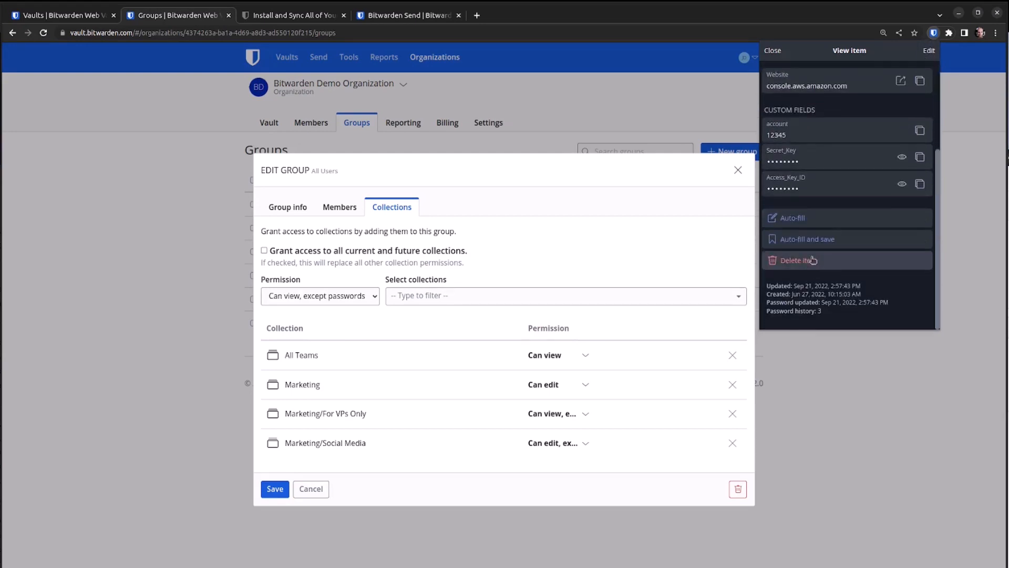
pyautogui.click(769, 58)
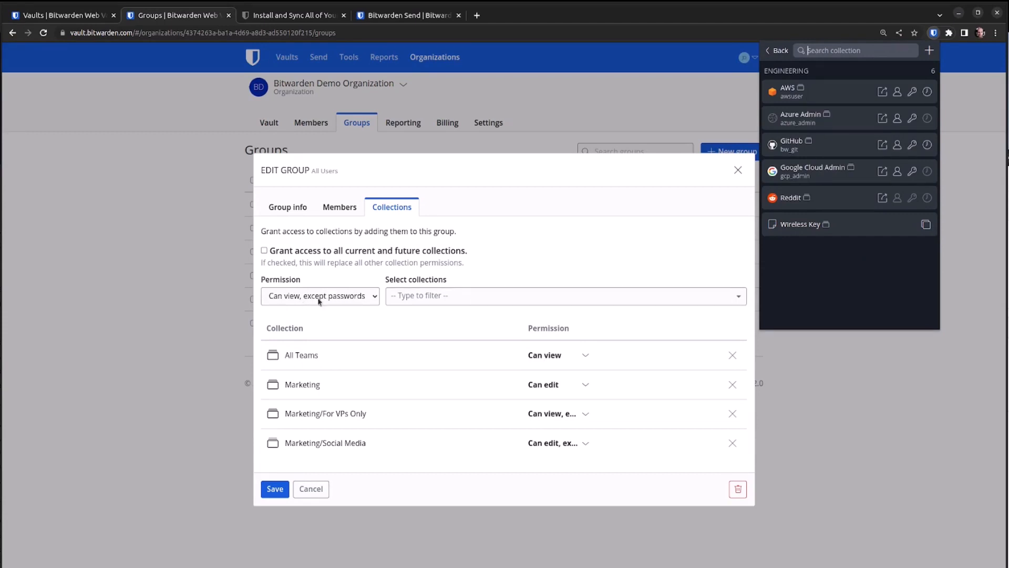
pyautogui.click(780, 50)
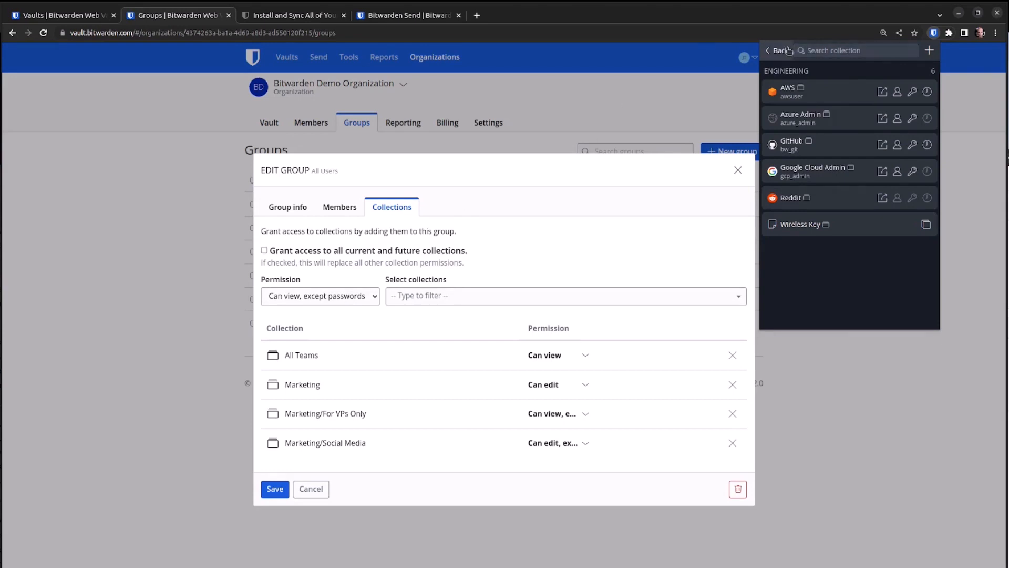
# Step: View the CallHippo login in the All Teams collection, and close the extension and the group editor without saving
pyautogui.scroll(-3, 813, 258)
pyautogui.click(812, 259)
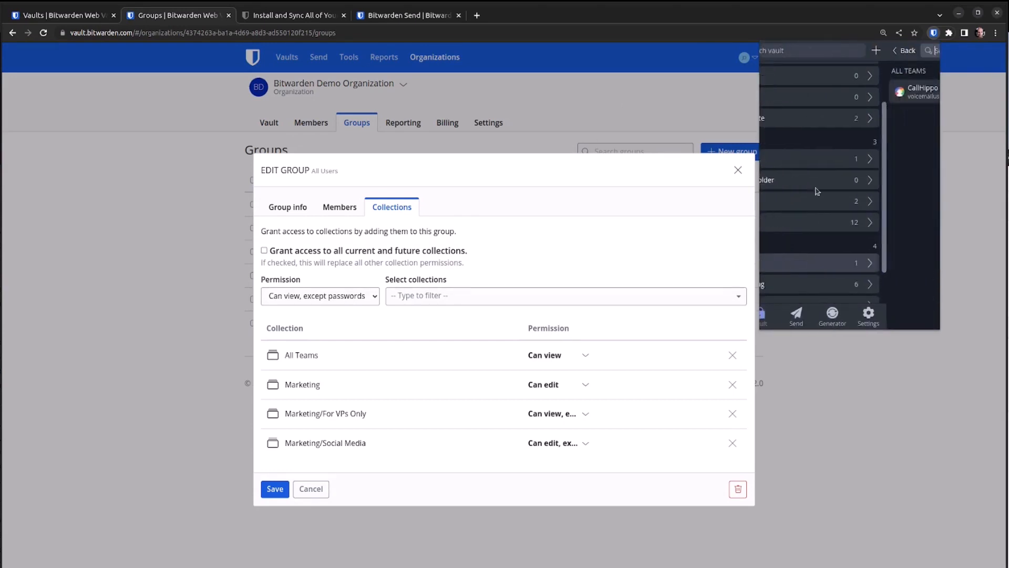
pyautogui.click(840, 96)
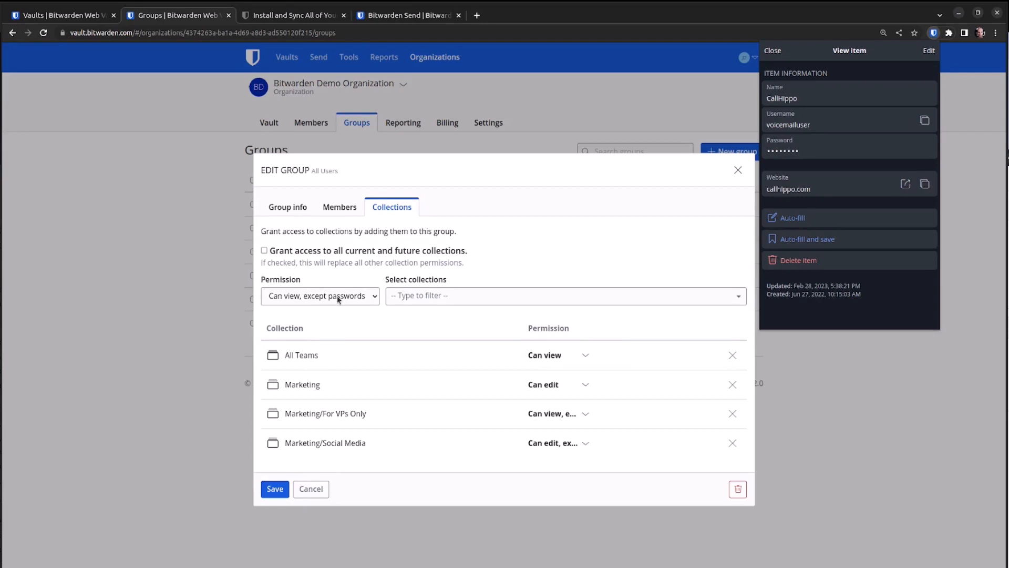
pyautogui.click(153, 185)
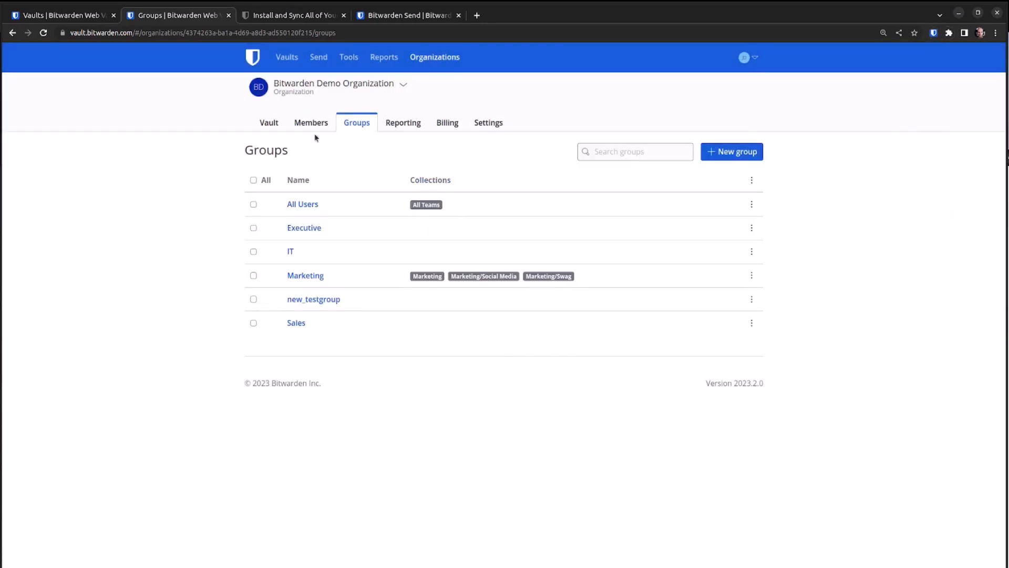
# Step: View the organization's members and groups lists, and show its SCIM provisioning settings
pyautogui.click(322, 121)
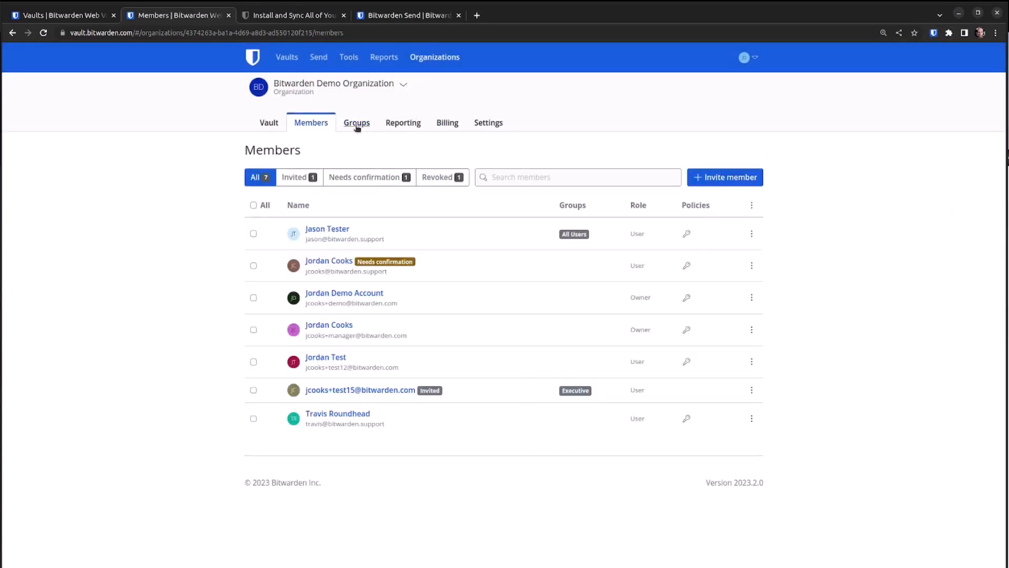
pyautogui.click(357, 126)
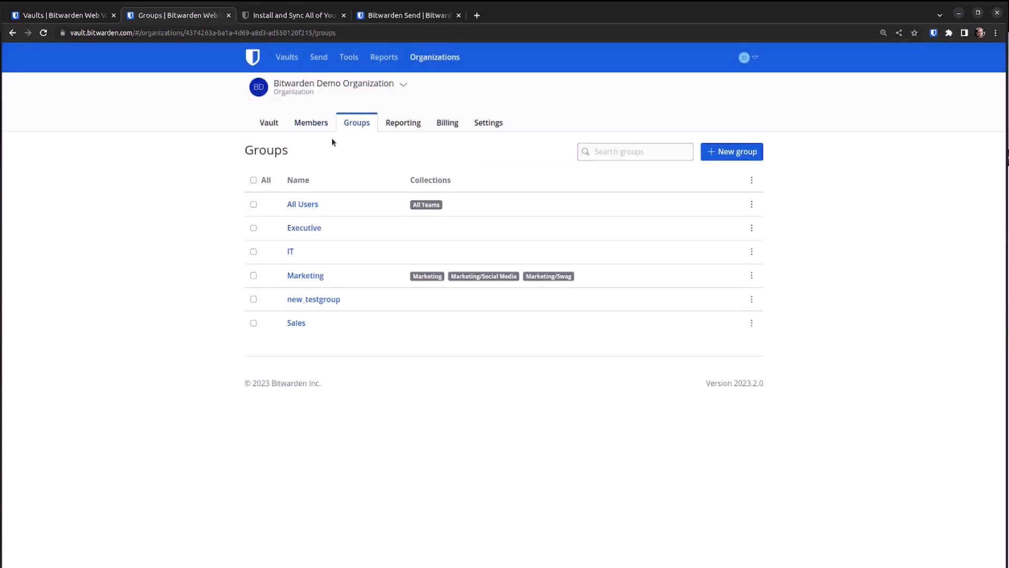
pyautogui.click(481, 123)
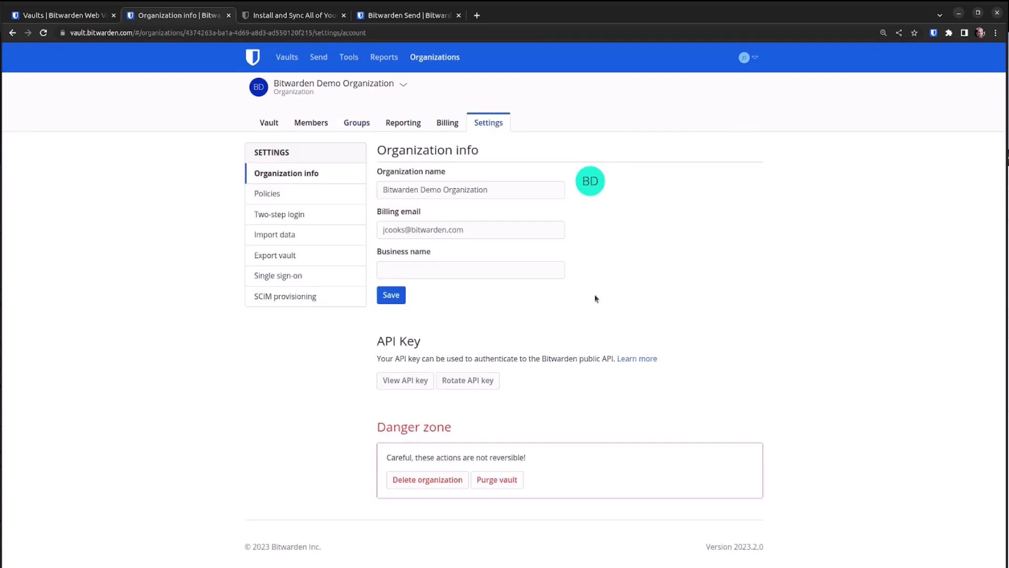
pyautogui.click(289, 297)
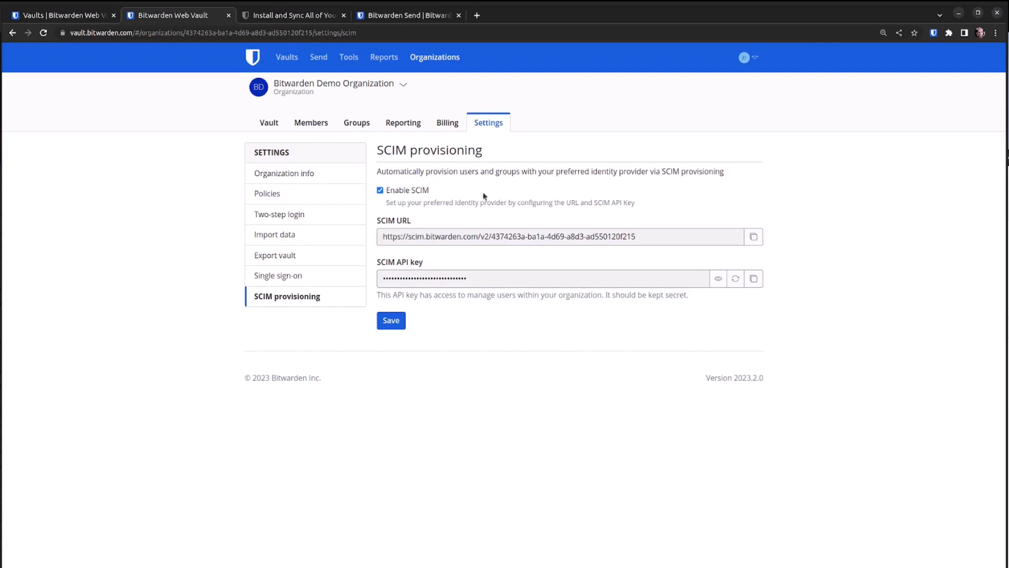
# Step: List the organization's revoked members, and open the All Users group's members and close them without saving
pyautogui.click(311, 124)
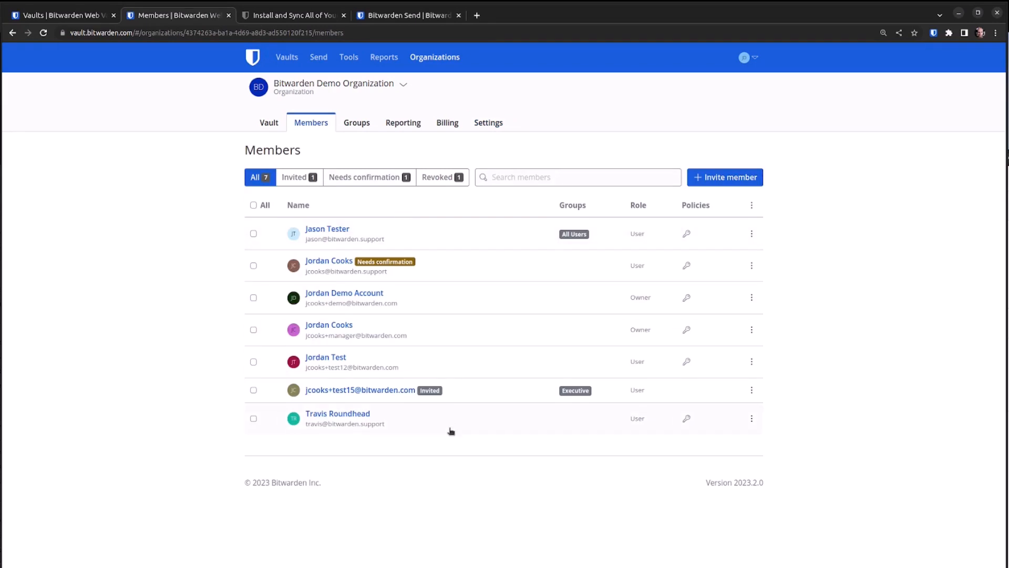
pyautogui.click(439, 179)
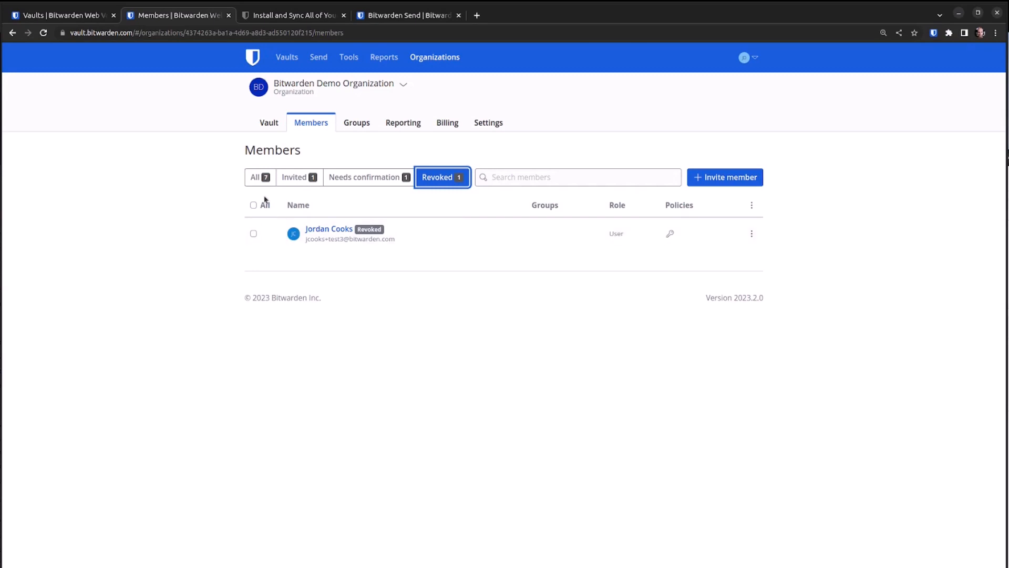
pyautogui.click(355, 125)
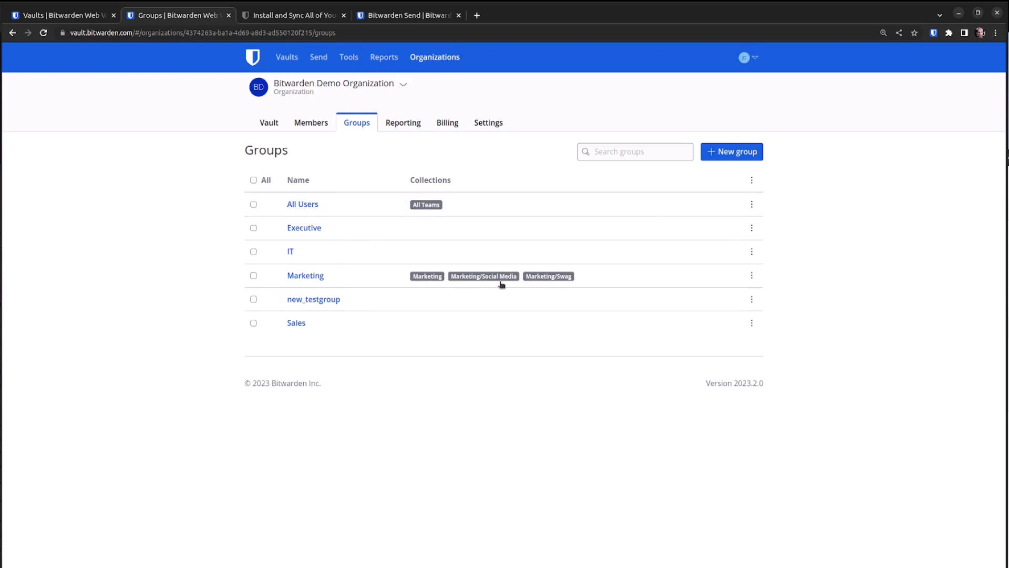
pyautogui.click(752, 205)
pyautogui.click(776, 235)
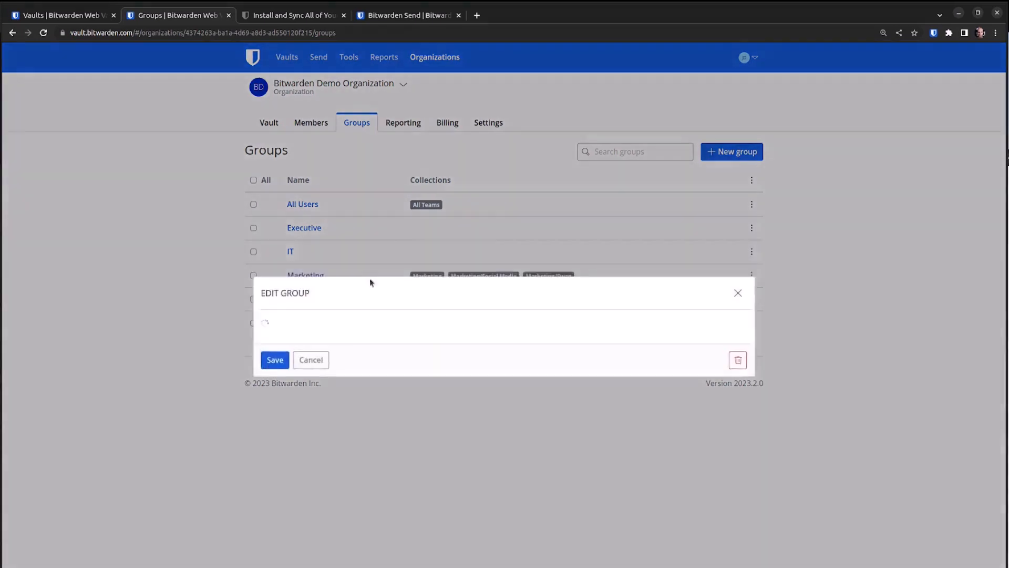
pyautogui.click(433, 510)
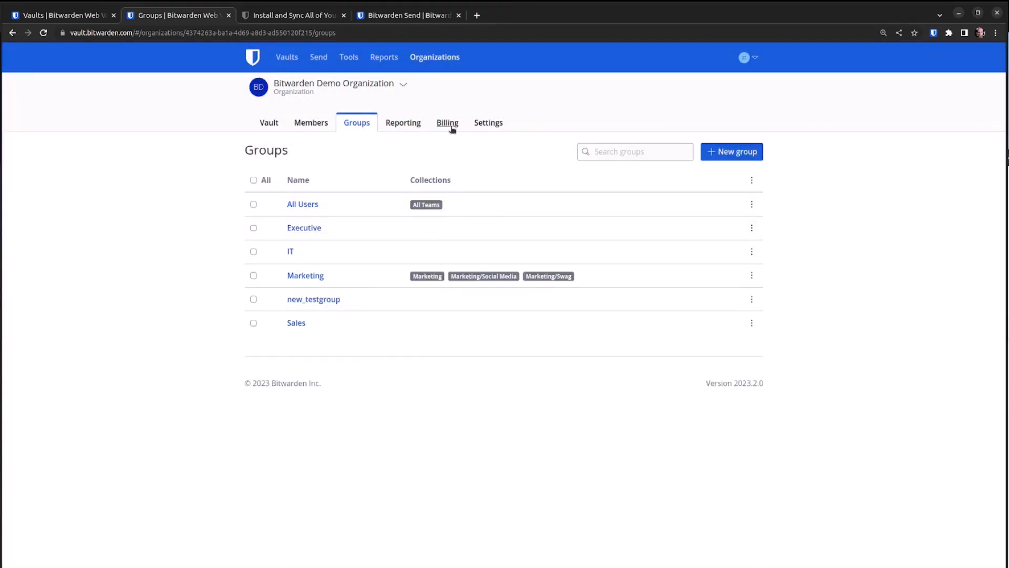
# Step: Open the organization's single sign-on settings and view the available SSO types, keeping SAML 2.0
pyautogui.click(494, 125)
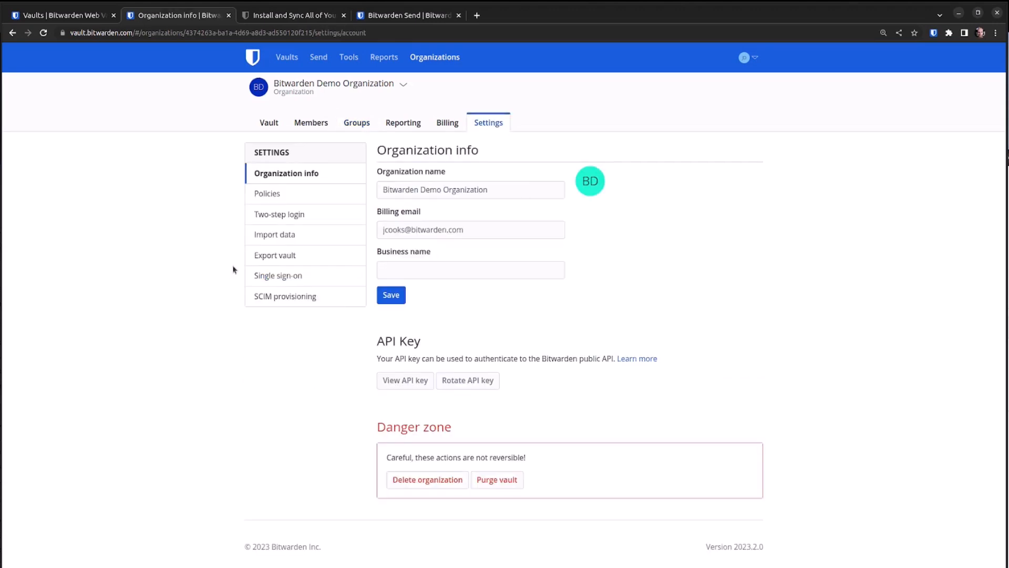
pyautogui.click(260, 275)
pyautogui.click(535, 420)
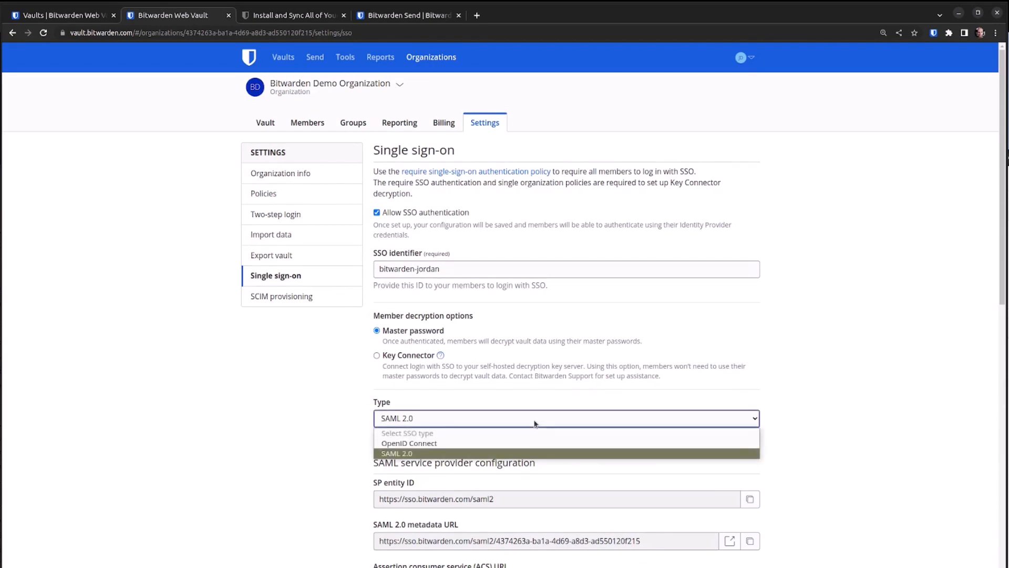
pyautogui.click(535, 423)
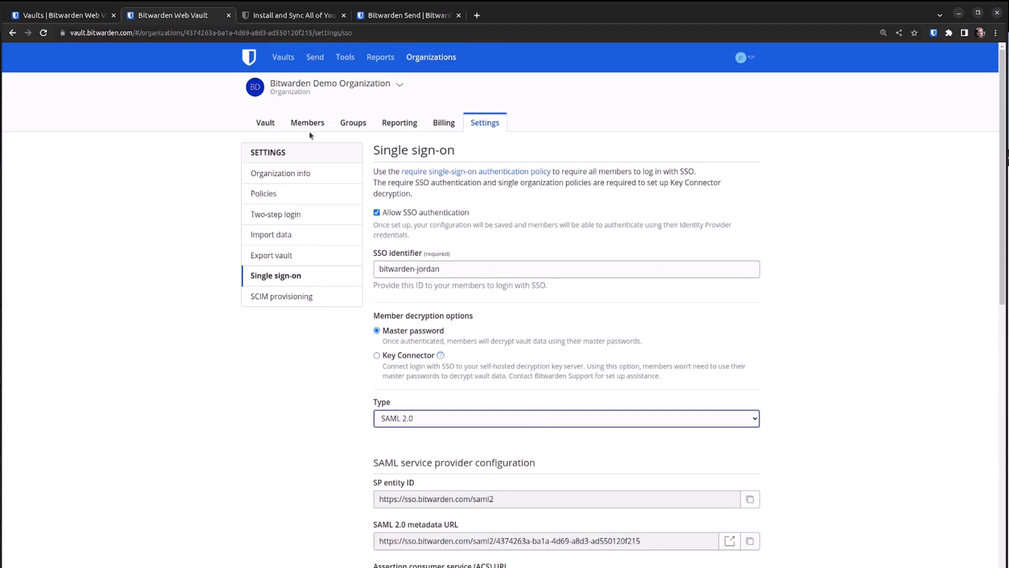
# Step: View the SCIM provisioning settings, and list the organization's invited members, those needing confirmation, and all members
pyautogui.click(288, 297)
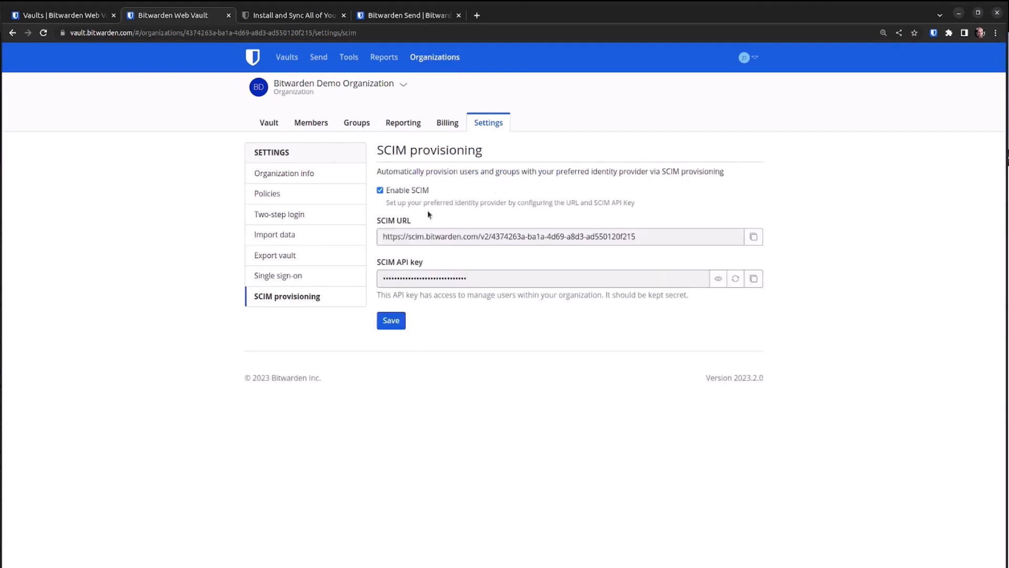
pyautogui.click(310, 125)
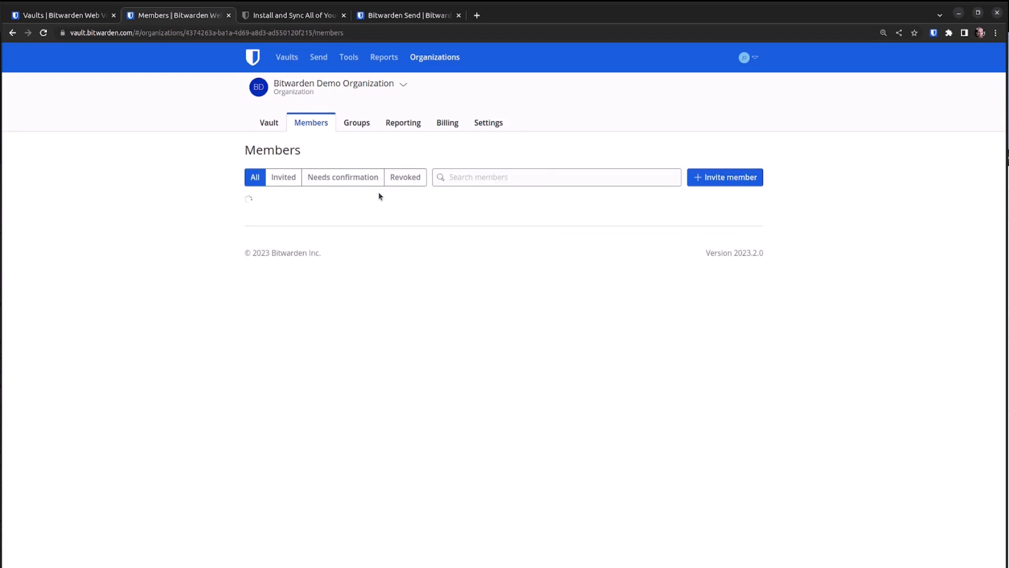
pyautogui.click(293, 179)
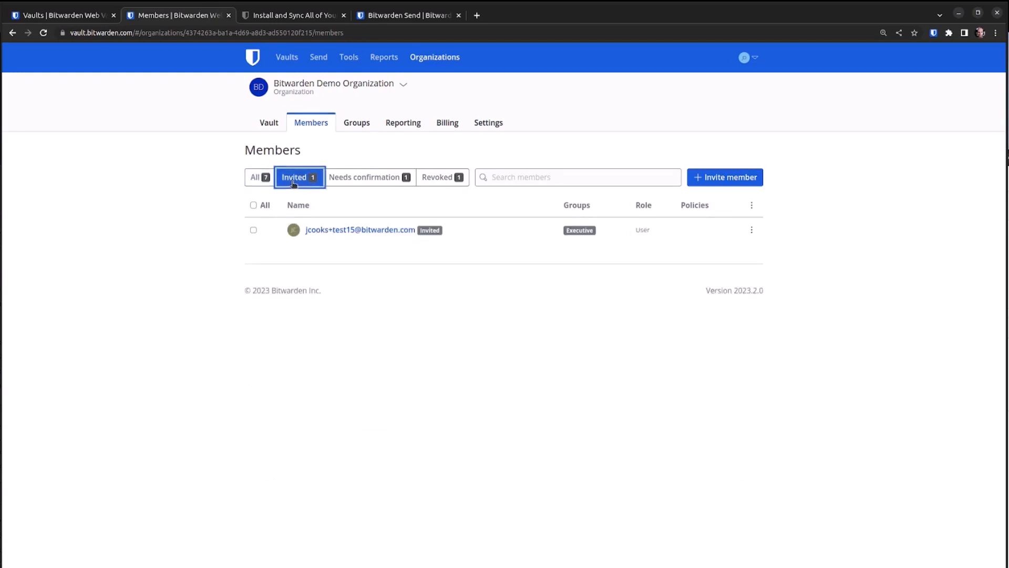
pyautogui.click(359, 179)
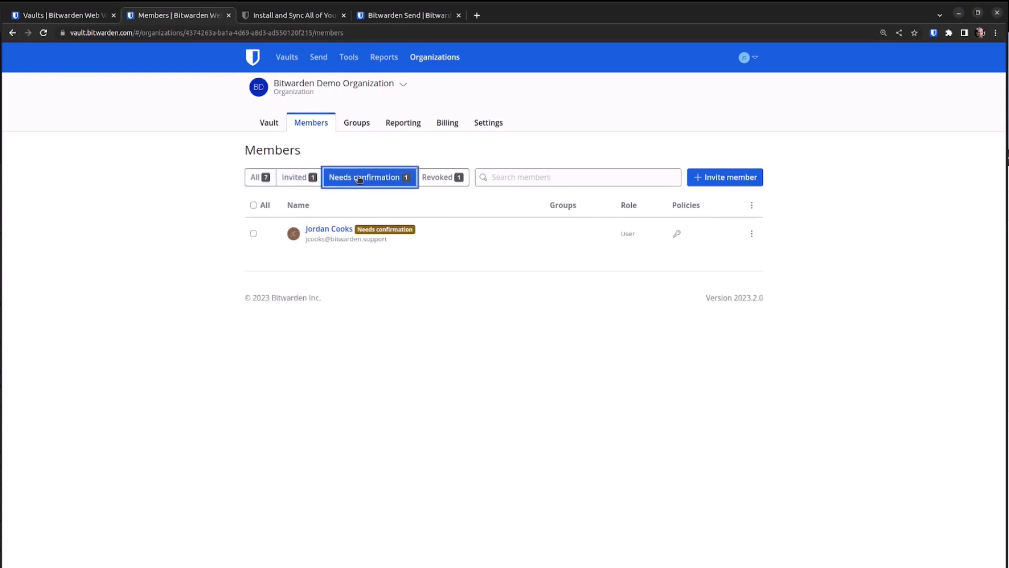
pyautogui.click(262, 180)
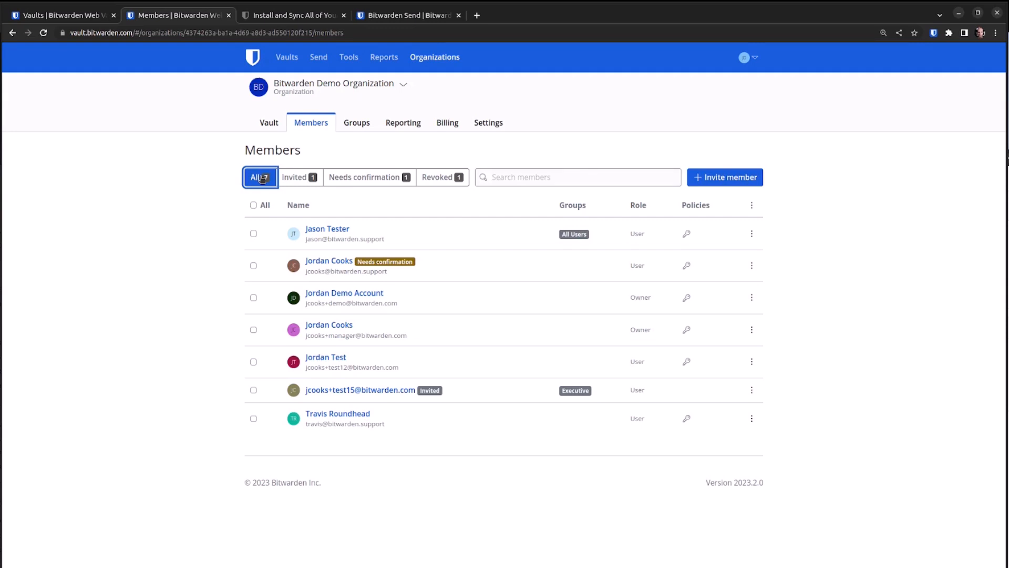
# Step: Review the organization's single sign-on settings again, checking the members list in between
pyautogui.click(487, 125)
pyautogui.click(293, 270)
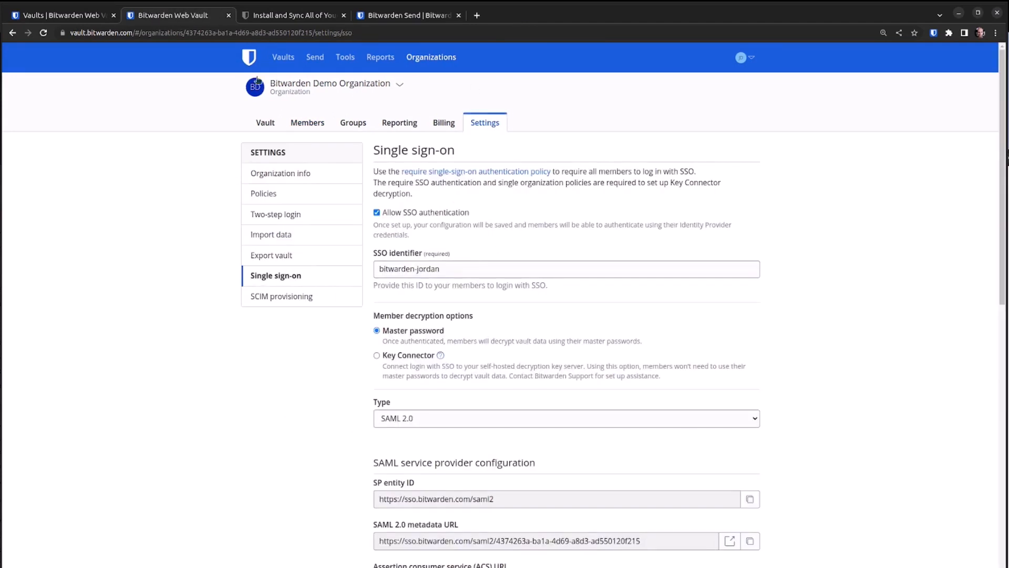
pyautogui.click(308, 126)
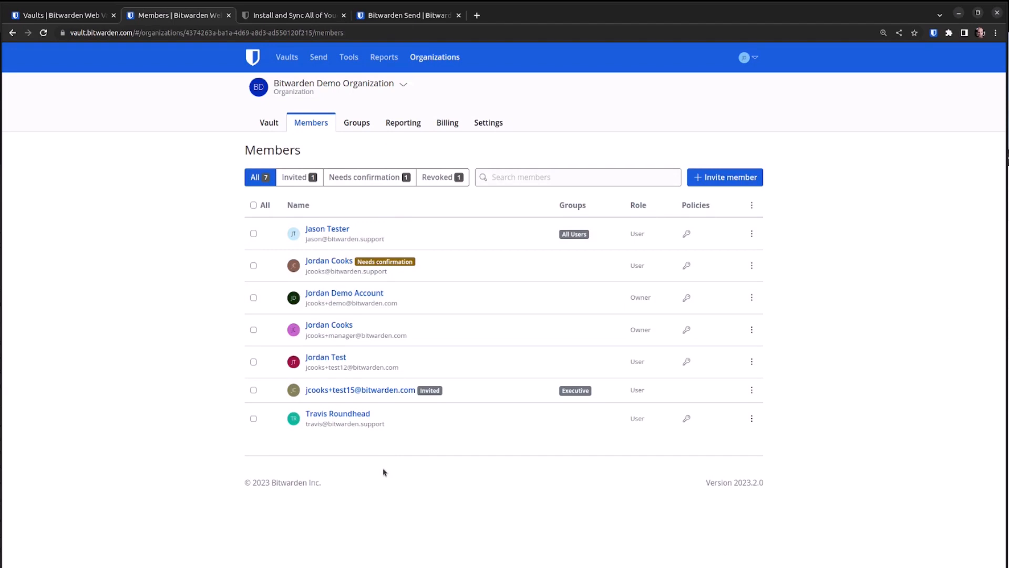
pyautogui.click(488, 123)
pyautogui.click(274, 279)
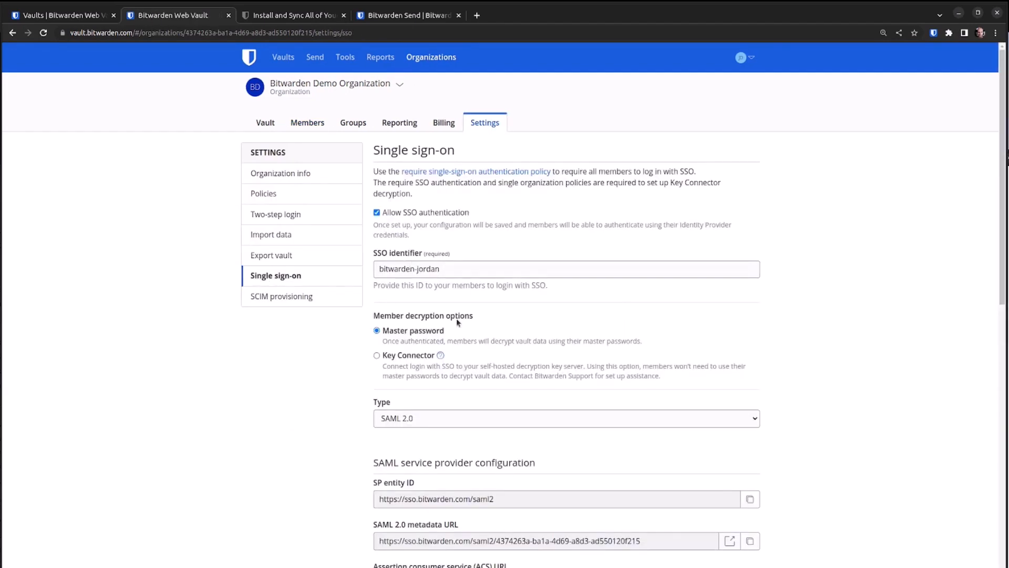
# Step: Show the organization's policies, and open the Require two-step login policy and close it without saving
pyautogui.click(263, 194)
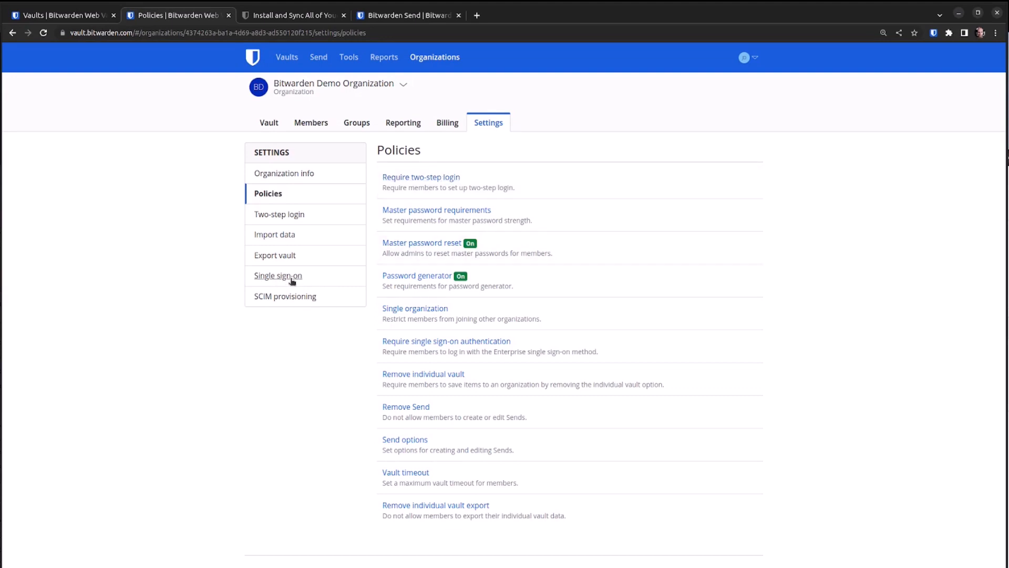
pyautogui.click(436, 177)
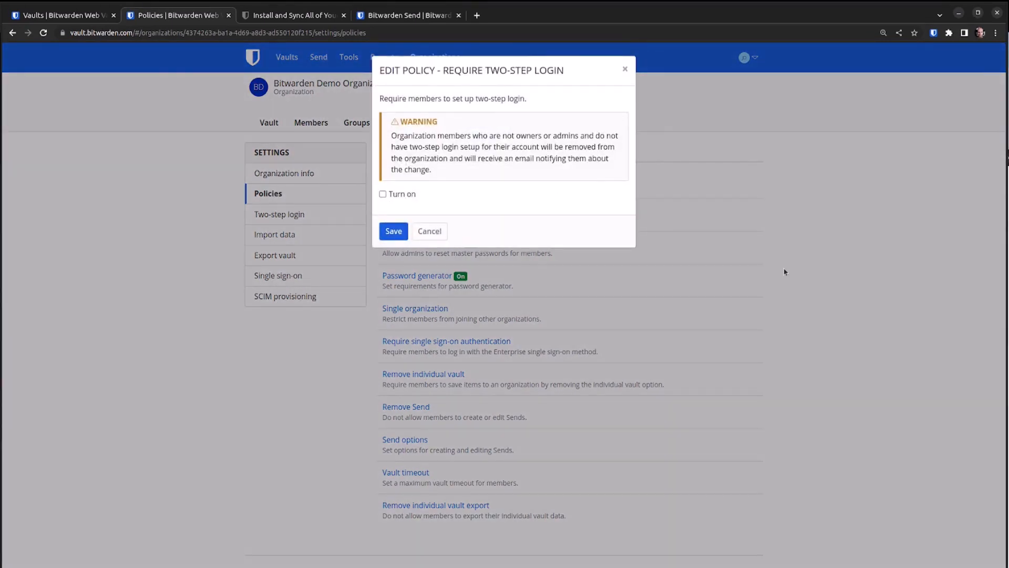
pyautogui.click(857, 245)
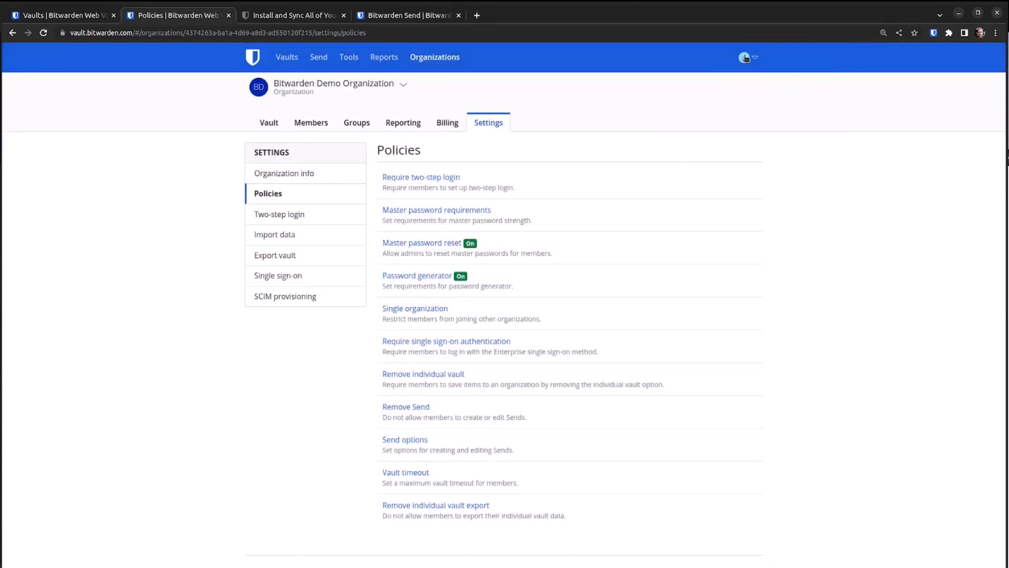
# Step: Open the account's security settings and show the two-step login providers
pyautogui.click(747, 56)
pyautogui.click(766, 102)
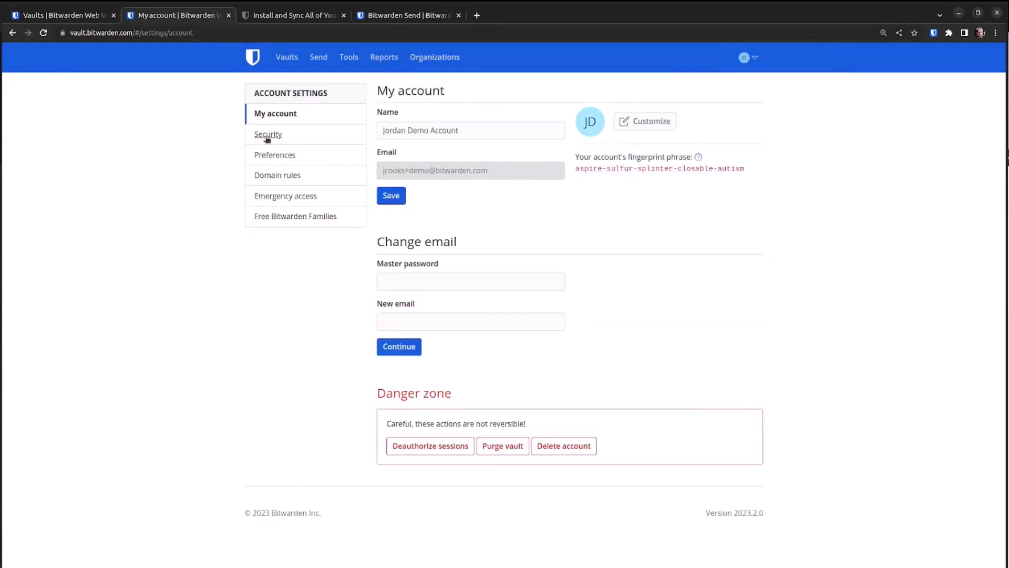
pyautogui.click(267, 135)
pyautogui.click(489, 94)
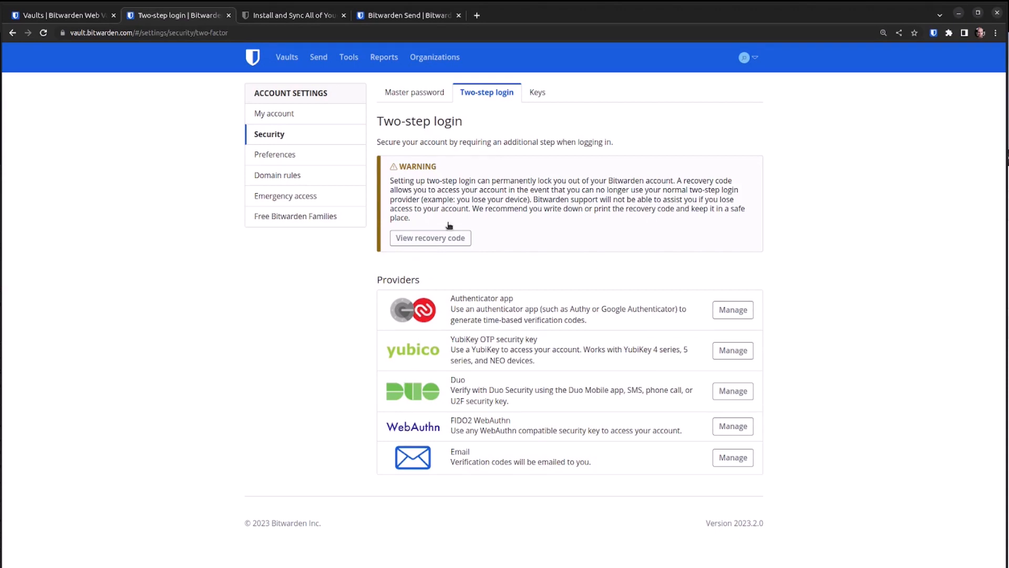
# Step: Return to the organization's policies and view the master password requirements with their complexity scores and the master password reset policy, without saving
pyautogui.click(433, 59)
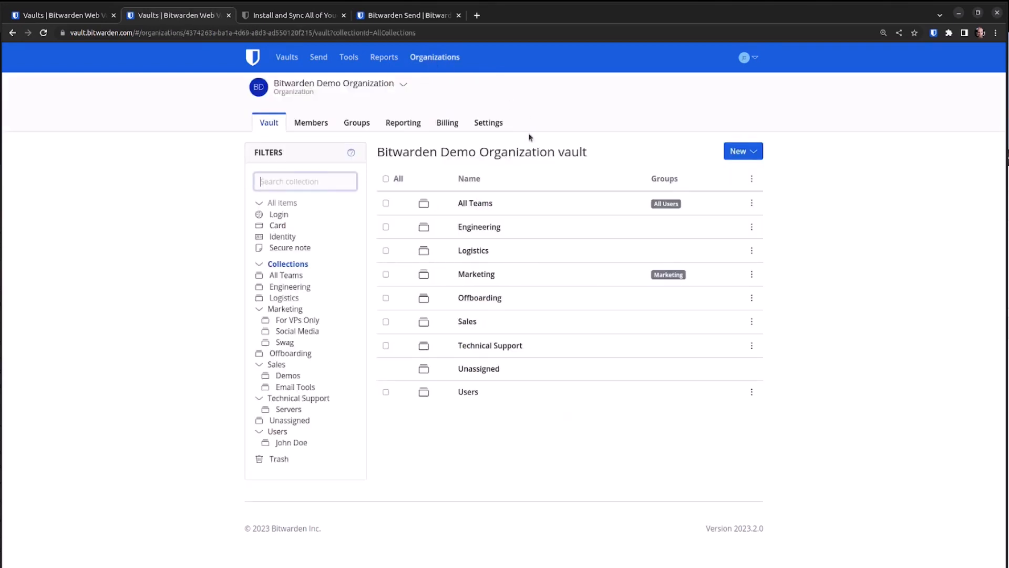
pyautogui.click(487, 124)
pyautogui.click(268, 193)
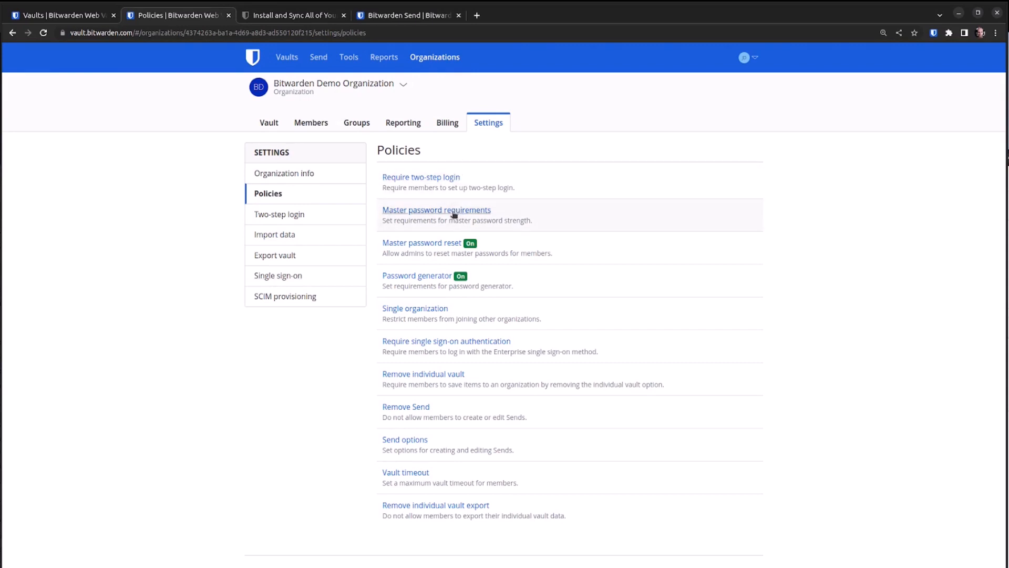
pyautogui.click(481, 211)
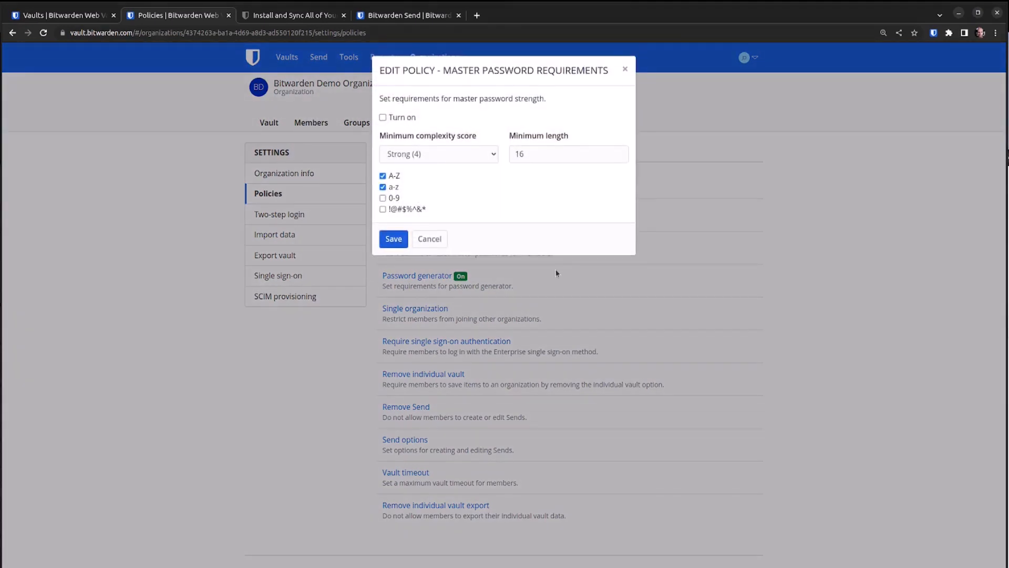
pyautogui.click(462, 157)
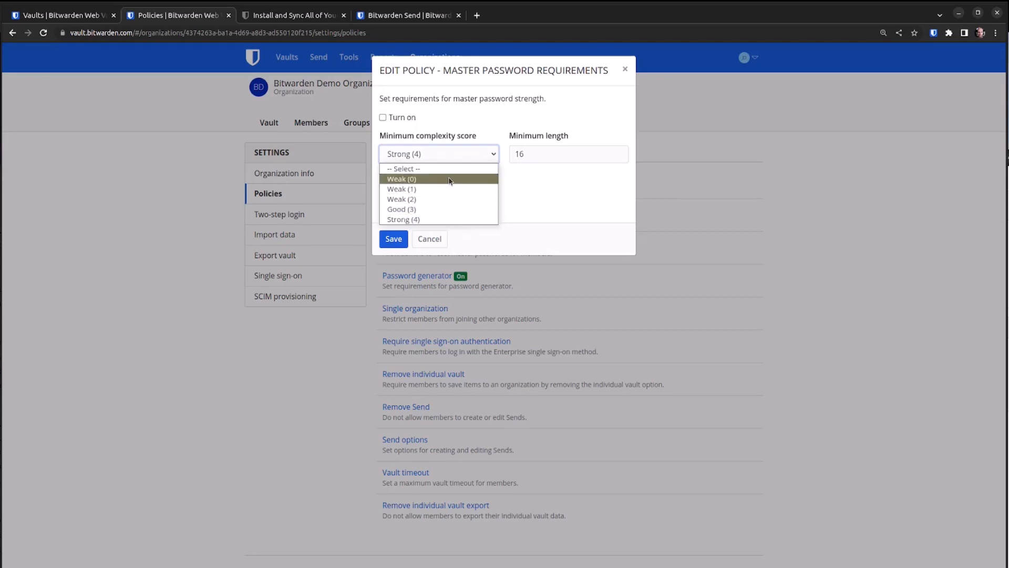
pyautogui.click(456, 154)
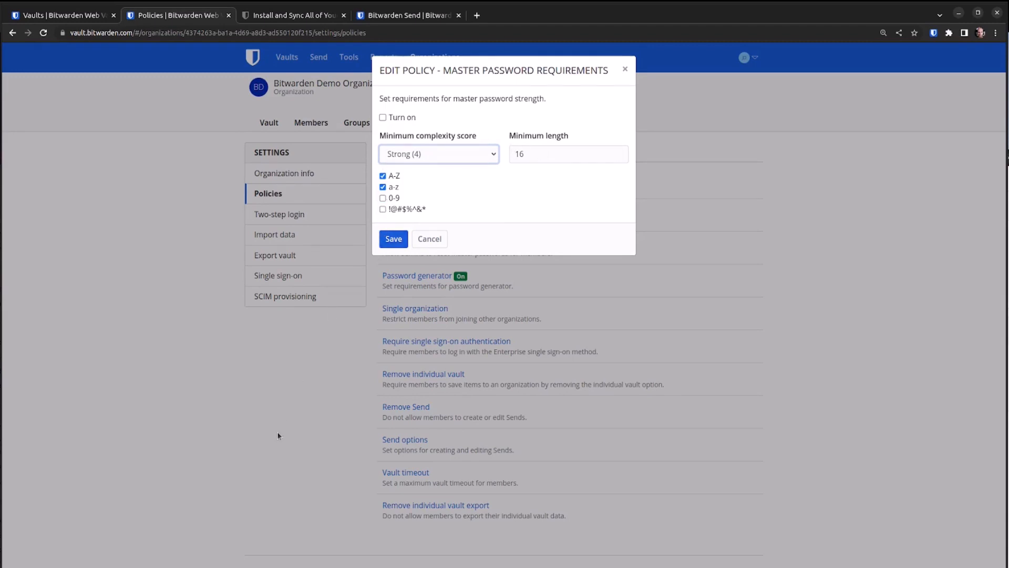
pyautogui.click(424, 242)
pyautogui.click(424, 243)
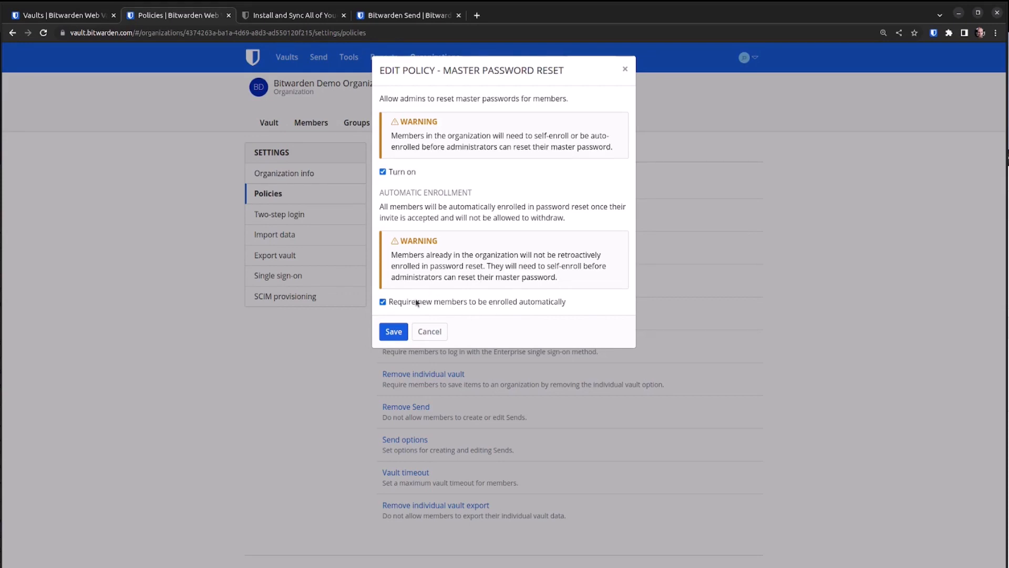
pyautogui.click(317, 399)
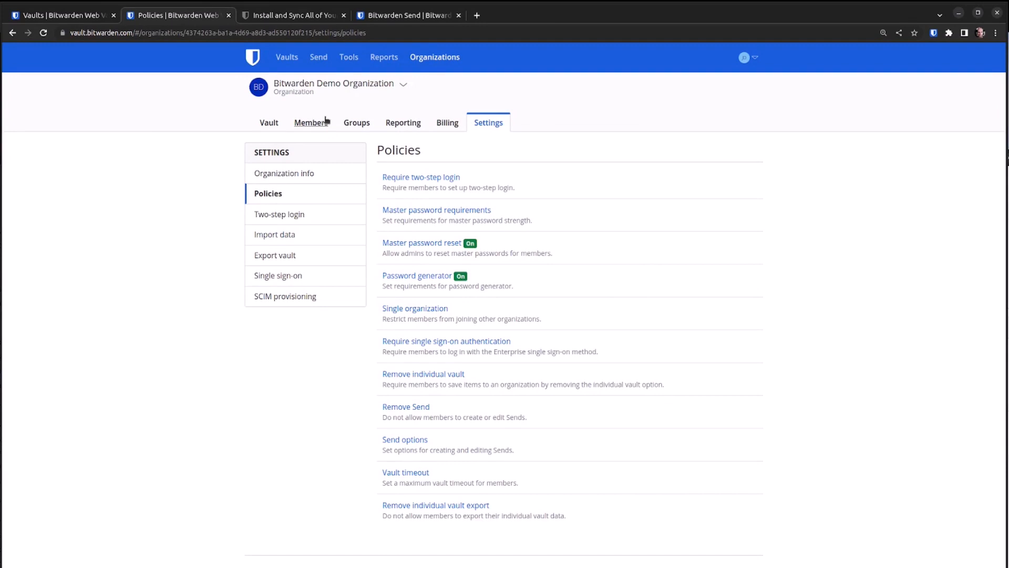
# Step: Open the password reset dialog for the demo account in the members list and close it without resetting anything
pyautogui.click(326, 120)
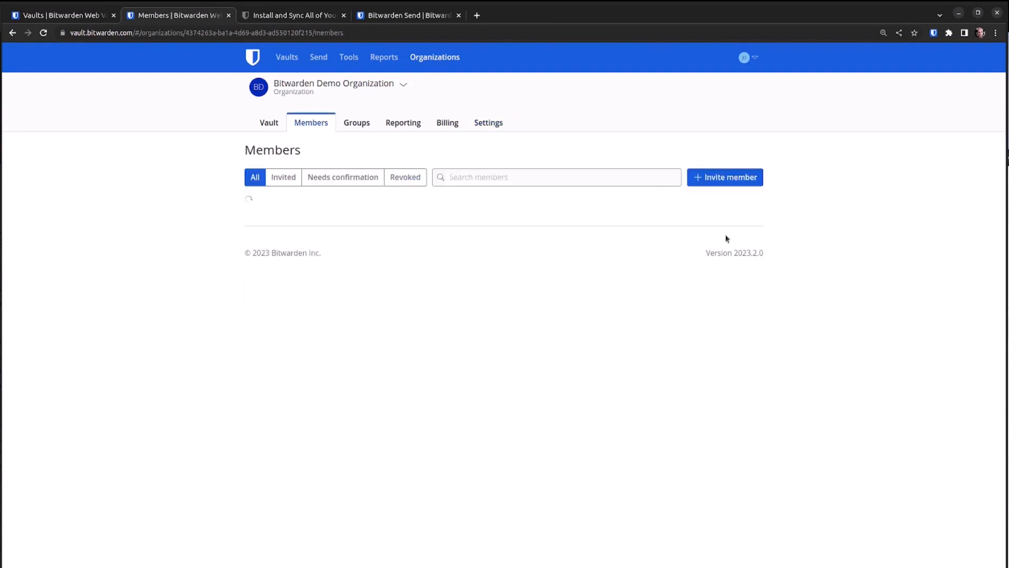
pyautogui.click(752, 298)
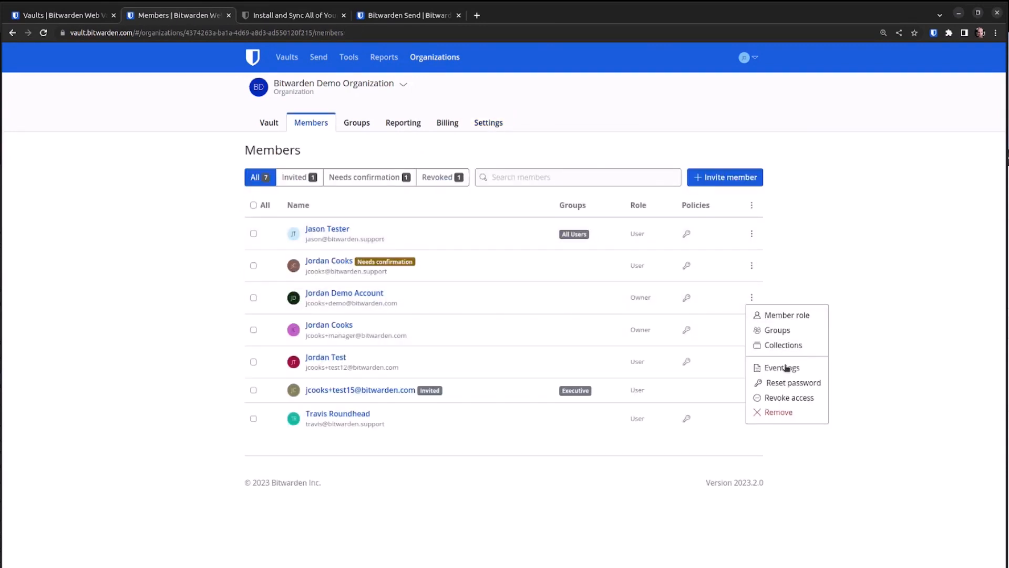
pyautogui.click(789, 383)
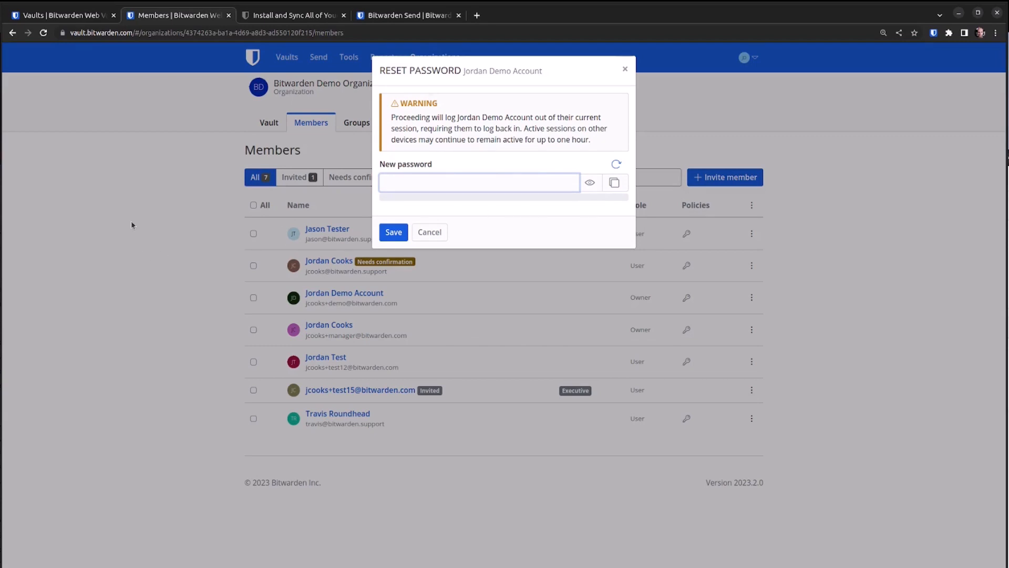
pyautogui.click(142, 240)
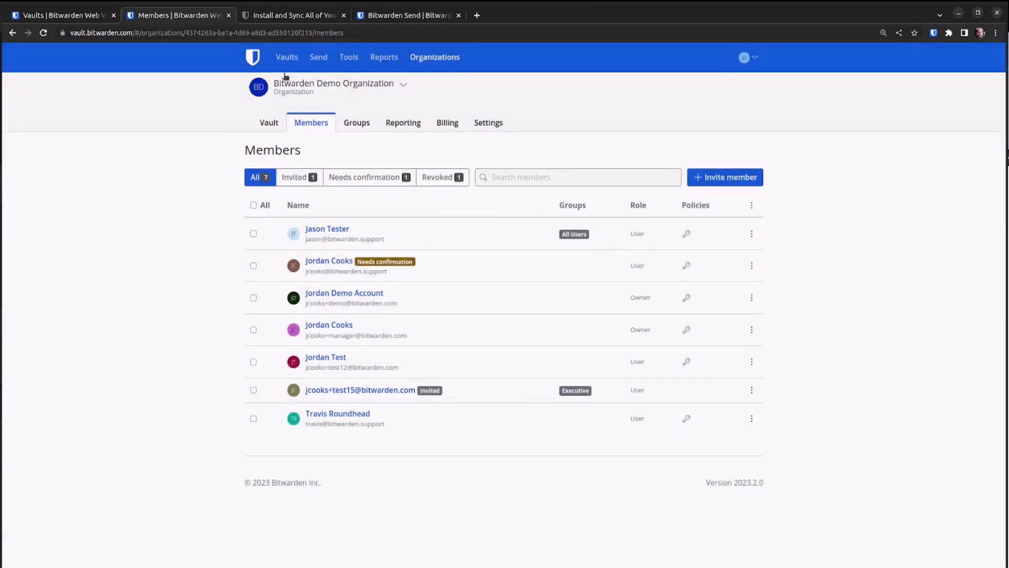
# Step: Select Cisco, Find Me, Google and Reference - Linux Server in My vault, and try to move them to the organization's Offboarding collection
pyautogui.click(287, 57)
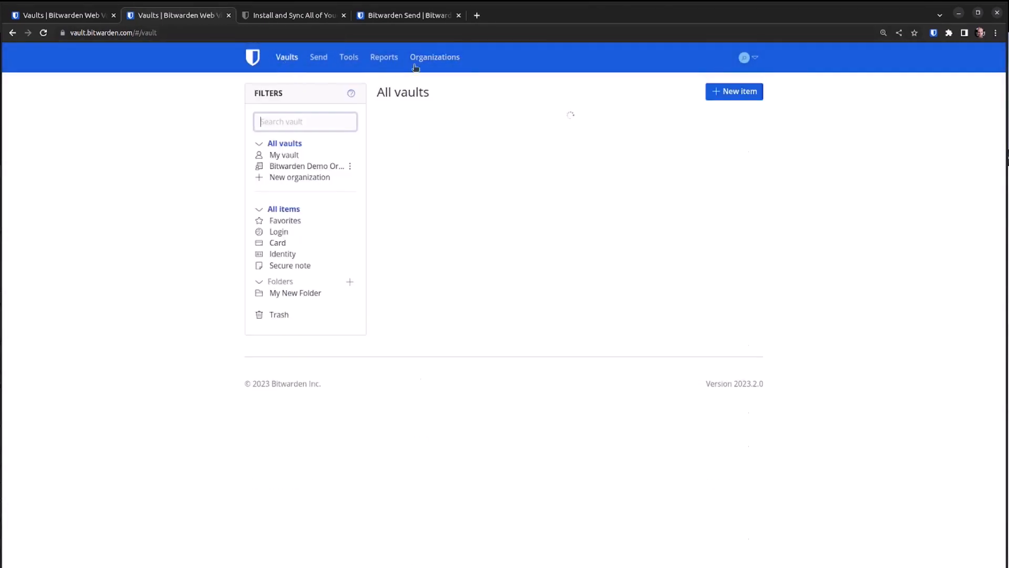
pyautogui.click(275, 154)
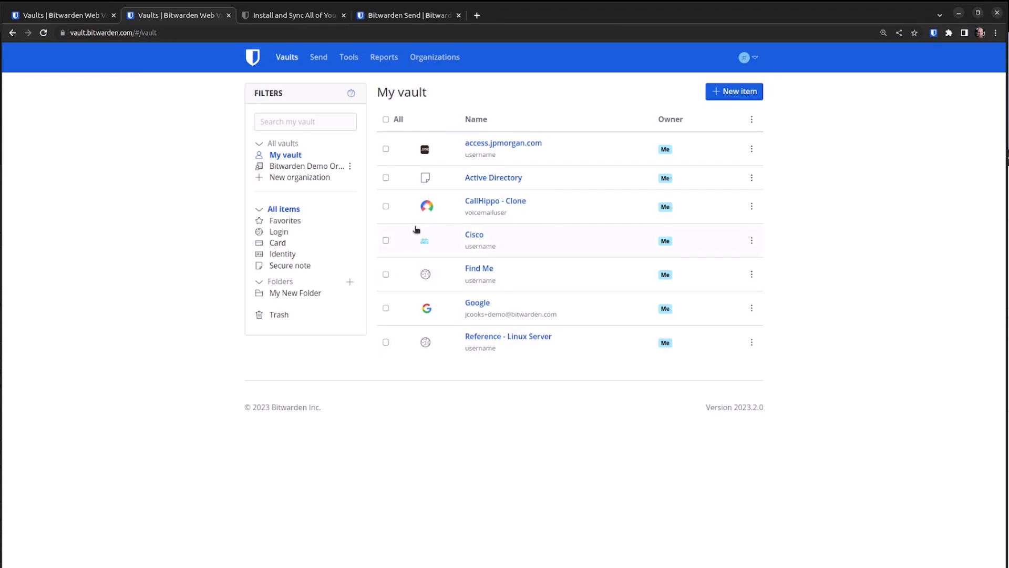
pyautogui.click(386, 240)
pyautogui.click(386, 274)
pyautogui.click(387, 307)
pyautogui.click(387, 343)
pyautogui.click(751, 120)
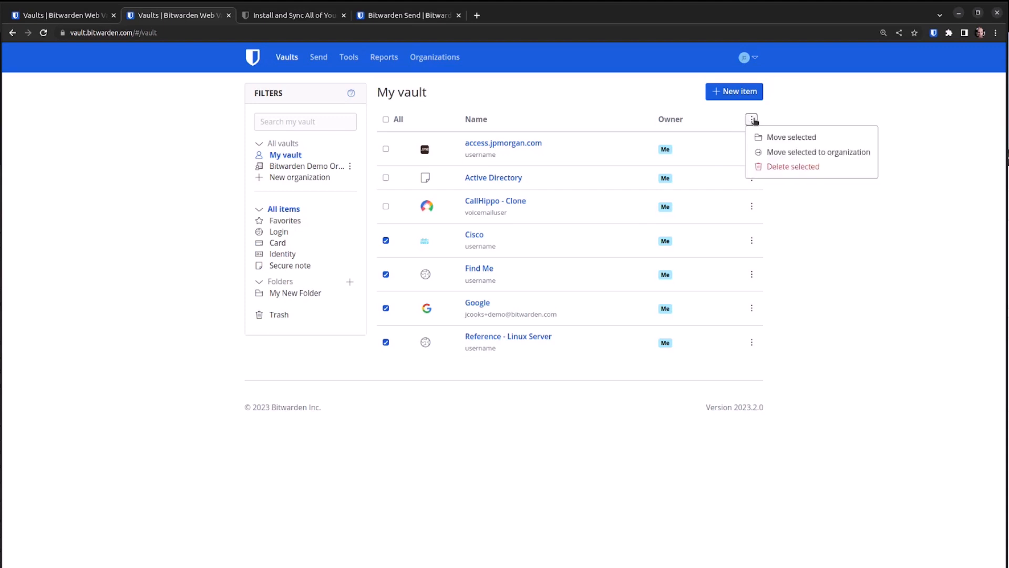
pyautogui.click(799, 152)
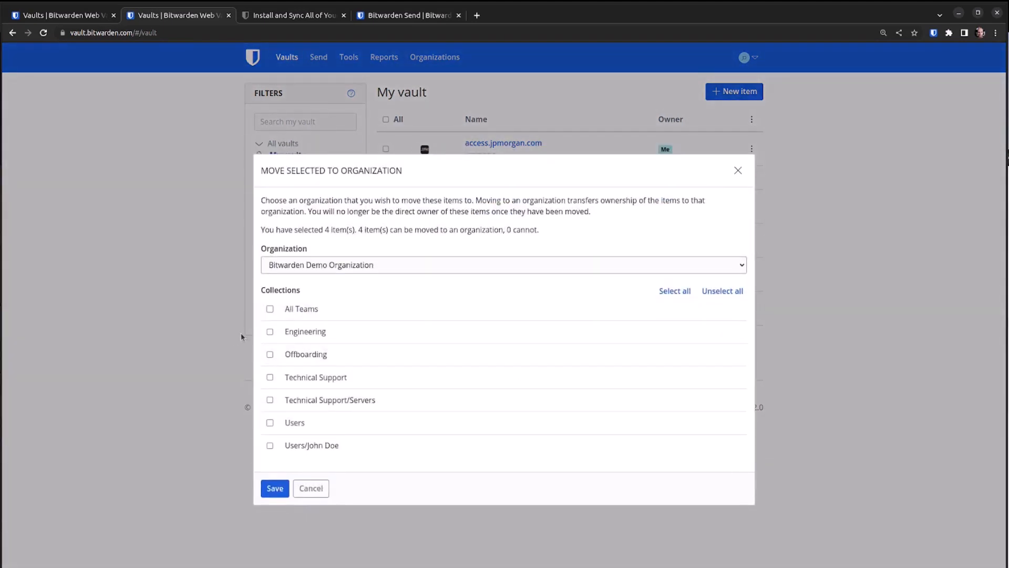
pyautogui.click(271, 355)
pyautogui.click(408, 538)
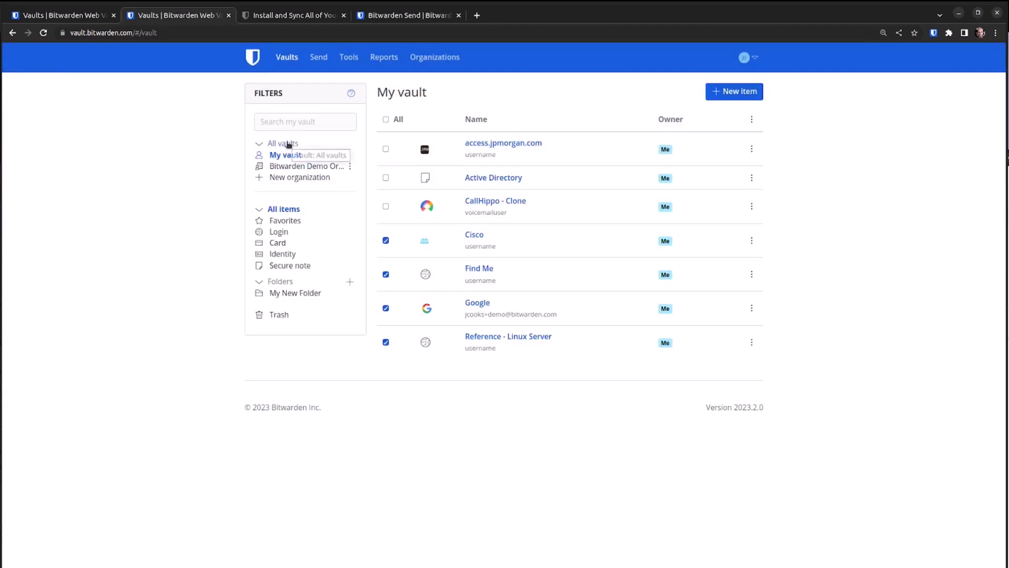
# Step: Show the items of all vaults, and open the Free Bitwarden Families offer in the account settings
pyautogui.click(284, 143)
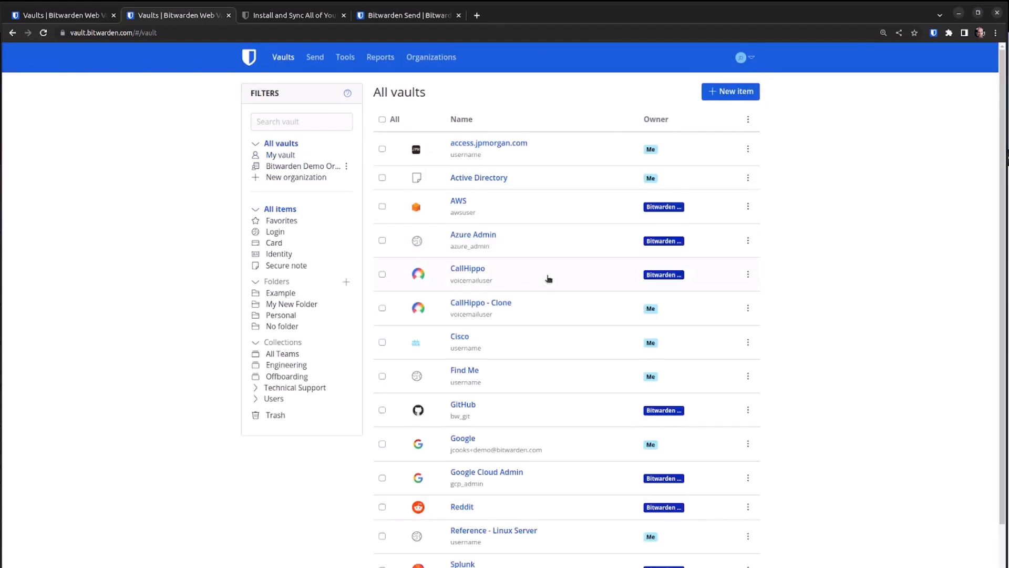
pyautogui.click(741, 57)
pyautogui.click(759, 107)
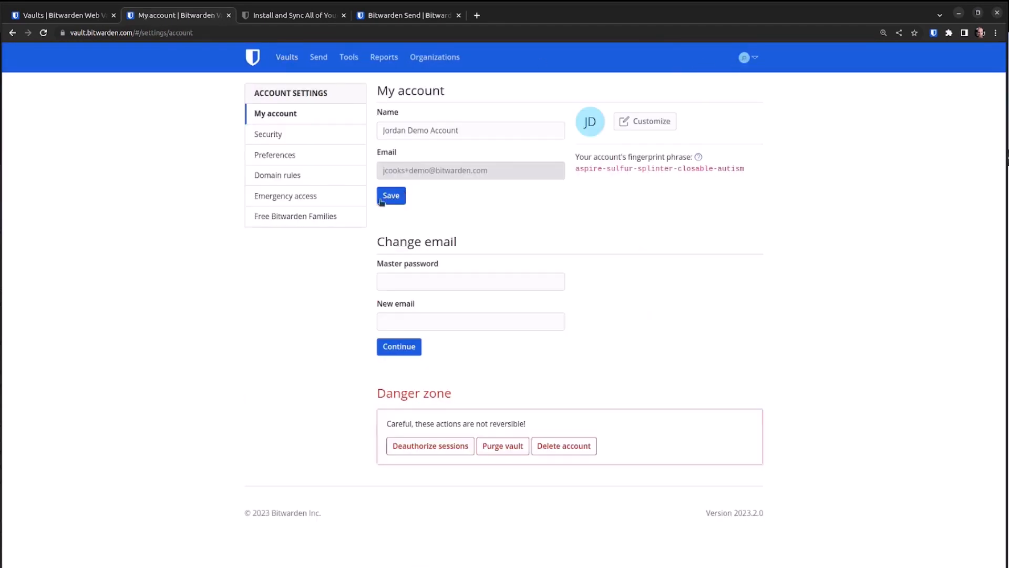
pyautogui.click(298, 216)
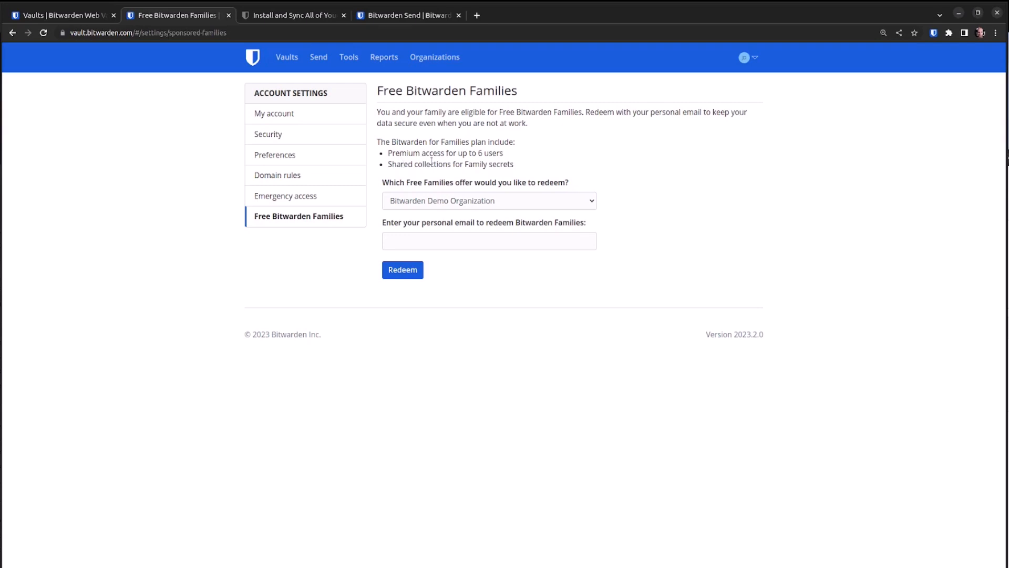
# Step: Highlight the words "personal email" in the Free Bitwarden Families redemption form, and clear the highlight
pyautogui.moveTo(422, 223); pyautogui.dragTo(480, 223)
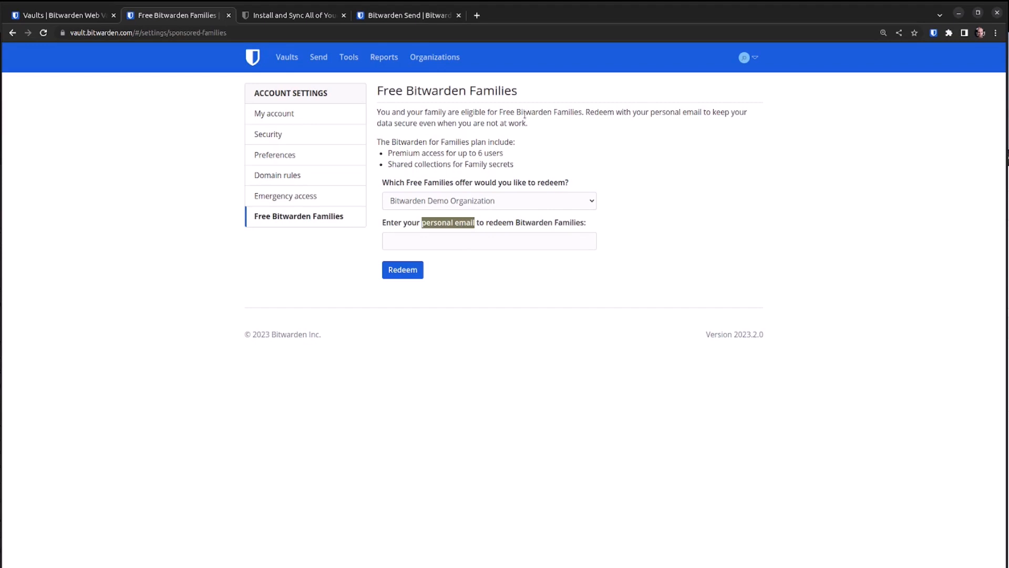
pyautogui.click(510, 77)
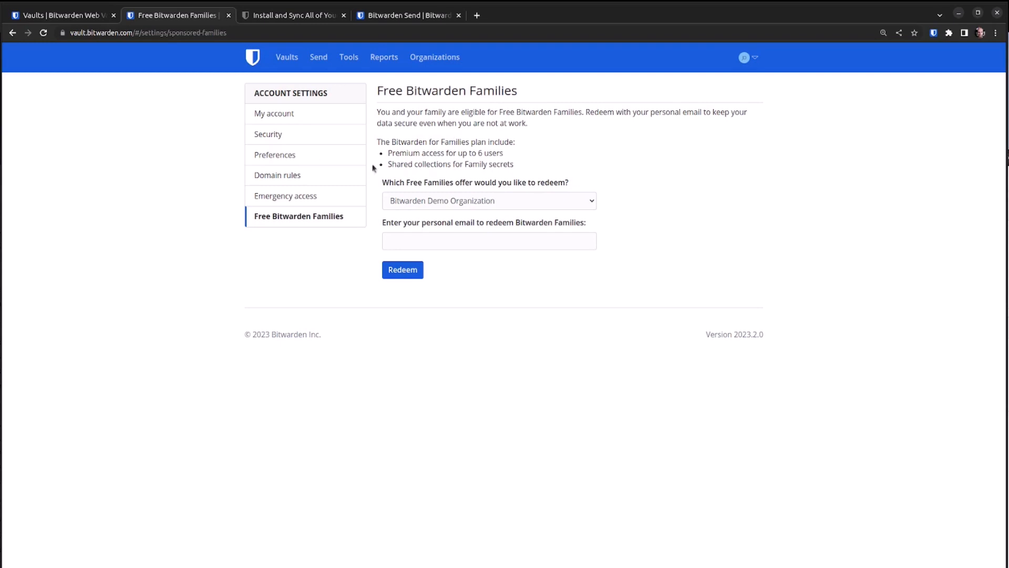
# Step: Switch to the Bitwarden desktop app and change between the demo and test accounts, ending on the demo account
pyautogui.hotkey('alt', 'Tab')
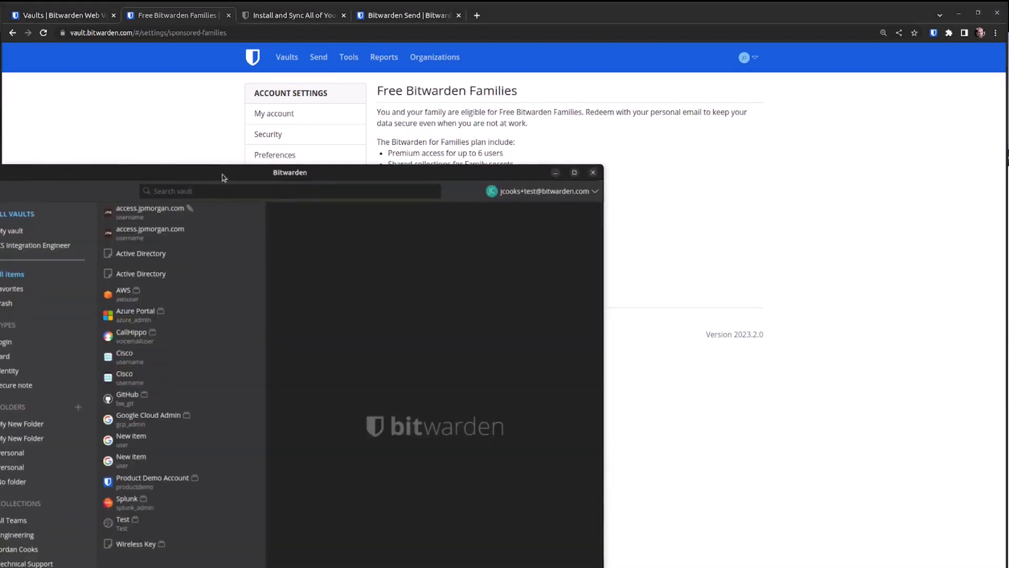
pyautogui.click(509, 192)
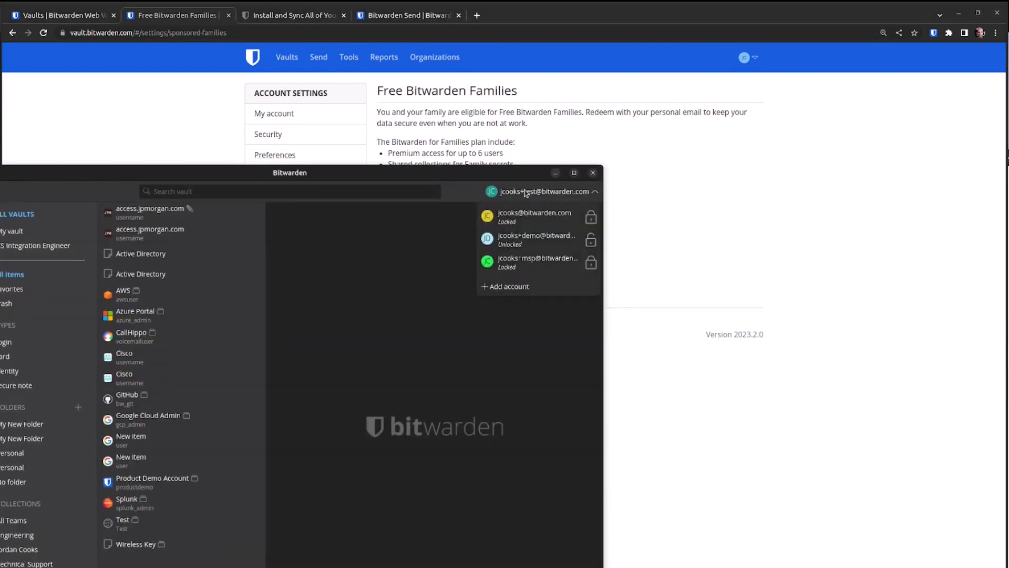
pyautogui.click(520, 237)
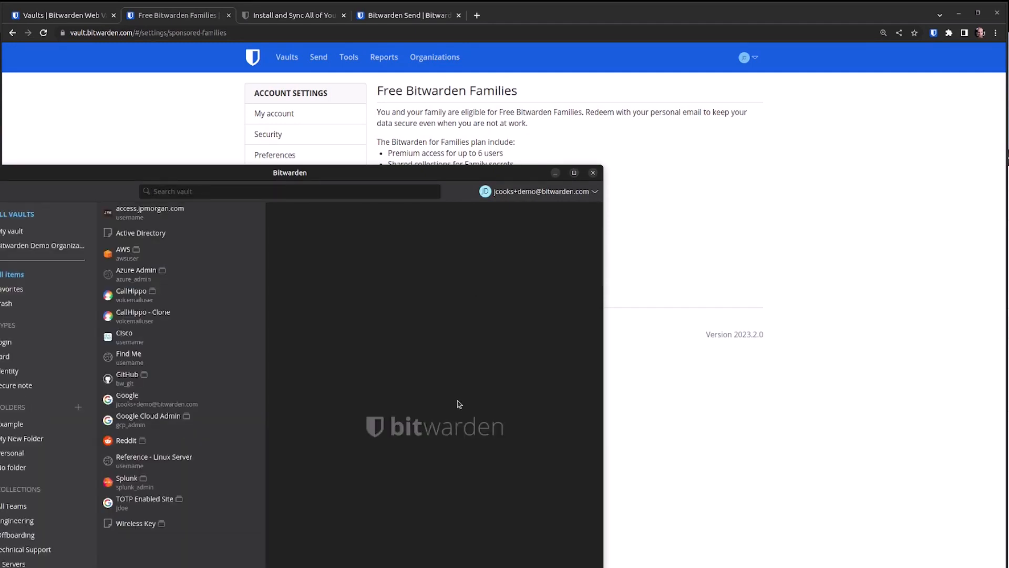
pyautogui.click(536, 191)
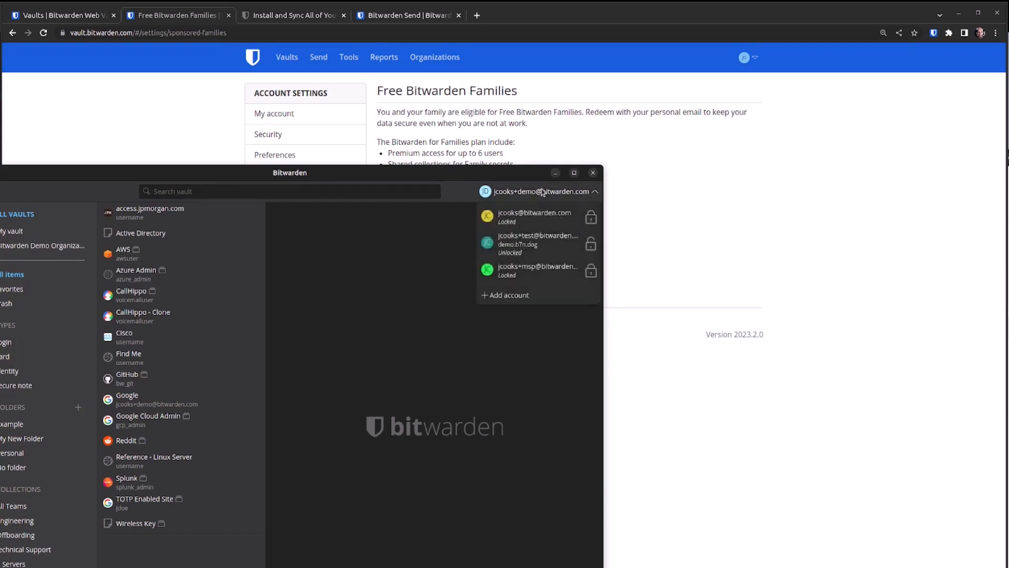
pyautogui.click(537, 246)
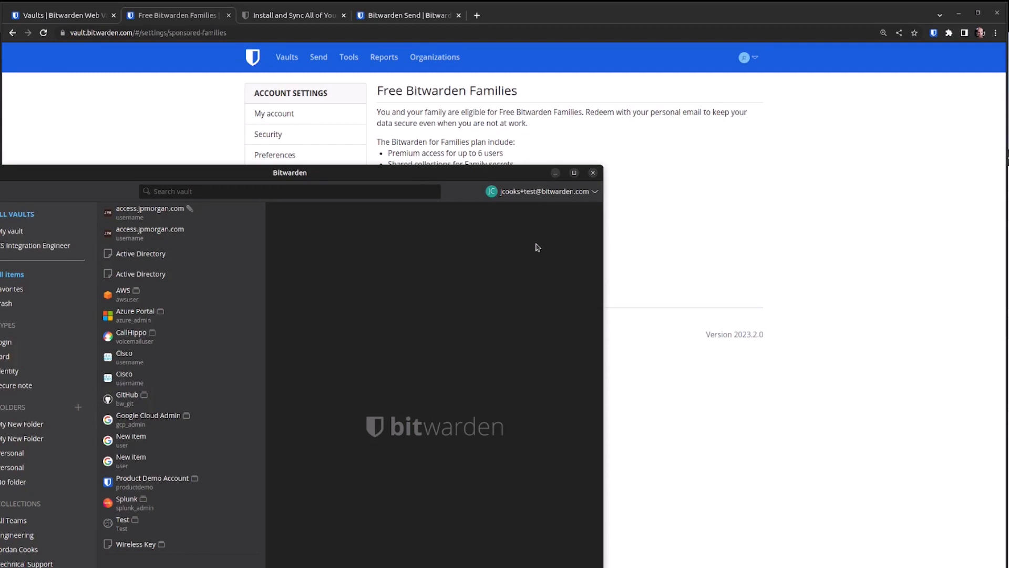
pyautogui.click(542, 192)
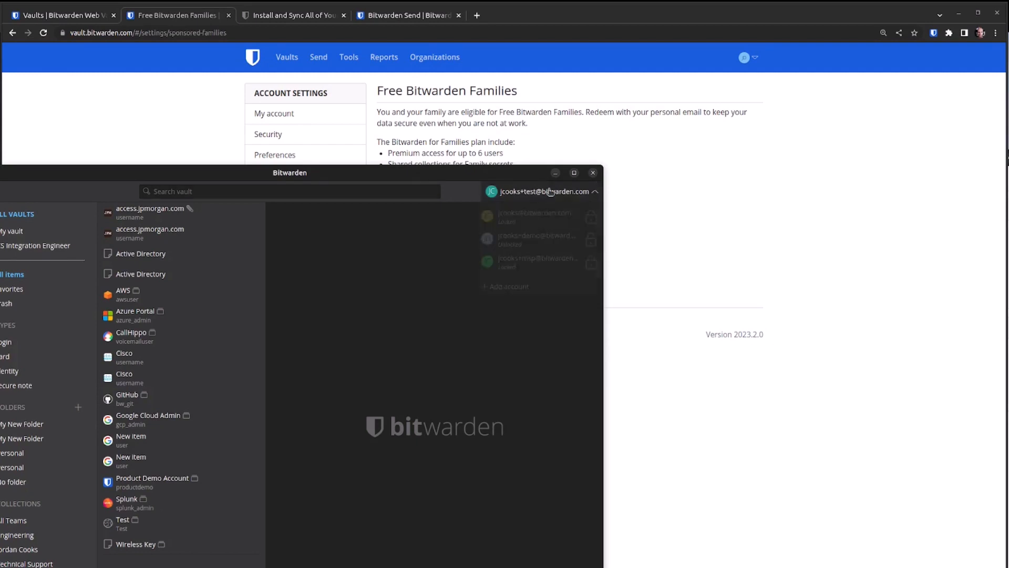
pyautogui.click(537, 247)
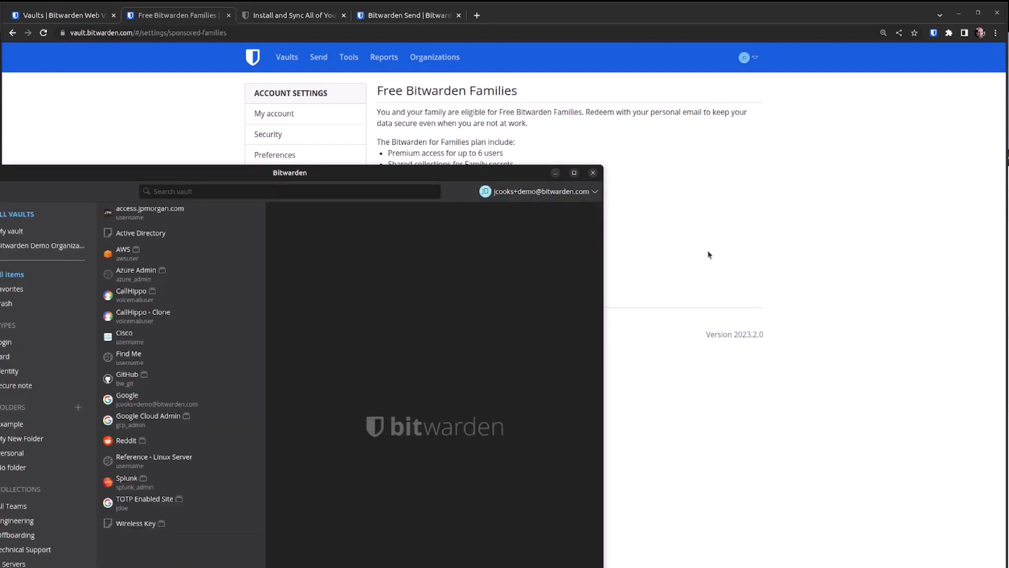
# Step: Return to the web vault in the browser and open the organization's Password generator policy
pyautogui.click(708, 255)
pyautogui.click(442, 57)
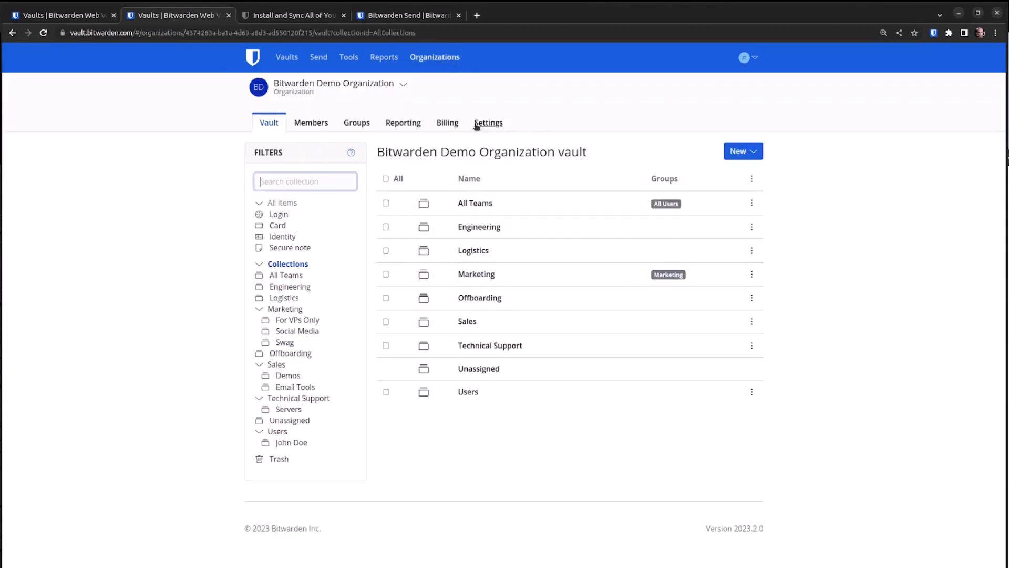
pyautogui.click(477, 125)
pyautogui.click(260, 193)
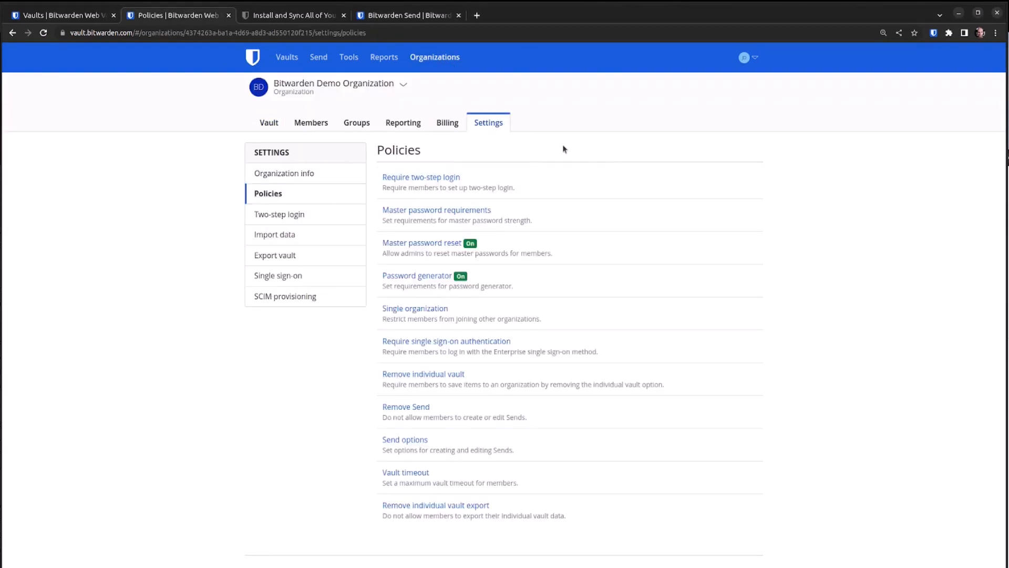
pyautogui.click(443, 276)
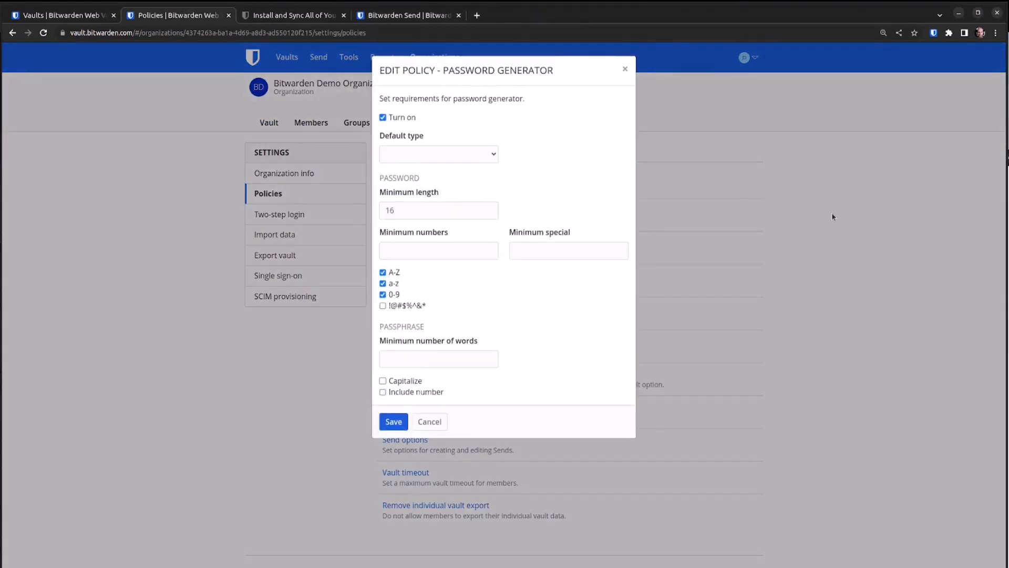
# Step: Examine the browser extension's password generator options, try to lower the password length below the policy minimum, and close the extension and policy dialog
pyautogui.click(933, 32)
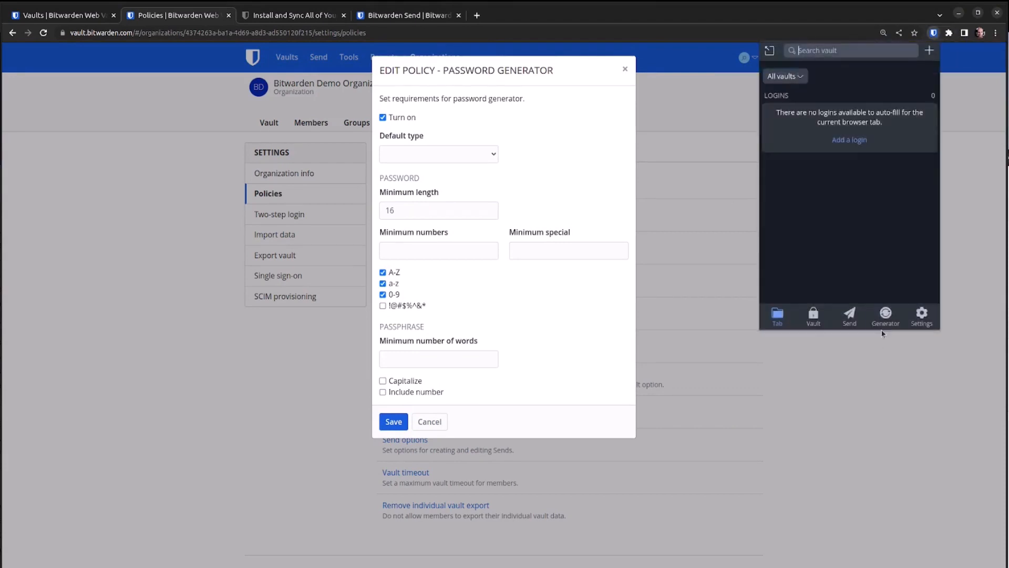
pyautogui.click(885, 322)
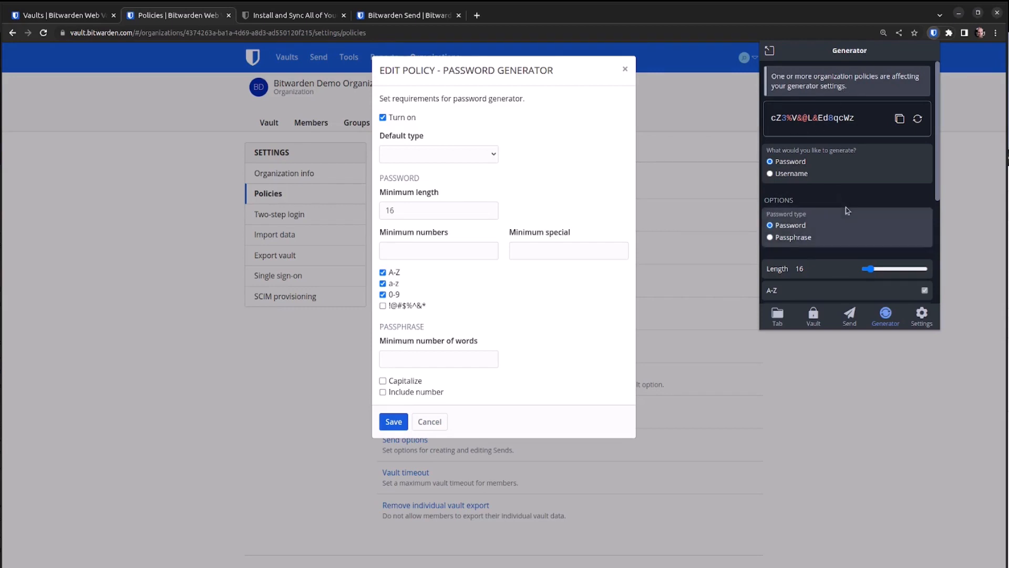
pyautogui.scroll(-2, 848, 210)
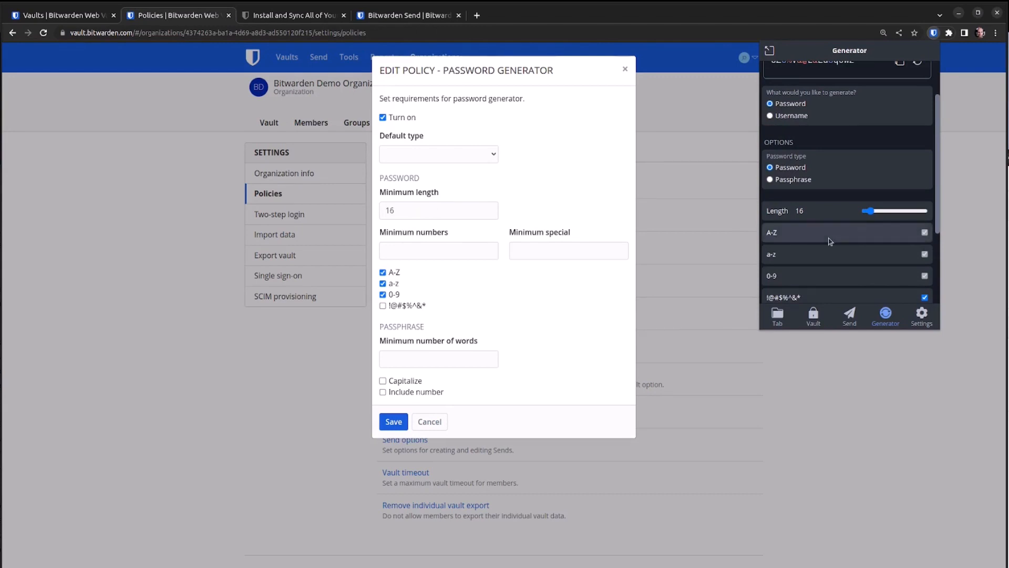
pyautogui.moveTo(872, 211)
pyautogui.mouseDown()
pyautogui.moveTo(890, 220)
pyautogui.moveTo(866, 210)
pyautogui.mouseUp()
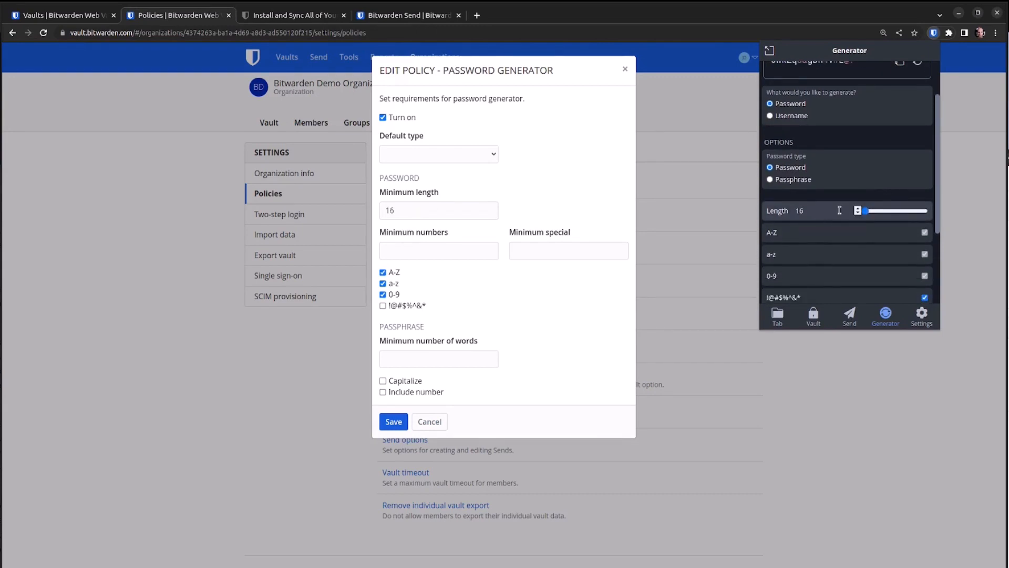
pyautogui.scroll(-1, 839, 210)
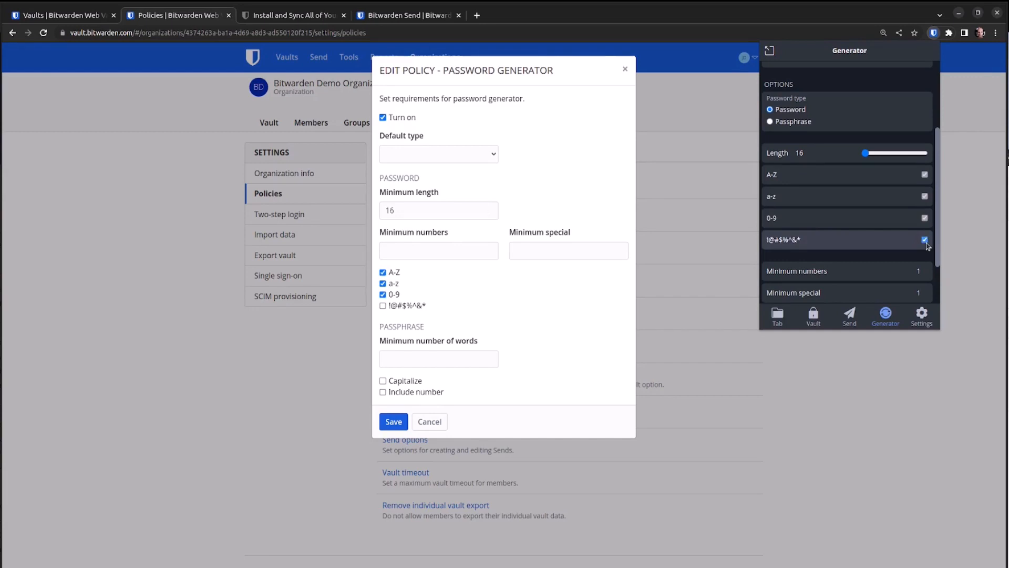
pyautogui.scroll(5, 926, 242)
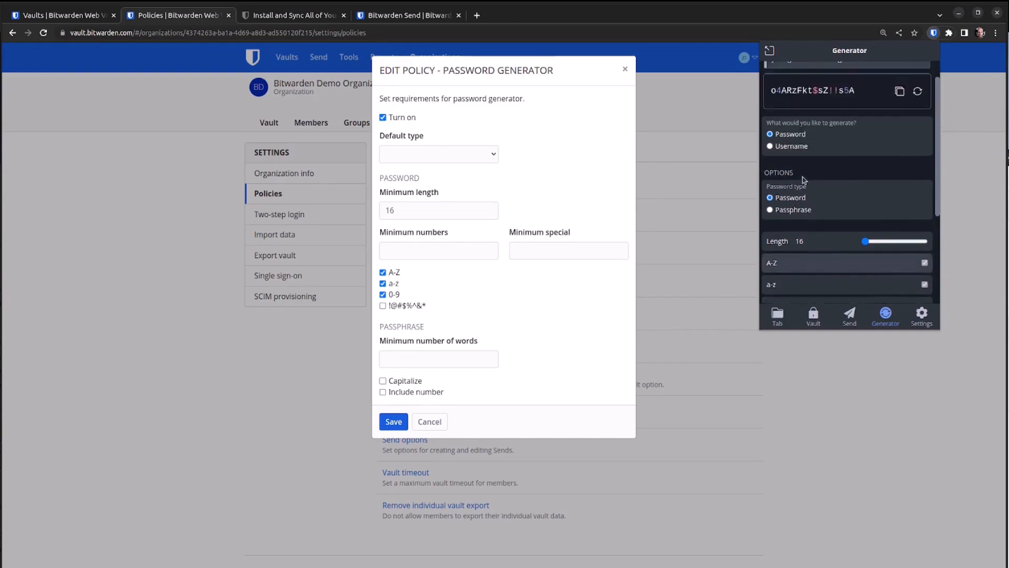
pyautogui.click(264, 362)
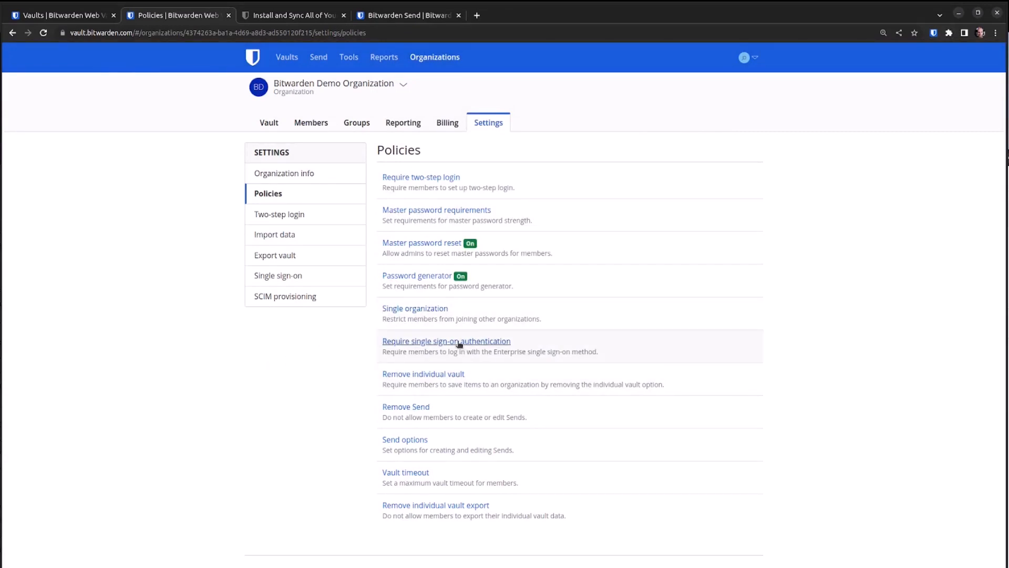
# Step: Check which account is logged in by highlighting its name, and view the organization switcher without choosing anything
pyautogui.click(747, 58)
pyautogui.tripleClick(775, 81)
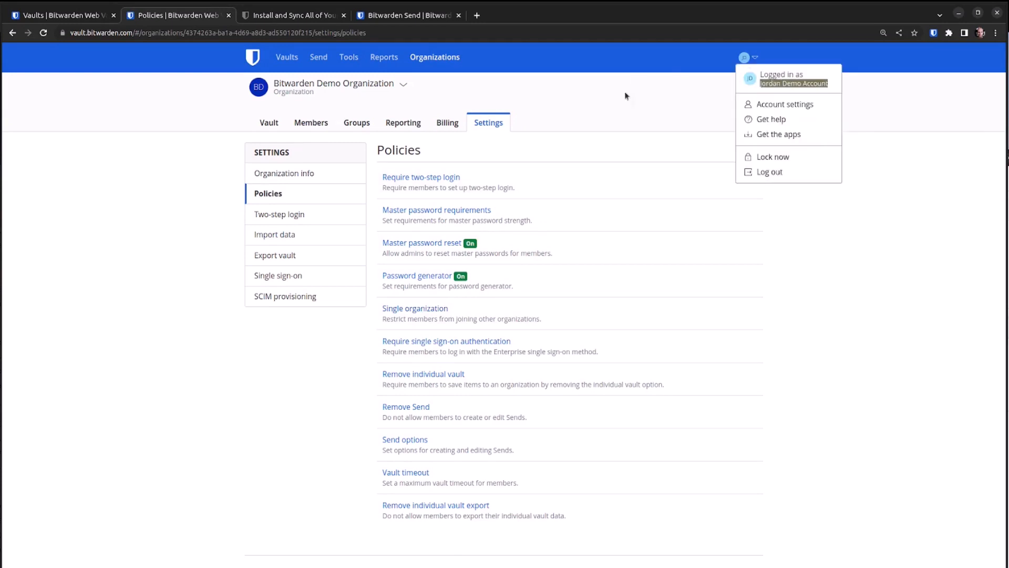
pyautogui.click(616, 102)
pyautogui.click(358, 95)
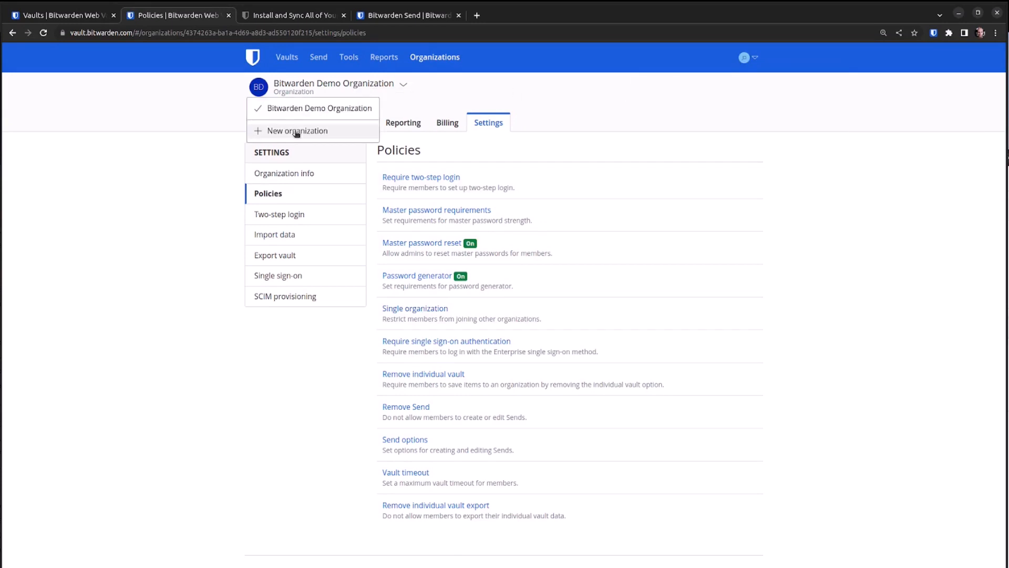
pyautogui.click(598, 108)
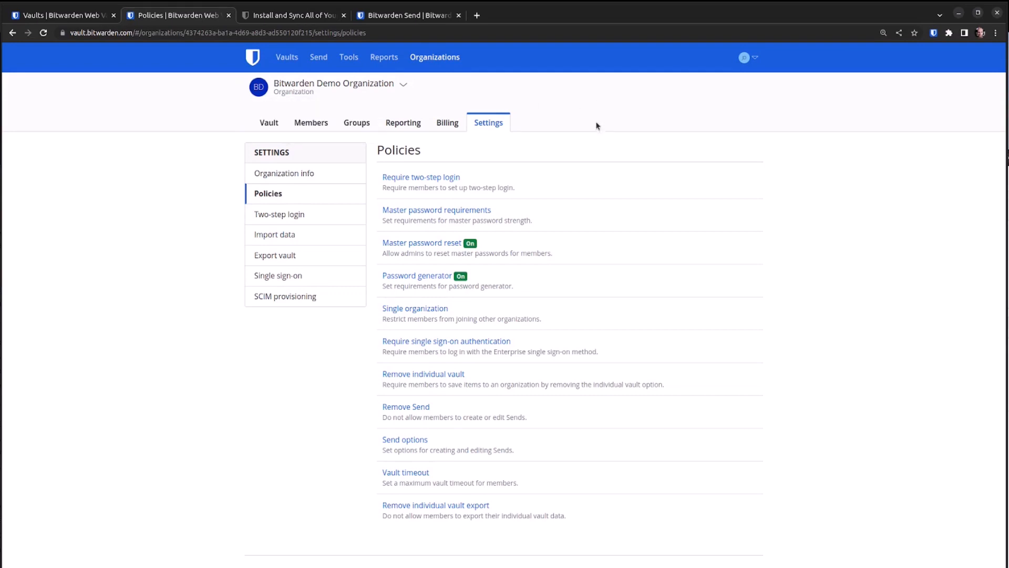
# Step: View the Require single sign-on authentication policy, highlight "owners" and "admins" in its exemption warning, and close it without saving
pyautogui.click(473, 343)
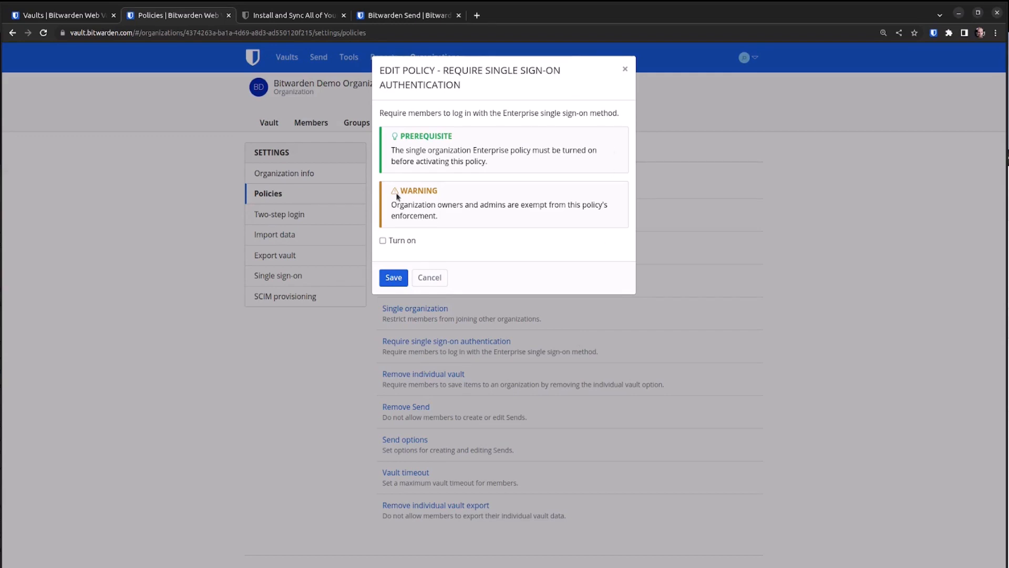
pyautogui.doubleClick(452, 204)
pyautogui.doubleClick(495, 205)
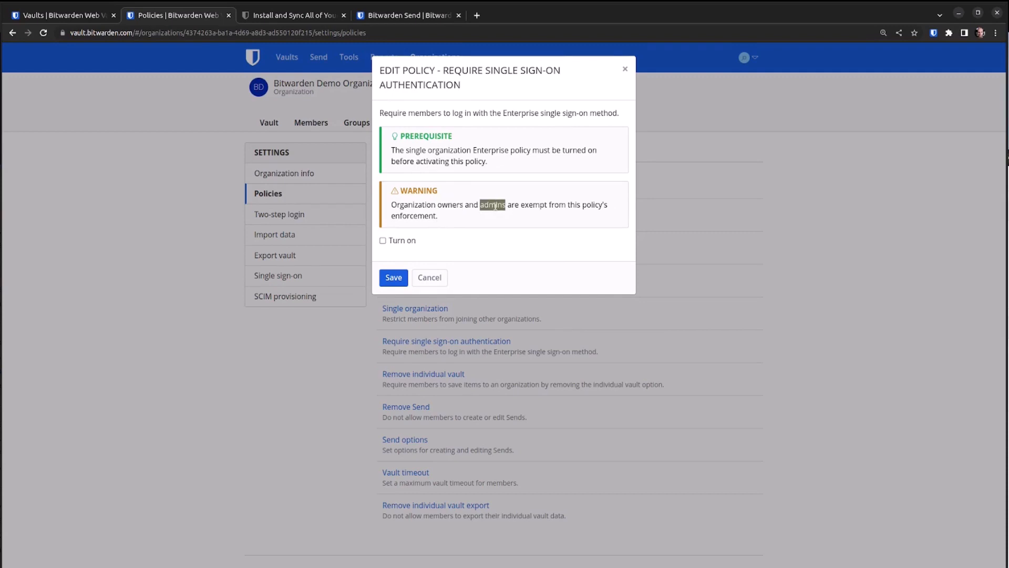
pyautogui.click(492, 231)
pyautogui.click(320, 419)
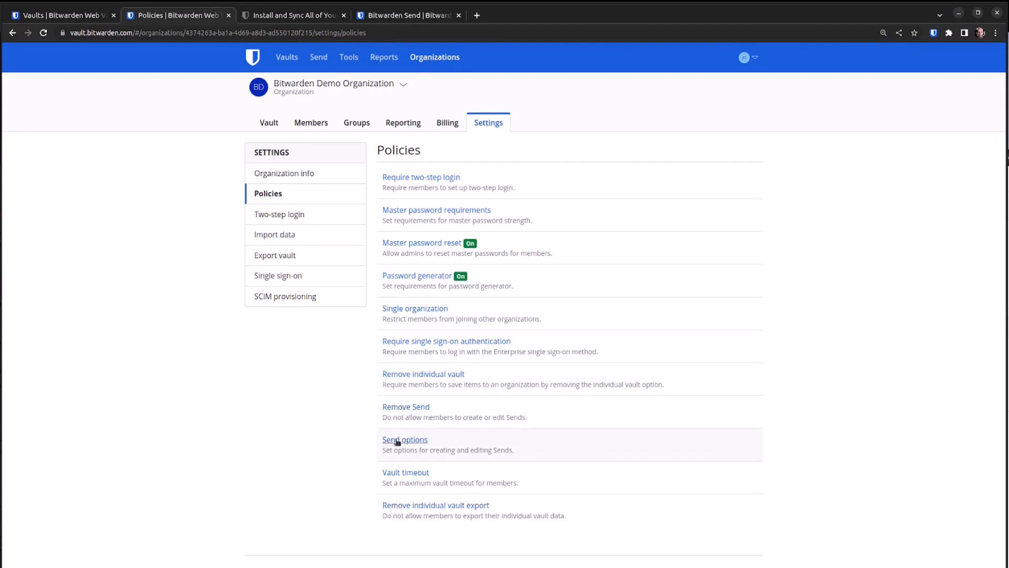
# Step: Open the Vault timeout policy, view the vault timeout and unlock settings in the browser extension, and close both without saving
pyautogui.click(405, 472)
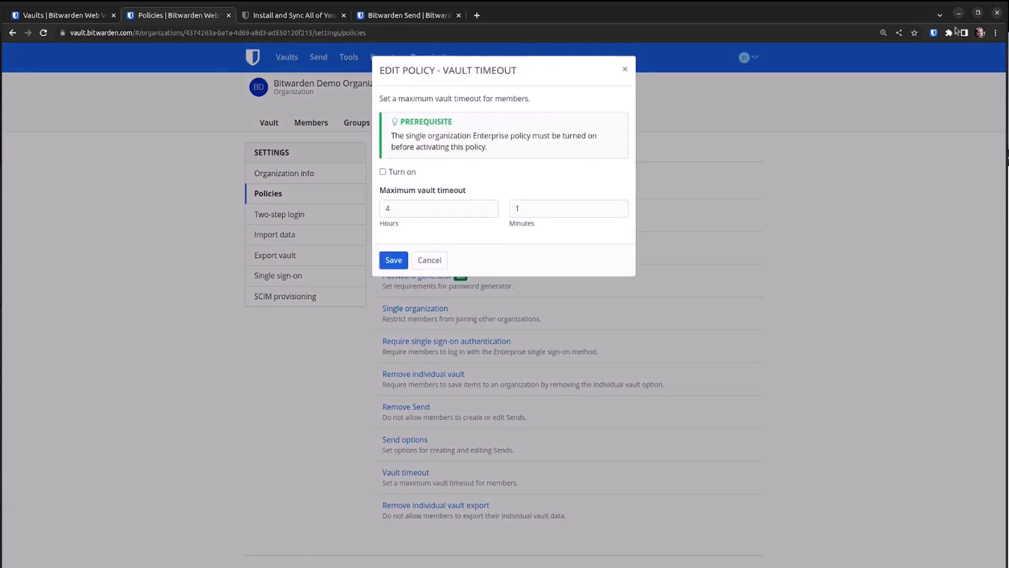
pyautogui.click(933, 34)
pyautogui.click(922, 316)
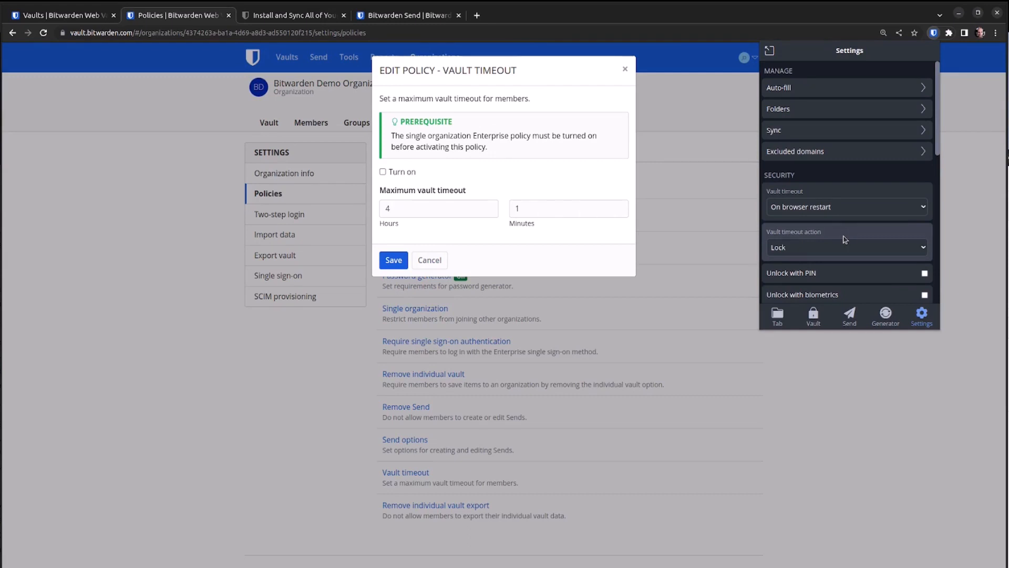
pyautogui.scroll(-1, 845, 239)
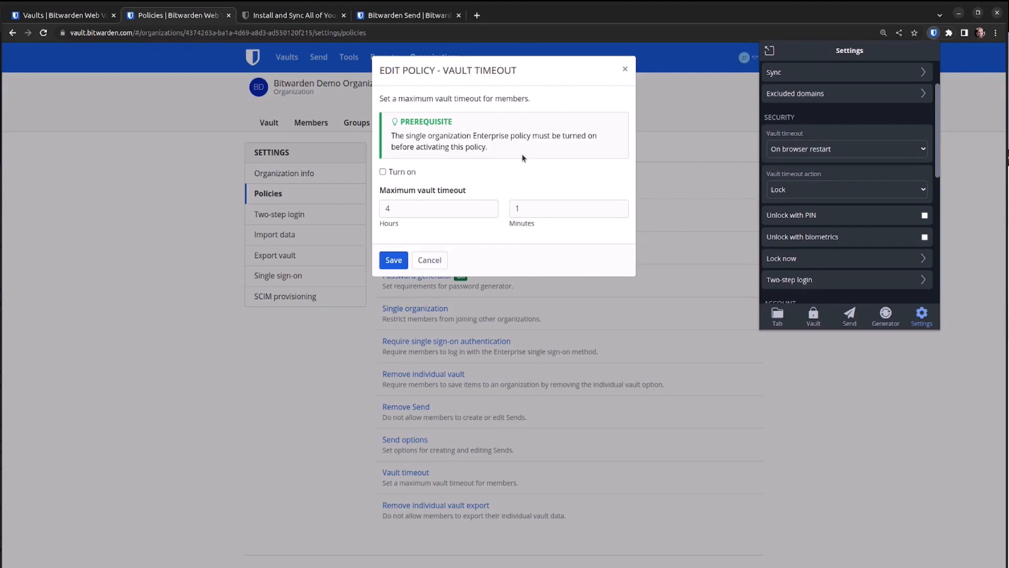
pyautogui.click(344, 403)
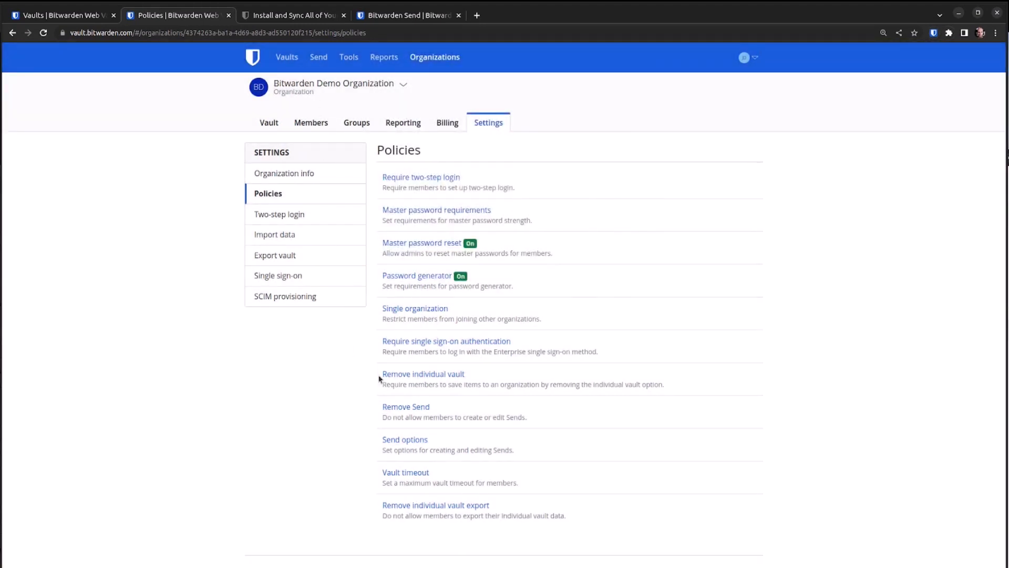
# Step: Show the items in My vault, and browse the supported file formats for importing data without selecting one
pyautogui.click(287, 57)
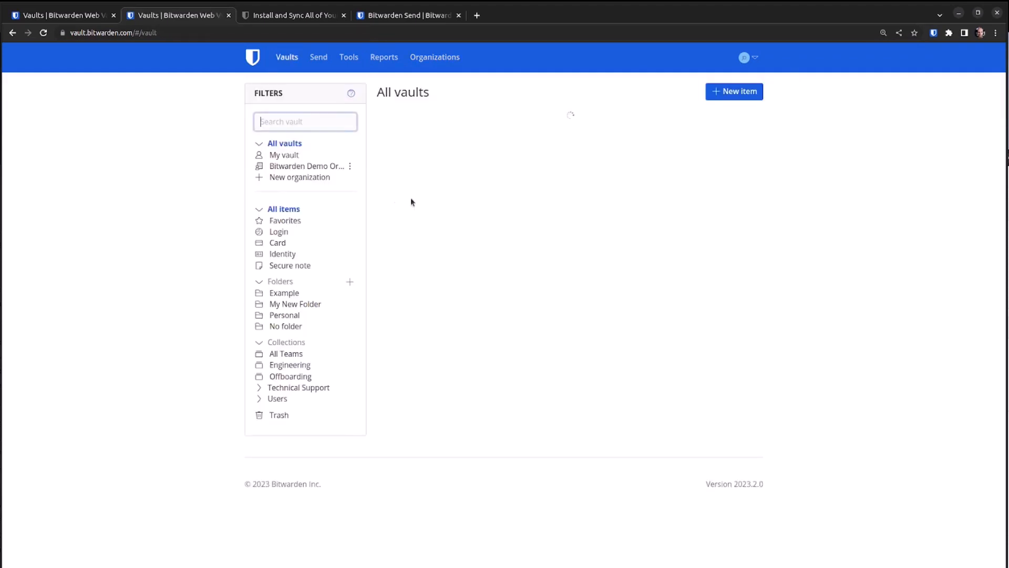
pyautogui.click(284, 156)
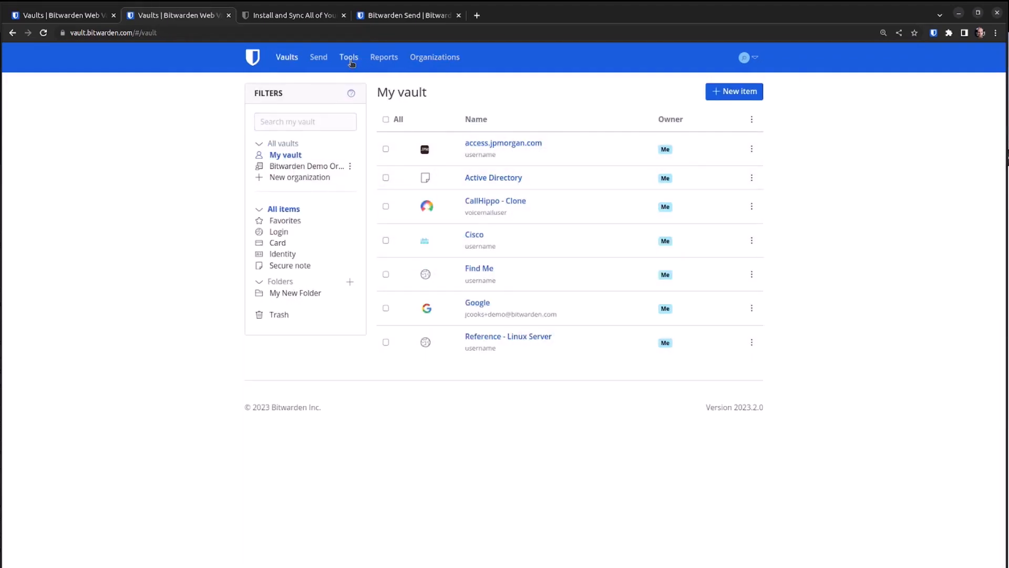
pyautogui.click(349, 58)
pyautogui.click(293, 131)
pyautogui.click(552, 132)
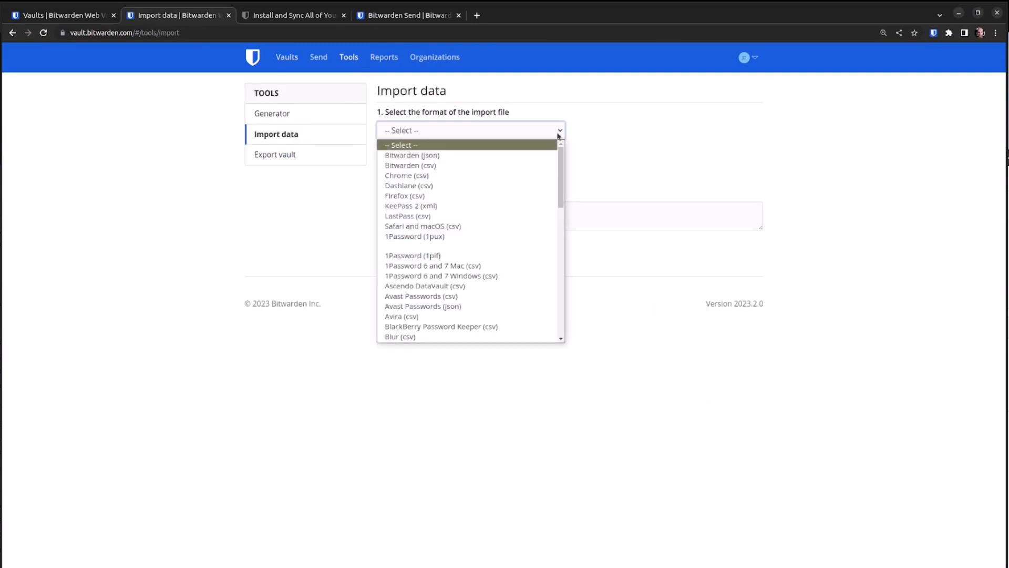
pyautogui.moveTo(561, 160); pyautogui.dragTo(570, 136)
pyautogui.click(331, 90)
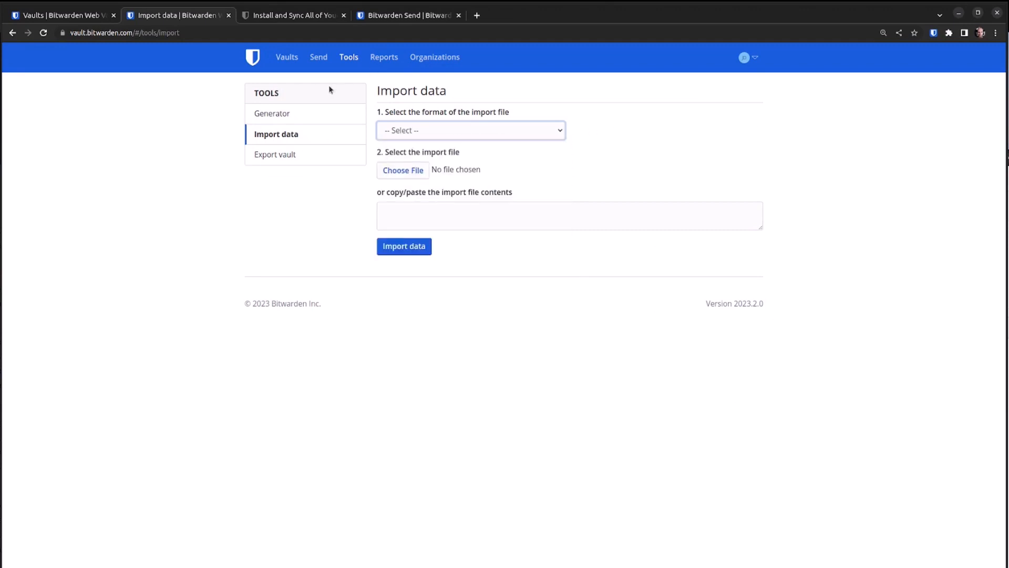
# Step: Open the individual vault export and view the available file formats, keeping .json selected
pyautogui.click(273, 155)
pyautogui.click(540, 197)
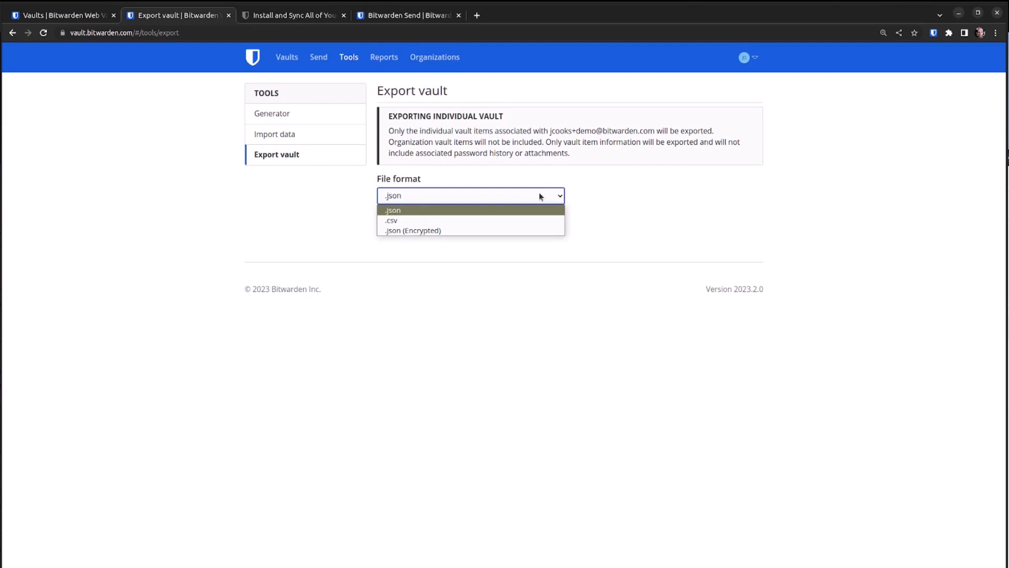
pyautogui.click(540, 196)
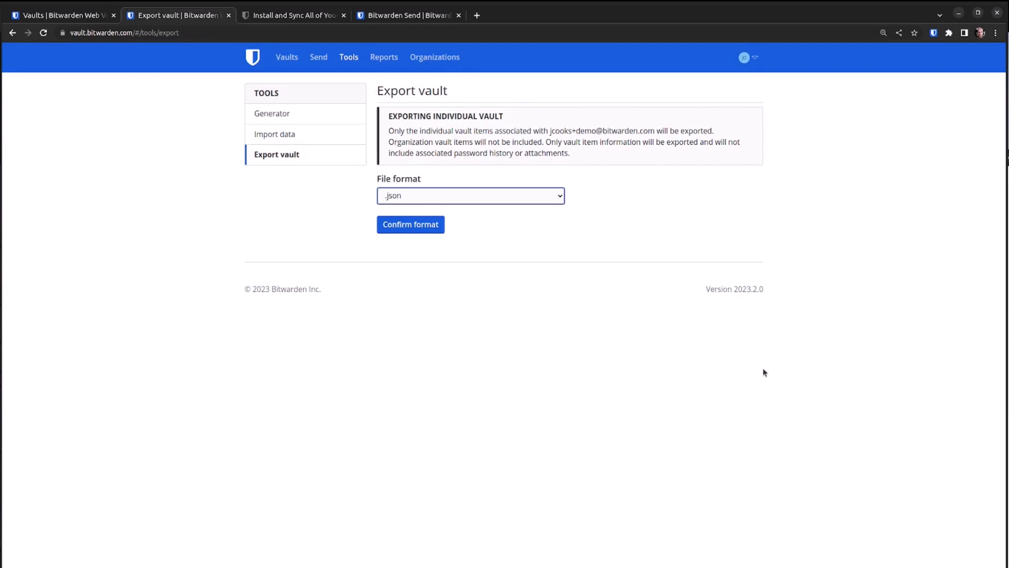
# Step: Show the items in My vault, switch to the Bitwarden Demo Organization vault, and expand its Users collection
pyautogui.click(287, 57)
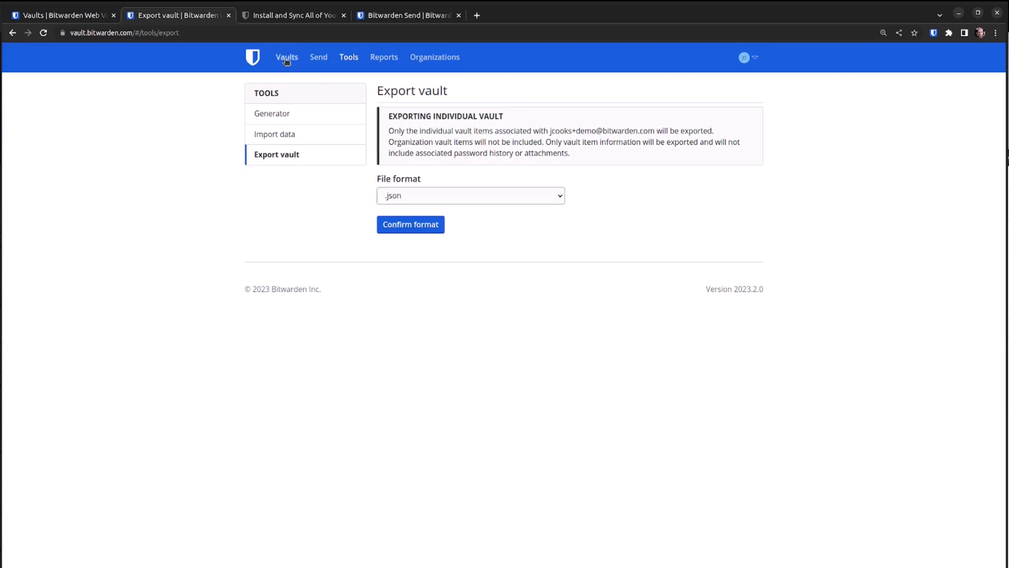
pyautogui.click(284, 156)
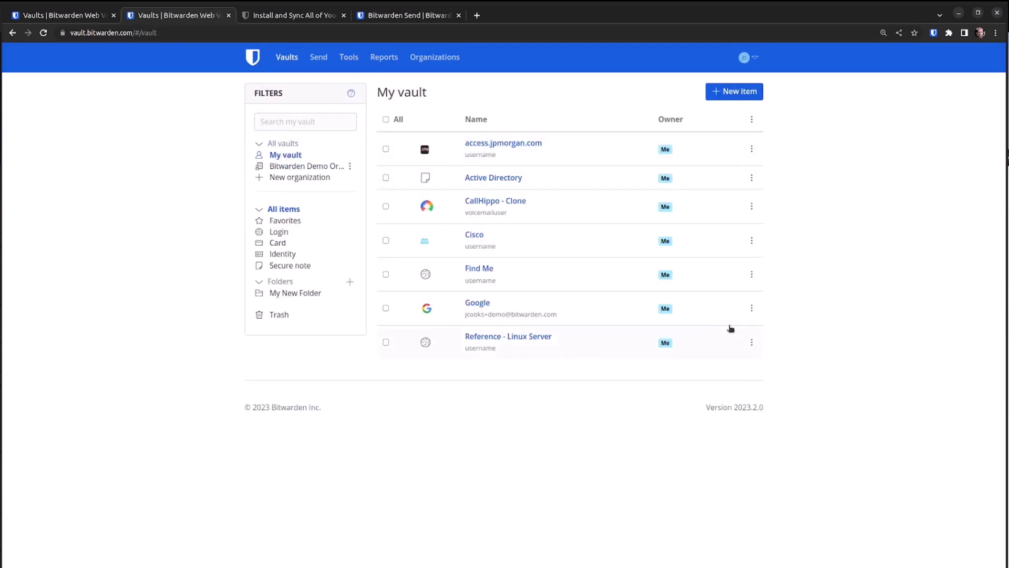
pyautogui.click(301, 166)
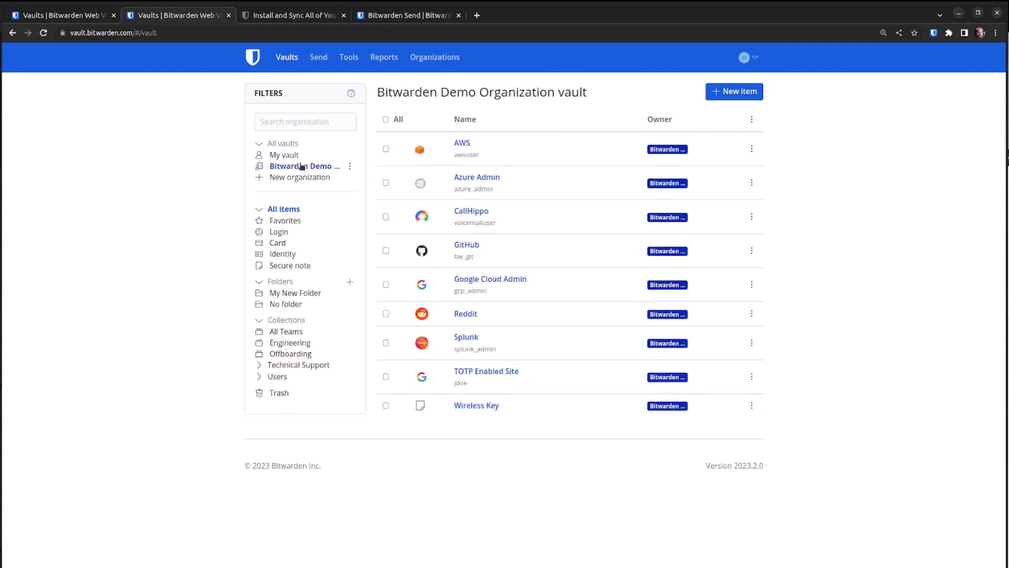
pyautogui.click(265, 377)
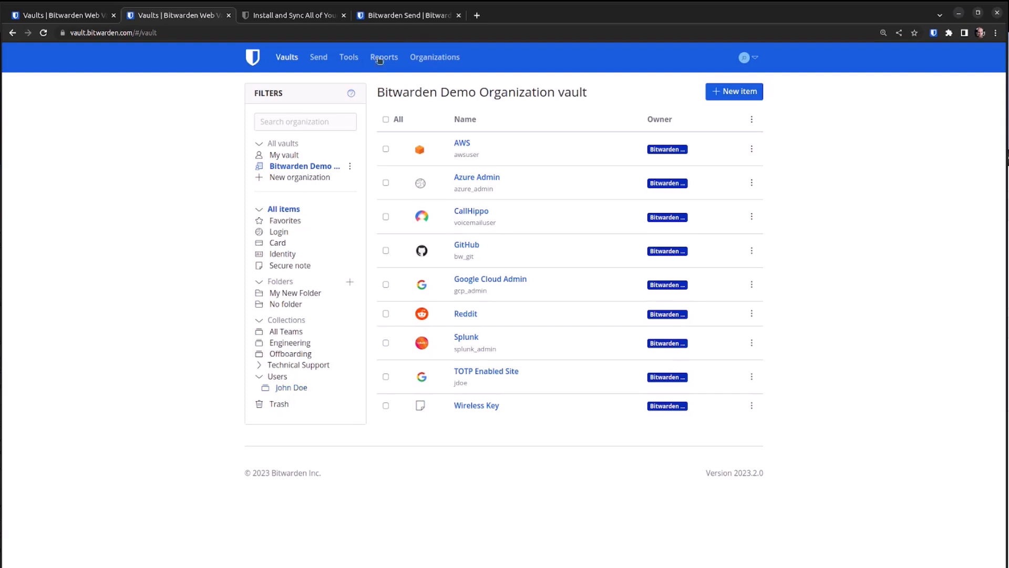
# Step: Open the data import settings of Bitwarden Demo Organization and browse the supported import file formats without selecting one
pyautogui.click(435, 57)
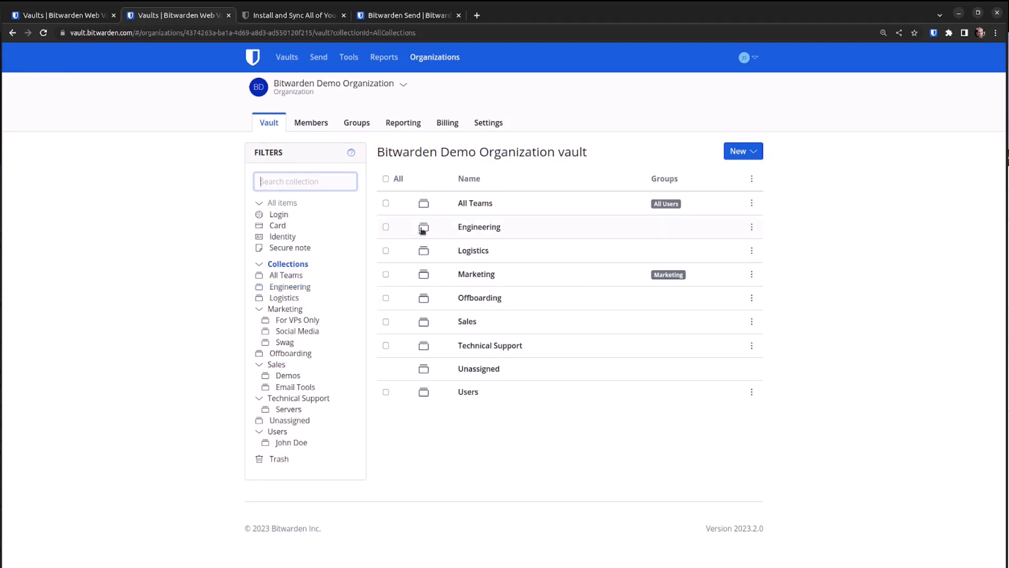
pyautogui.click(488, 124)
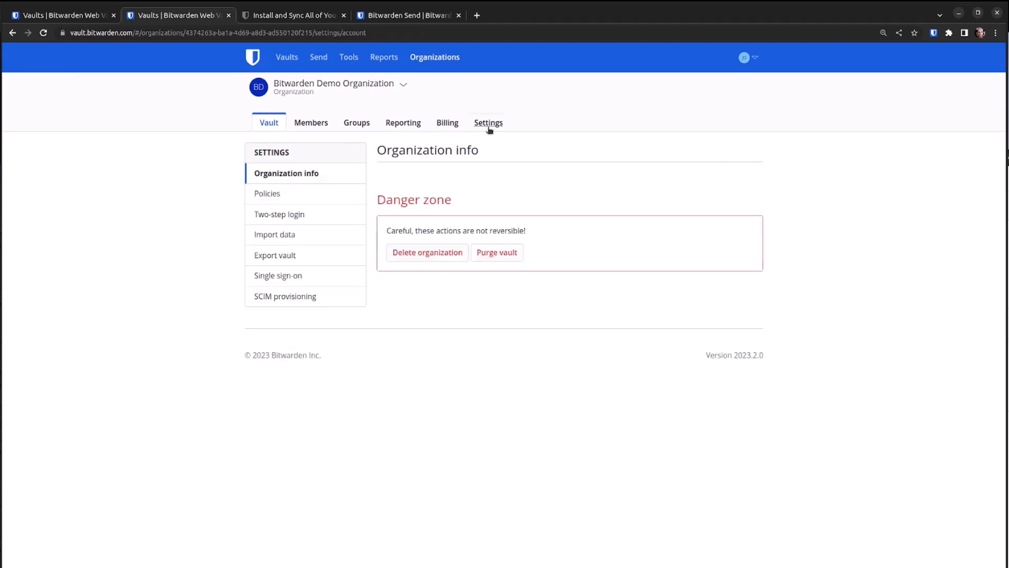
pyautogui.click(271, 234)
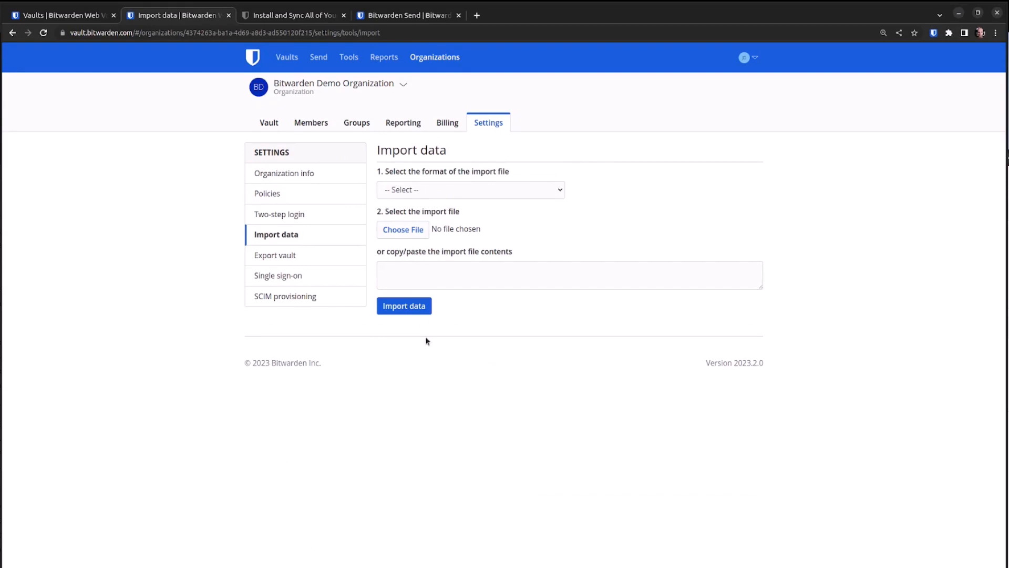
pyautogui.click(535, 193)
pyautogui.moveTo(559, 218)
pyautogui.mouseDown()
pyautogui.moveTo(561, 347)
pyautogui.moveTo(567, 212)
pyautogui.mouseUp()
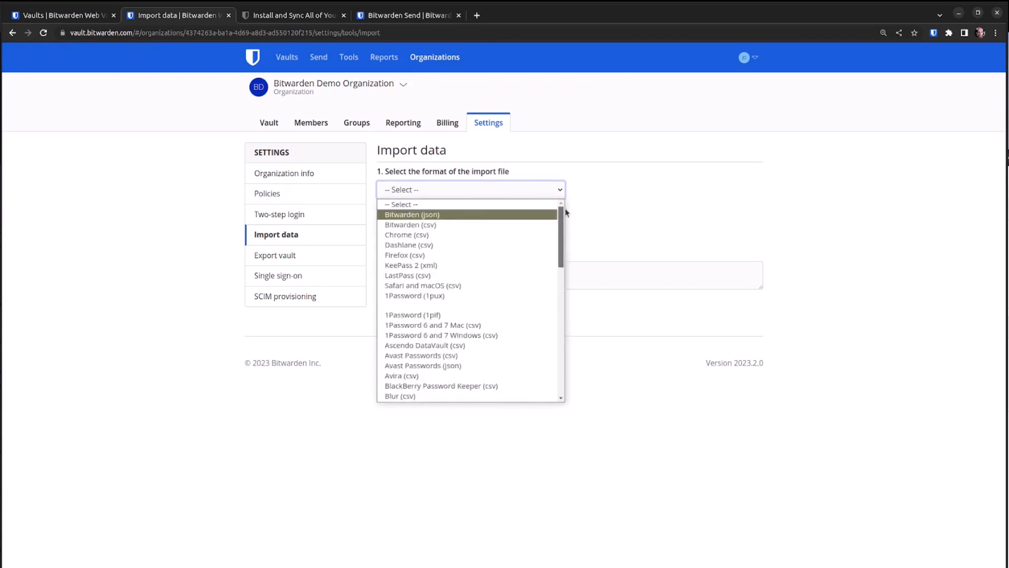
pyautogui.click(689, 191)
# Step: View the organization's collections, open its vault export settings, and view the available file formats, keeping .json selected
pyautogui.click(269, 124)
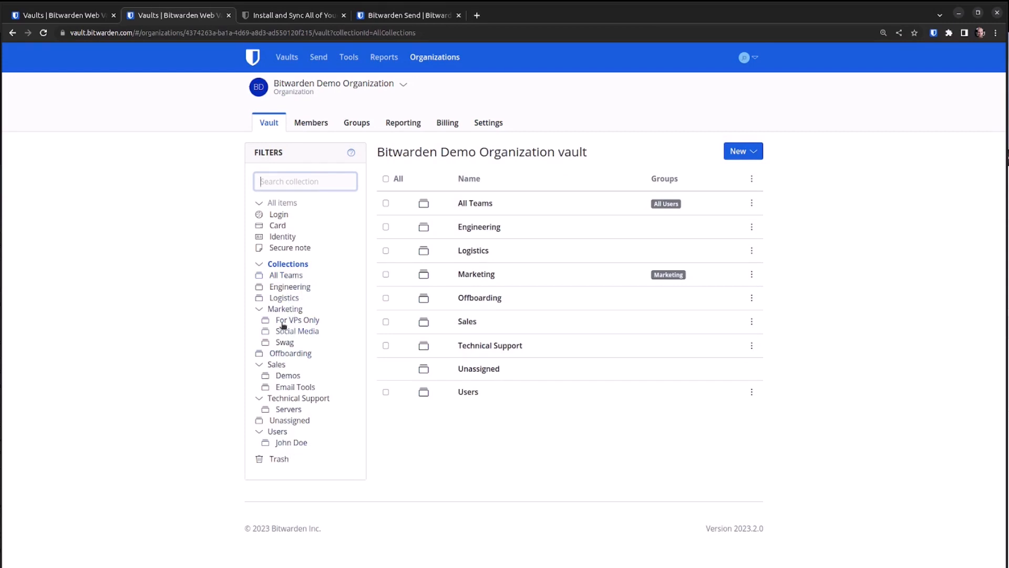
pyautogui.click(484, 123)
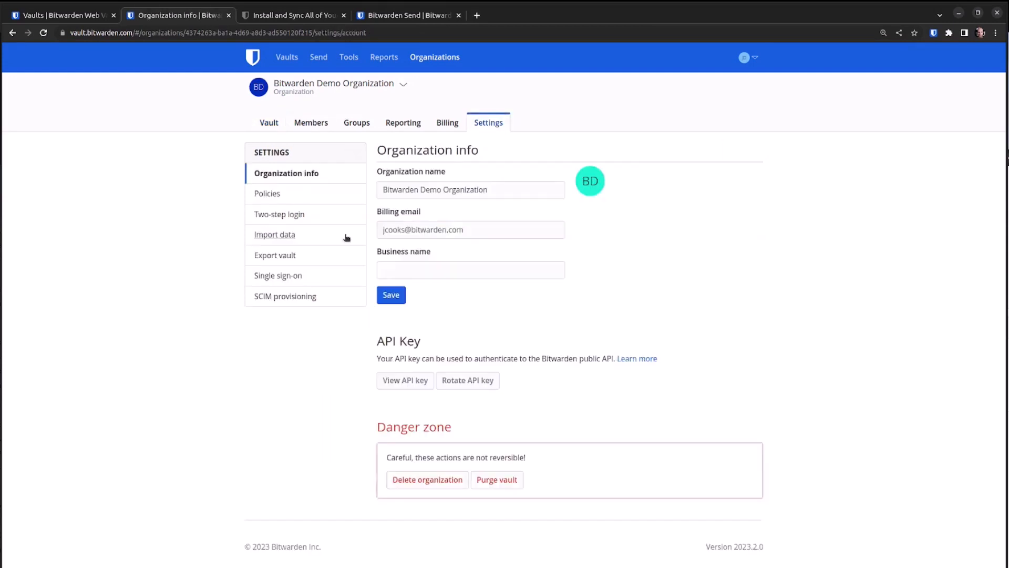
pyautogui.click(270, 255)
pyautogui.click(479, 249)
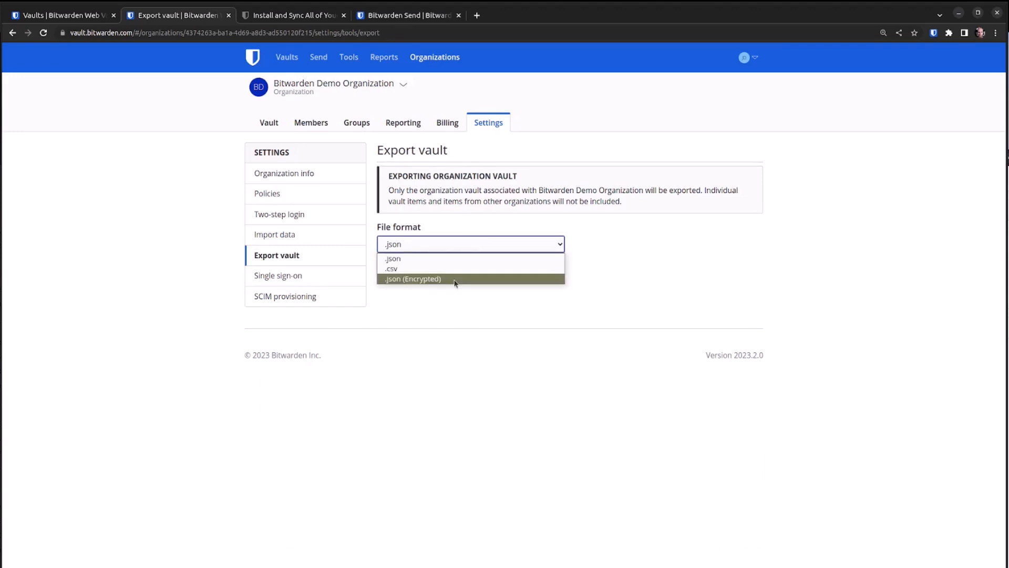
pyautogui.click(460, 240)
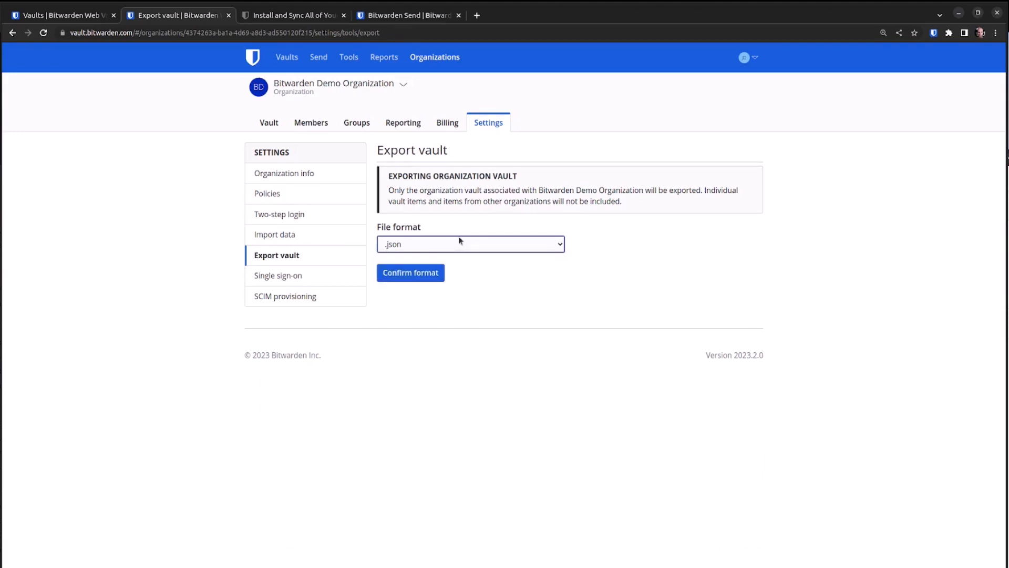
# Step: View the organization's event logs and available security reports, and return to the organization vault
pyautogui.click(411, 127)
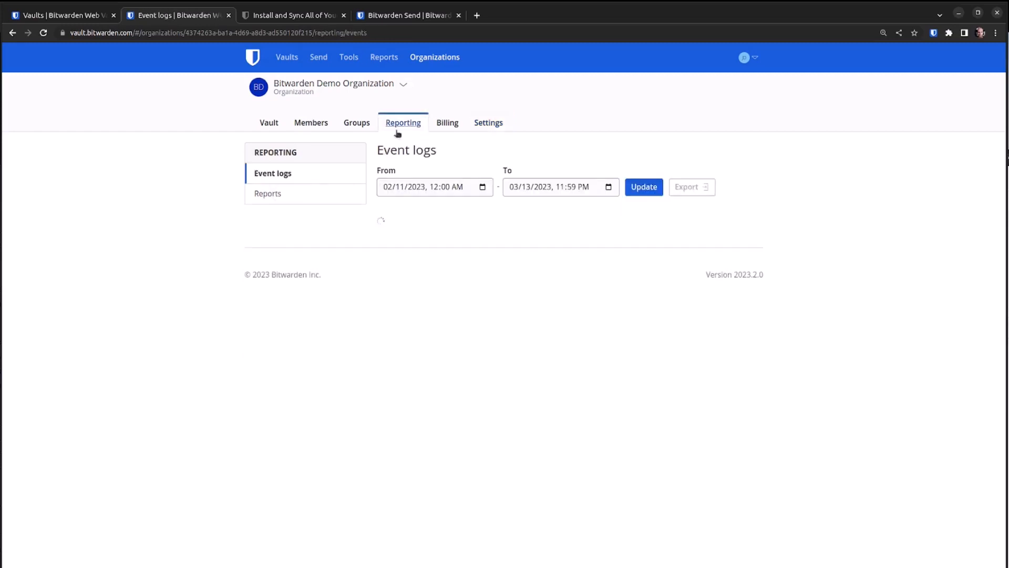
pyautogui.click(269, 194)
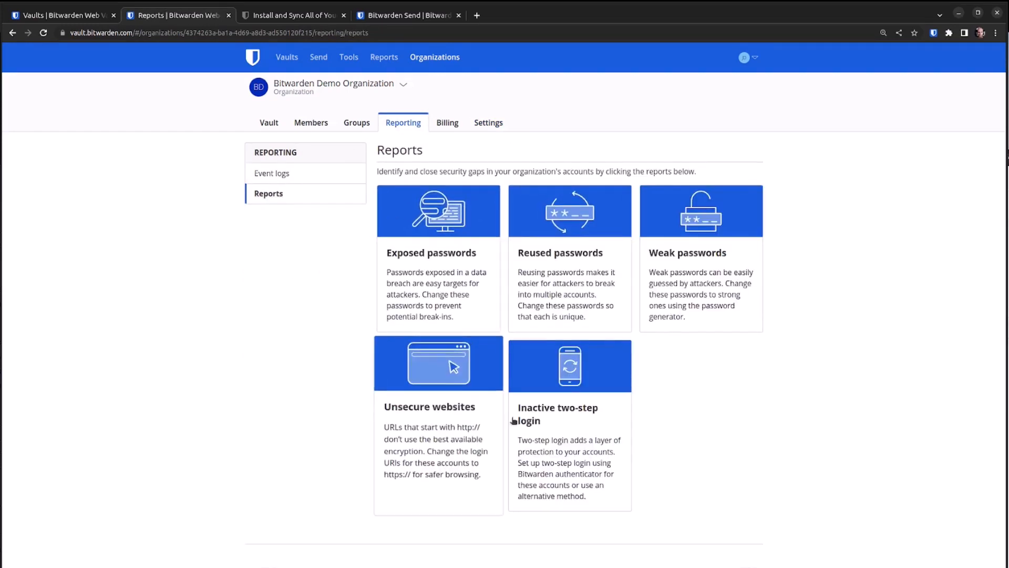
pyautogui.click(269, 124)
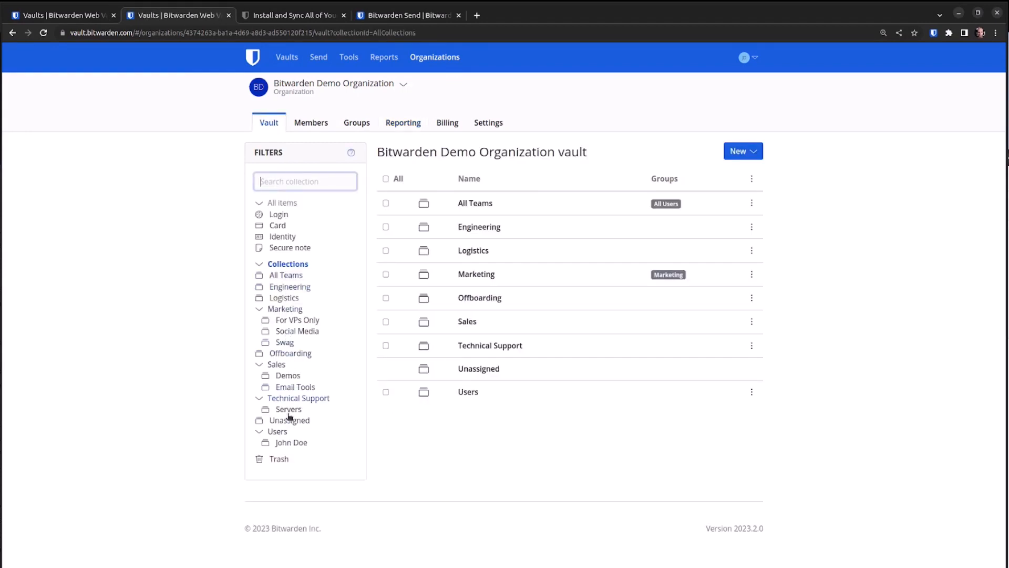
# Step: Open the individual Exposed passwords report and check the vault for exposed passwords
pyautogui.click(384, 57)
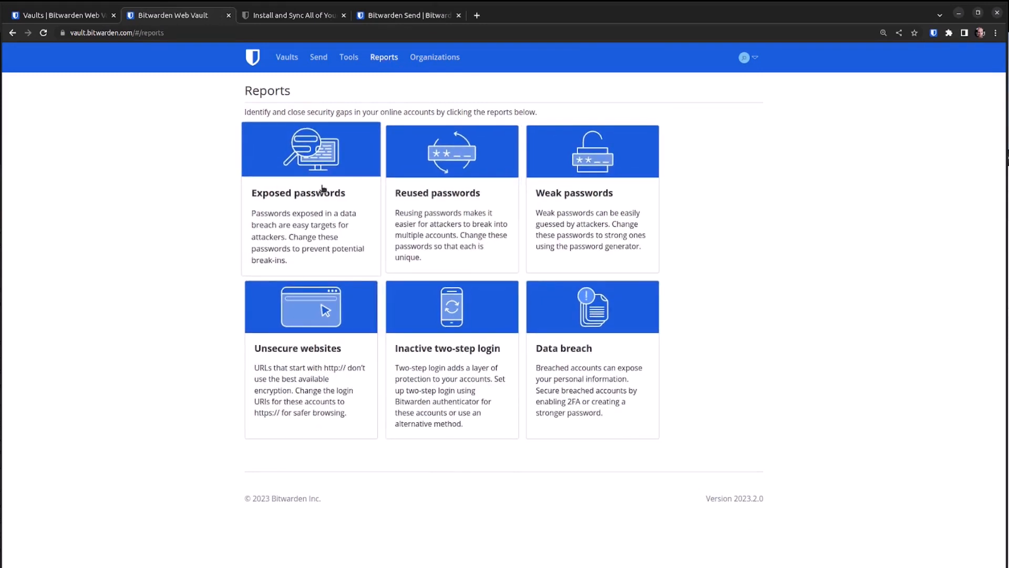
pyautogui.click(307, 210)
pyautogui.click(326, 138)
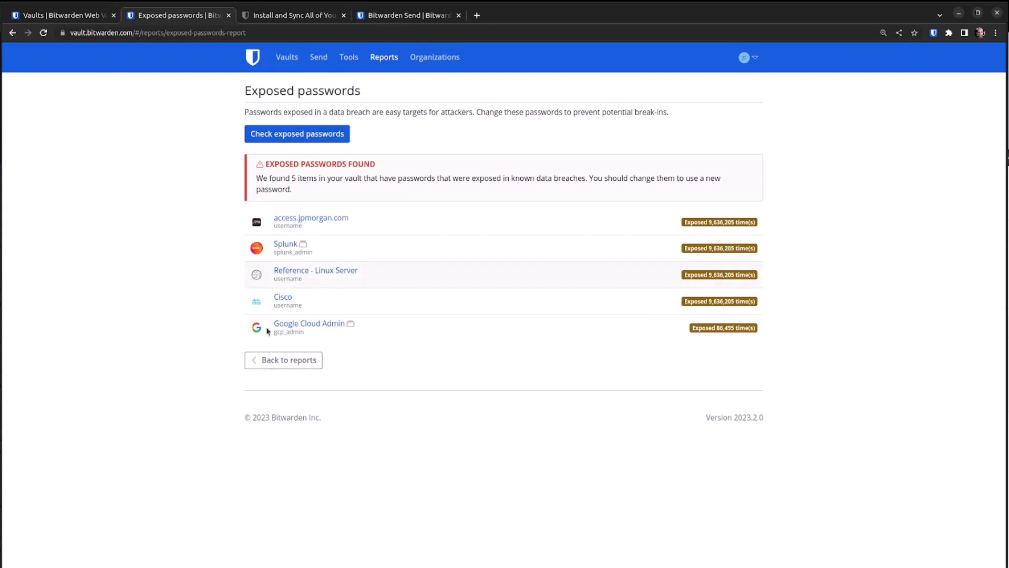
# Step: View the Data breach report without running a check, and return to the reports overview
pyautogui.click(287, 360)
pyautogui.click(552, 340)
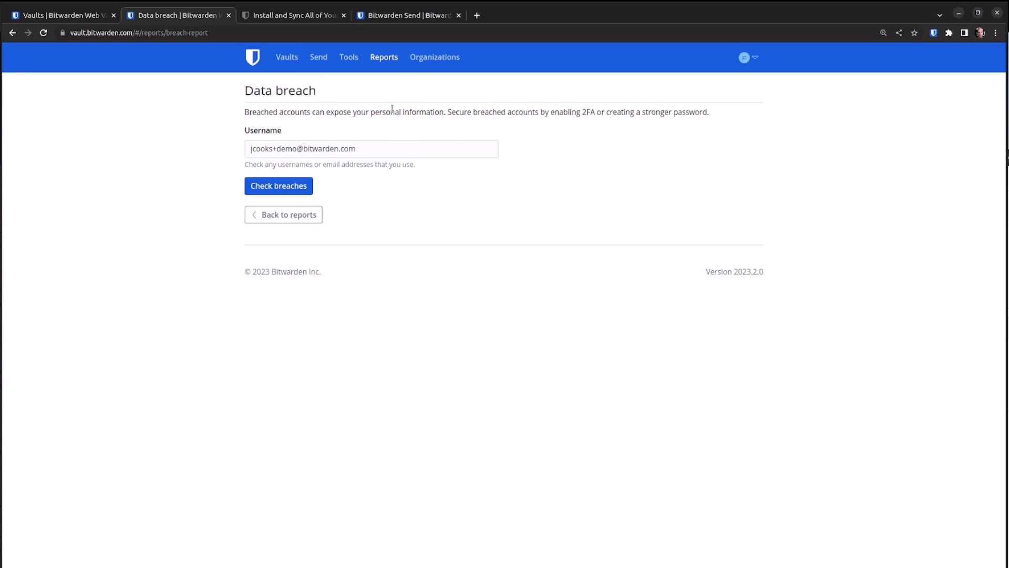
pyautogui.click(301, 218)
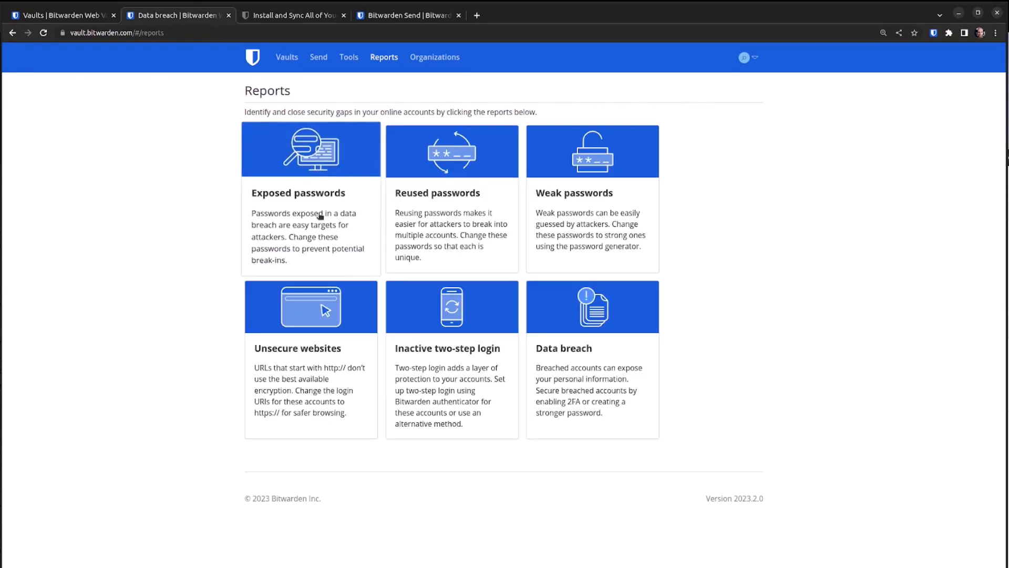
# Step: View the Reused passwords report and the Weak passwords report
pyautogui.click(454, 210)
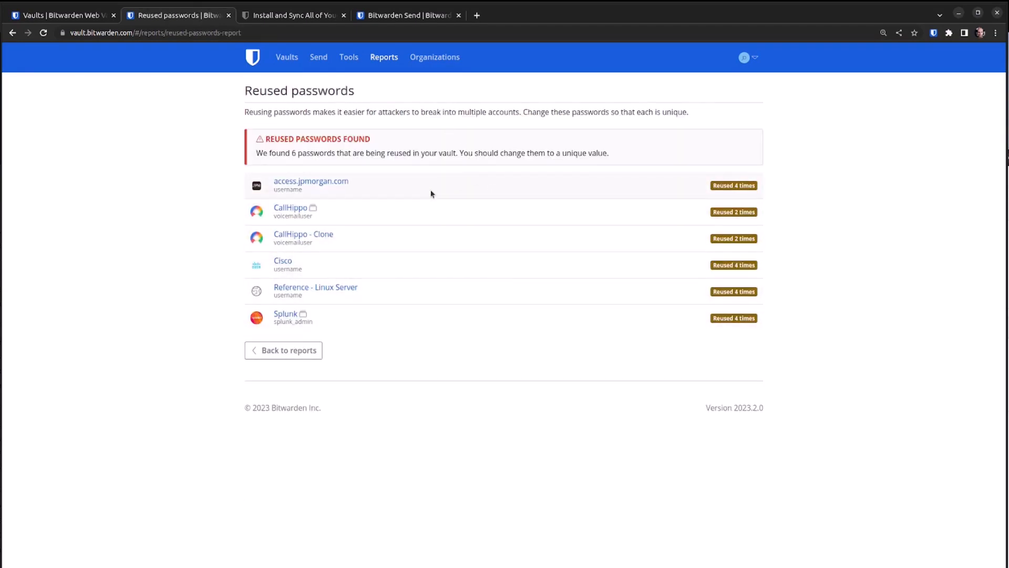
pyautogui.click(287, 354)
pyautogui.click(633, 207)
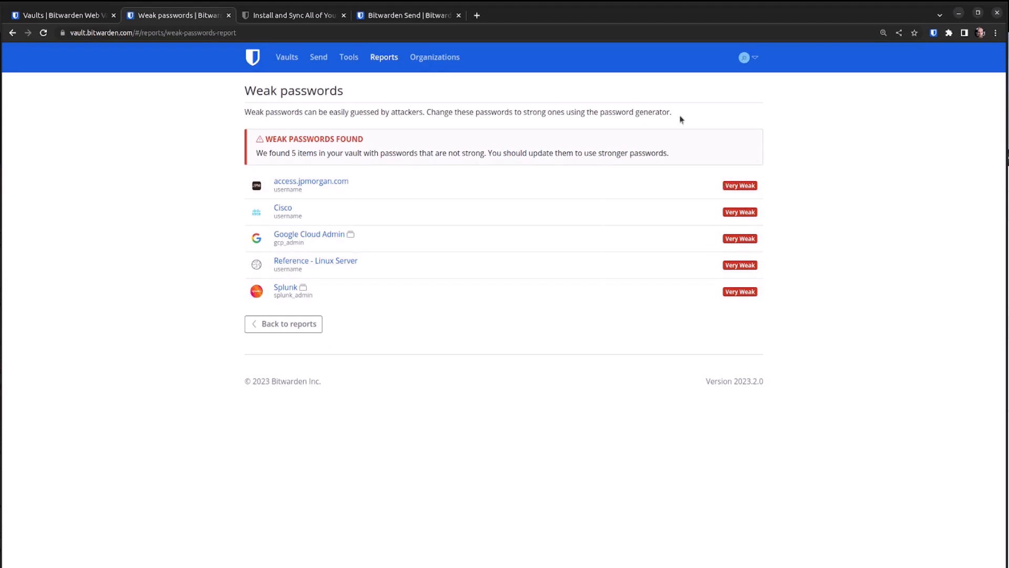
pyautogui.click(318, 326)
pyautogui.click(367, 306)
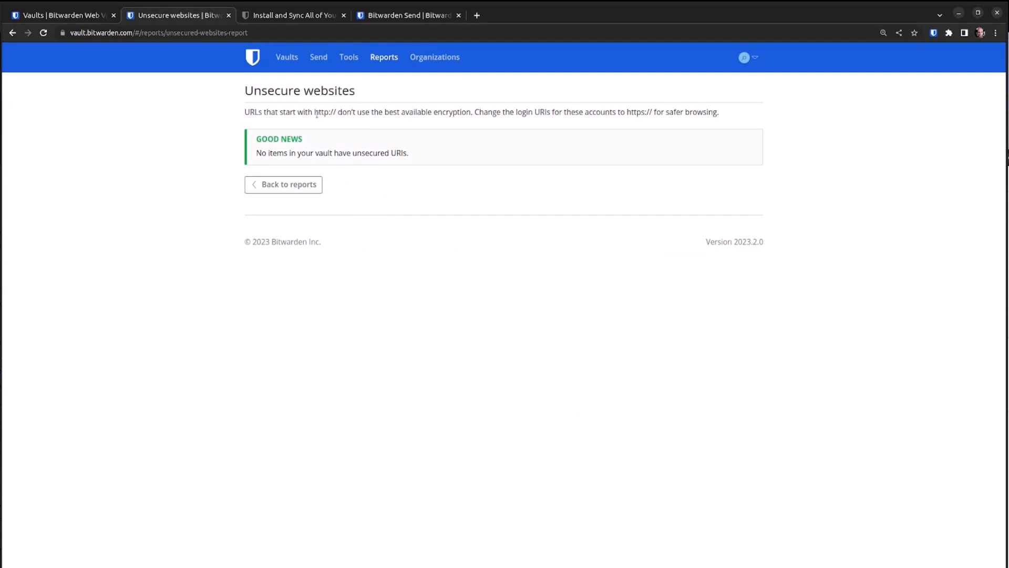
pyautogui.moveTo(319, 112); pyautogui.dragTo(334, 112)
pyautogui.moveTo(624, 112); pyautogui.dragTo(655, 112)
pyautogui.click(449, 158)
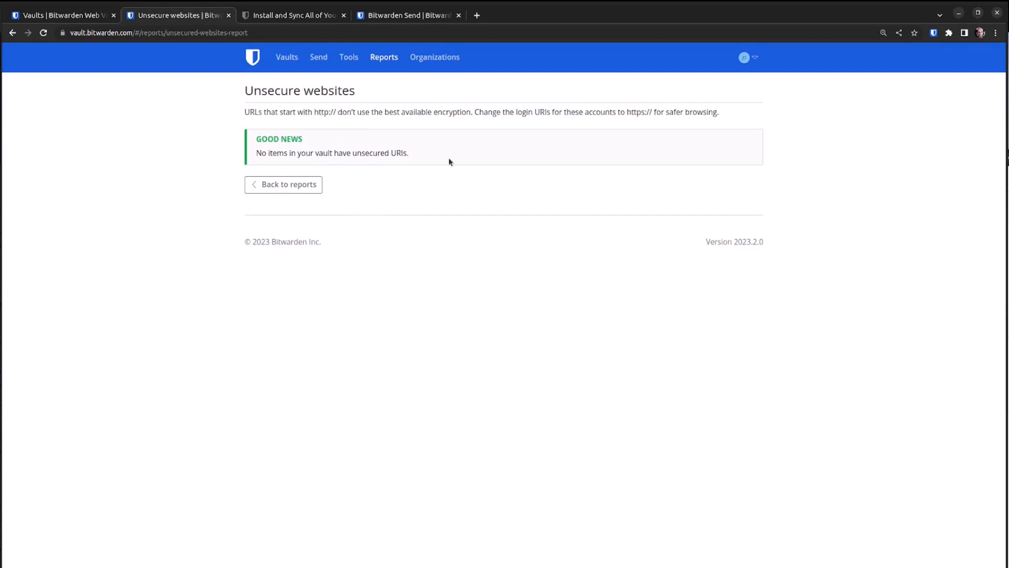
# Step: Open the Inactive two-step login report, view the Reddit item's details, close it without saving, and return to all vaults
pyautogui.click(302, 187)
pyautogui.click(467, 350)
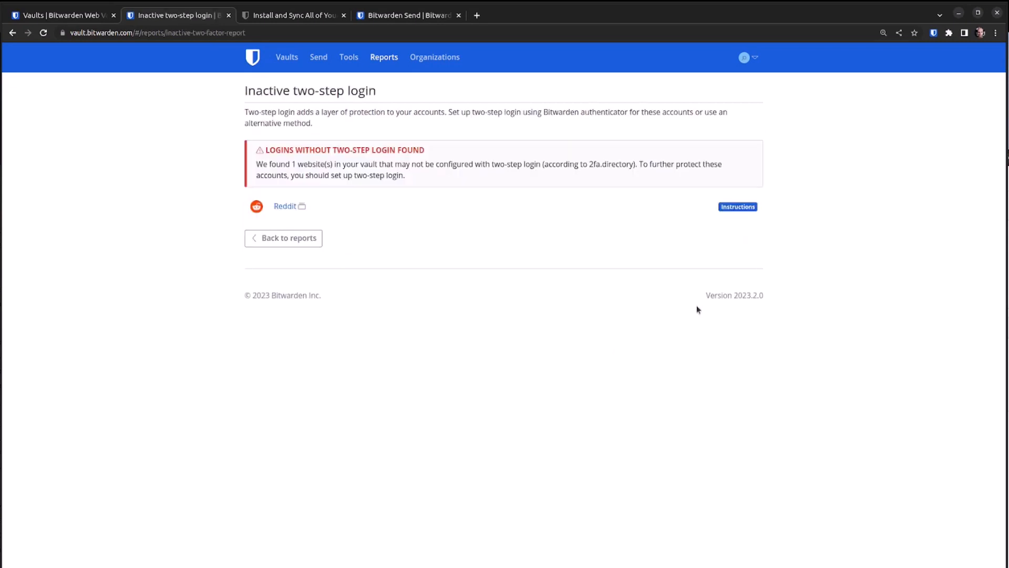
pyautogui.click(286, 206)
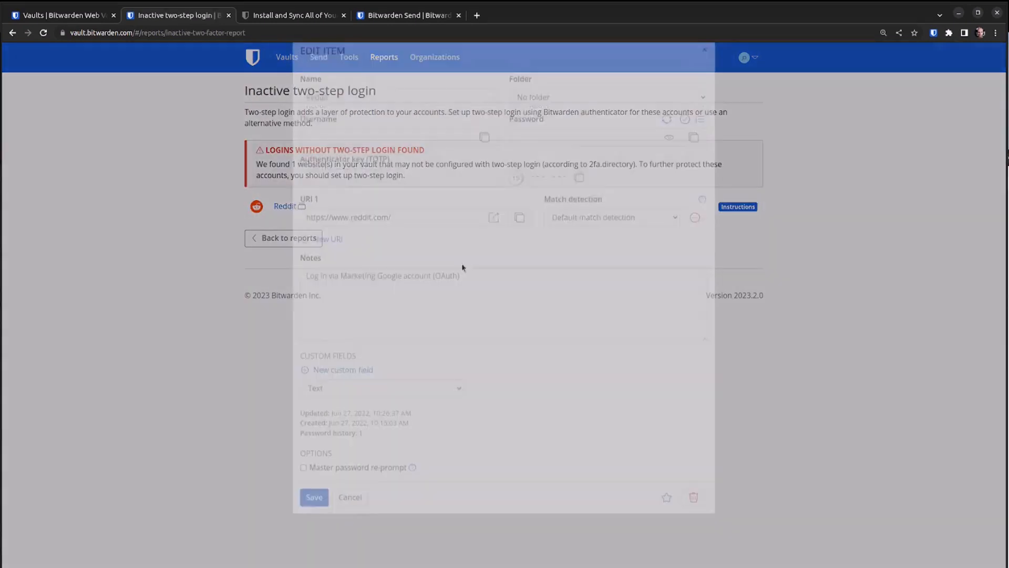
pyautogui.moveTo(350, 237); pyautogui.dragTo(387, 235)
pyautogui.click(379, 272)
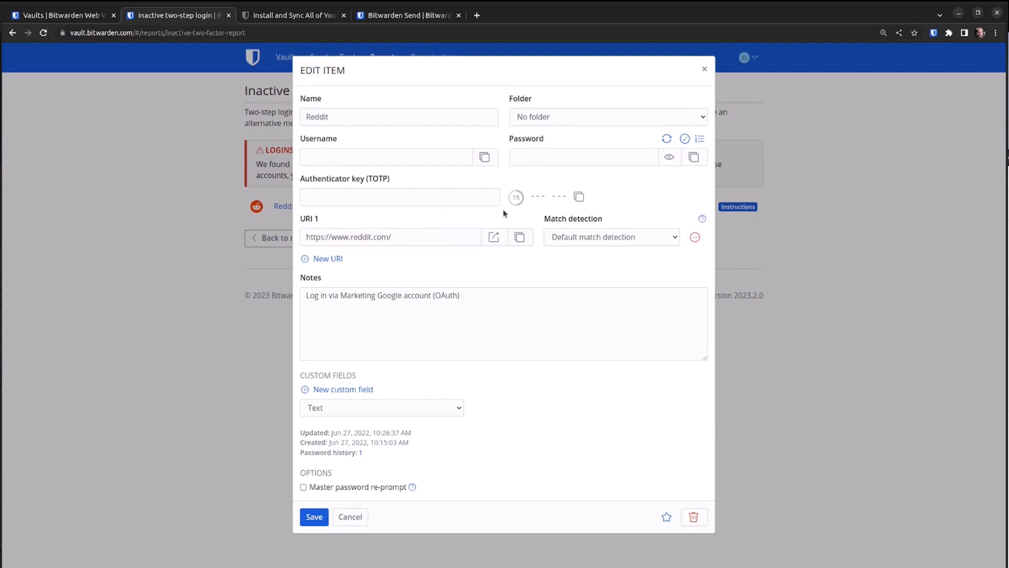
pyautogui.click(199, 391)
pyautogui.click(284, 57)
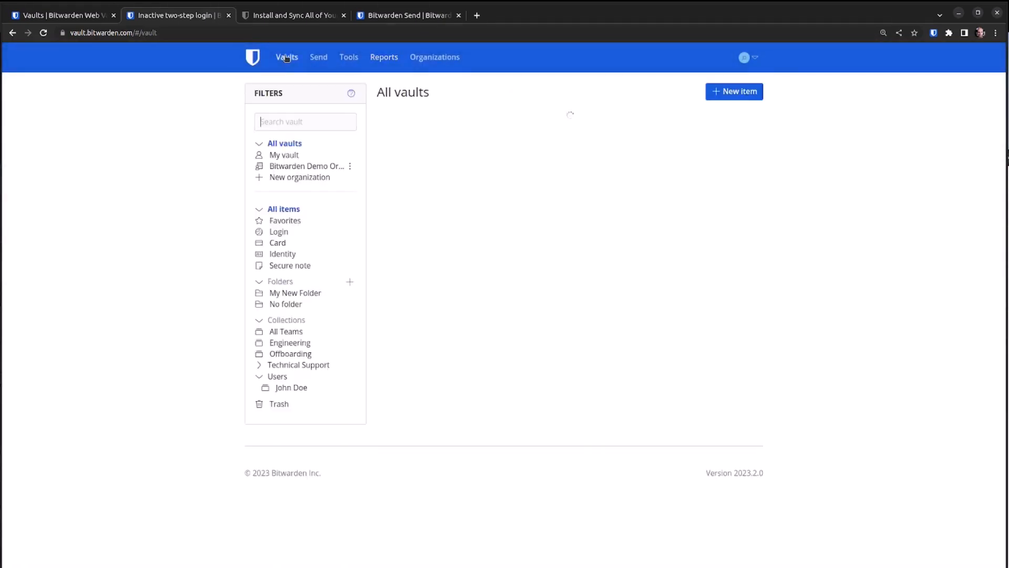